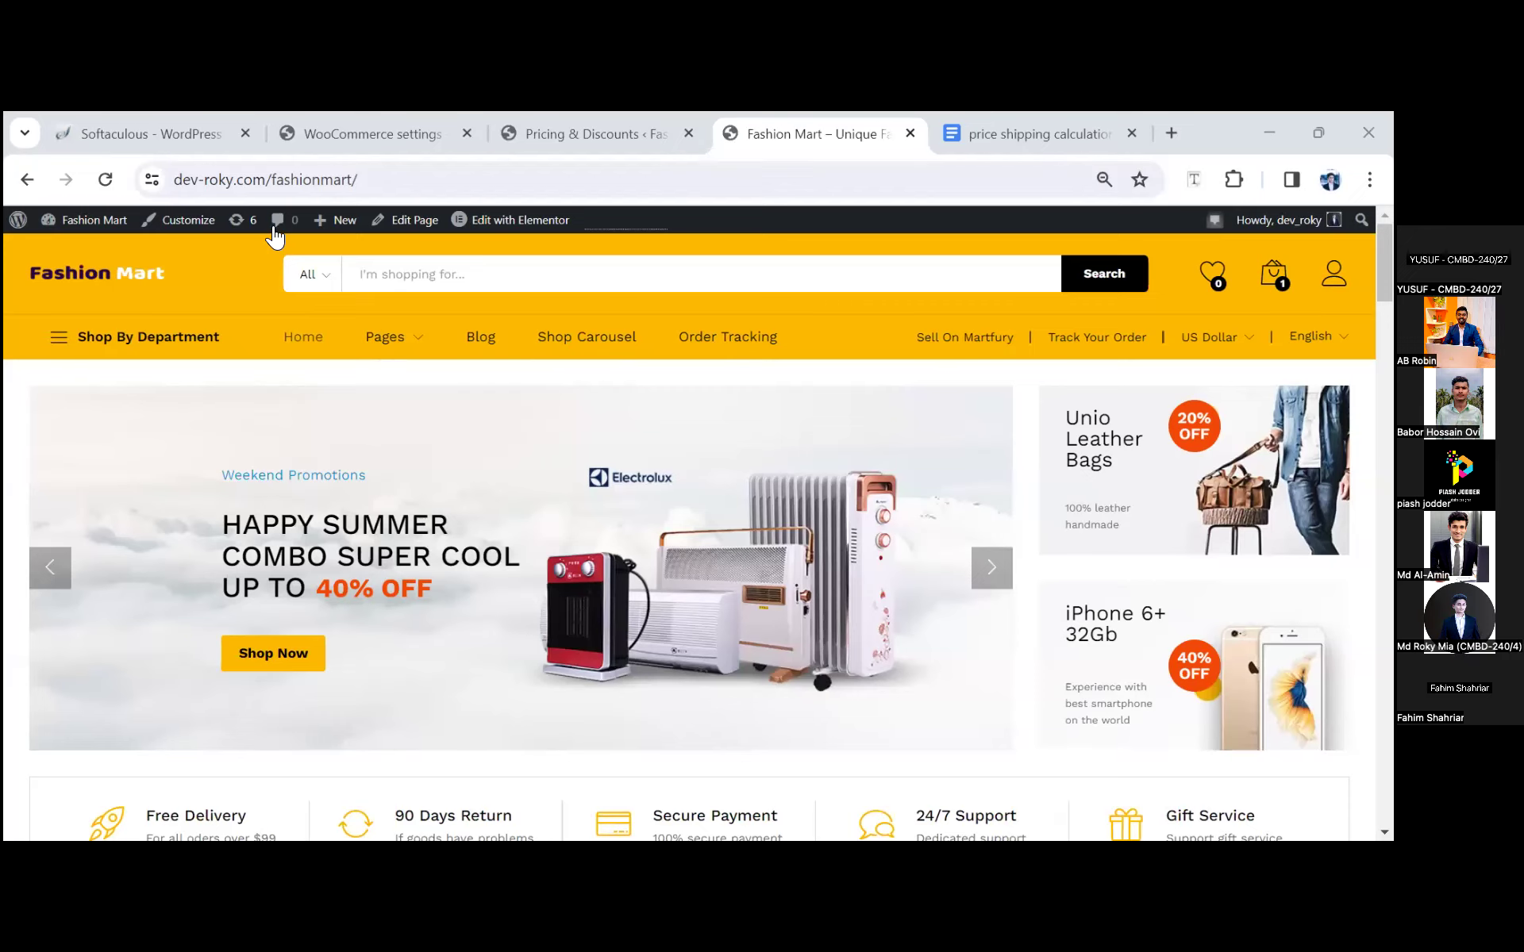
# Step: Review the quantity conditions and costs of the Shipping option in the WooCommerce table rate settings
pyautogui.hotkey('ctrl', '2')
pyautogui.scroll(4, 525, 584)
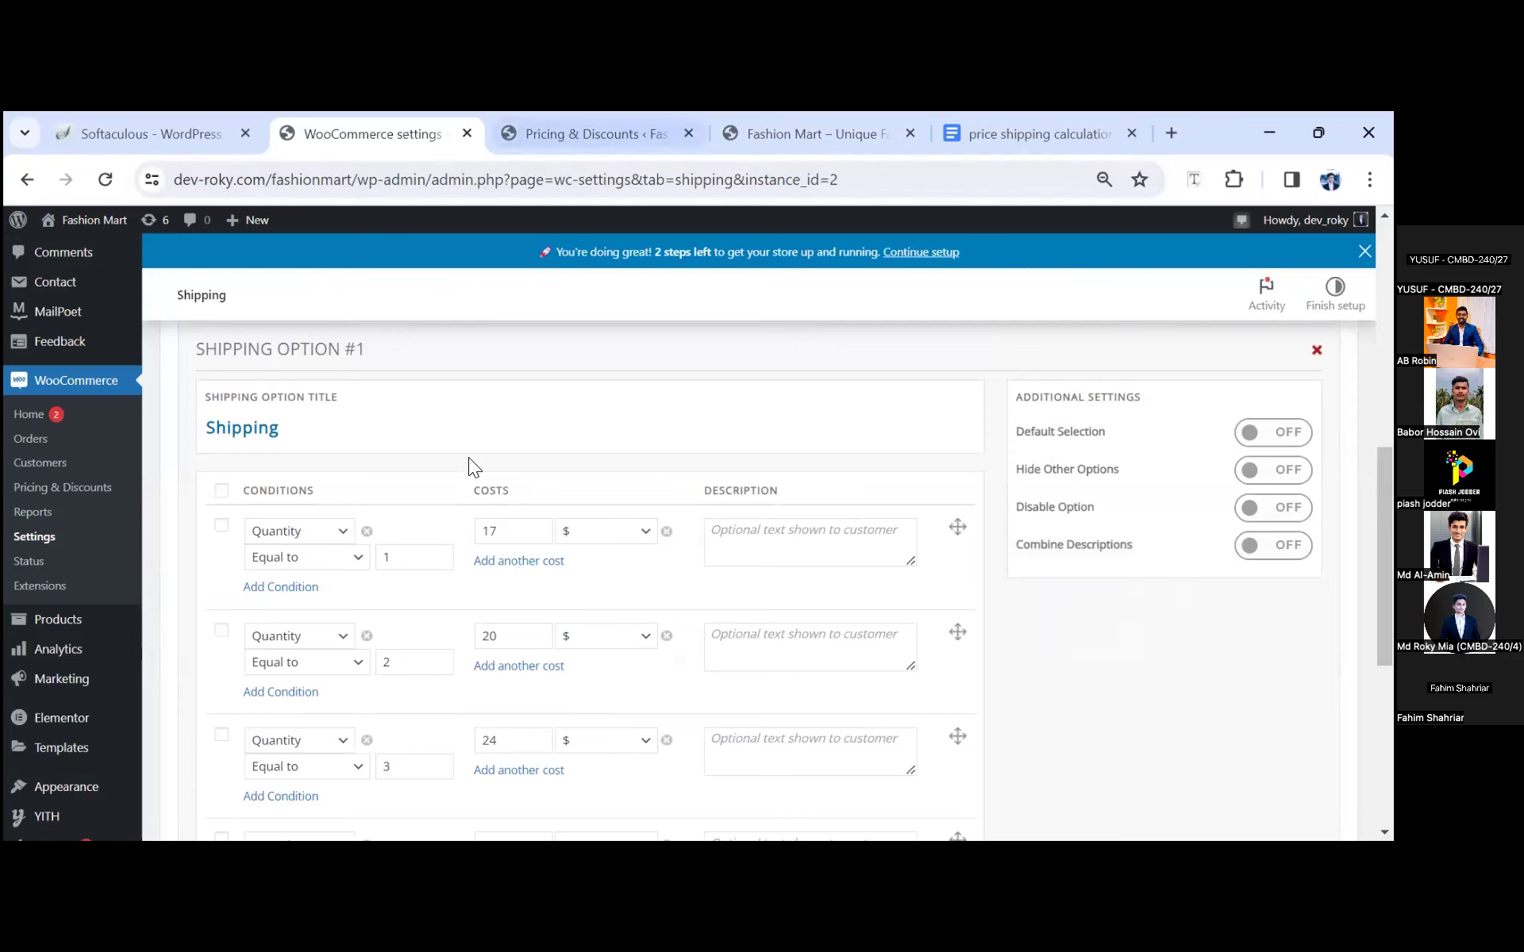
pyautogui.scroll(-3, 465, 498)
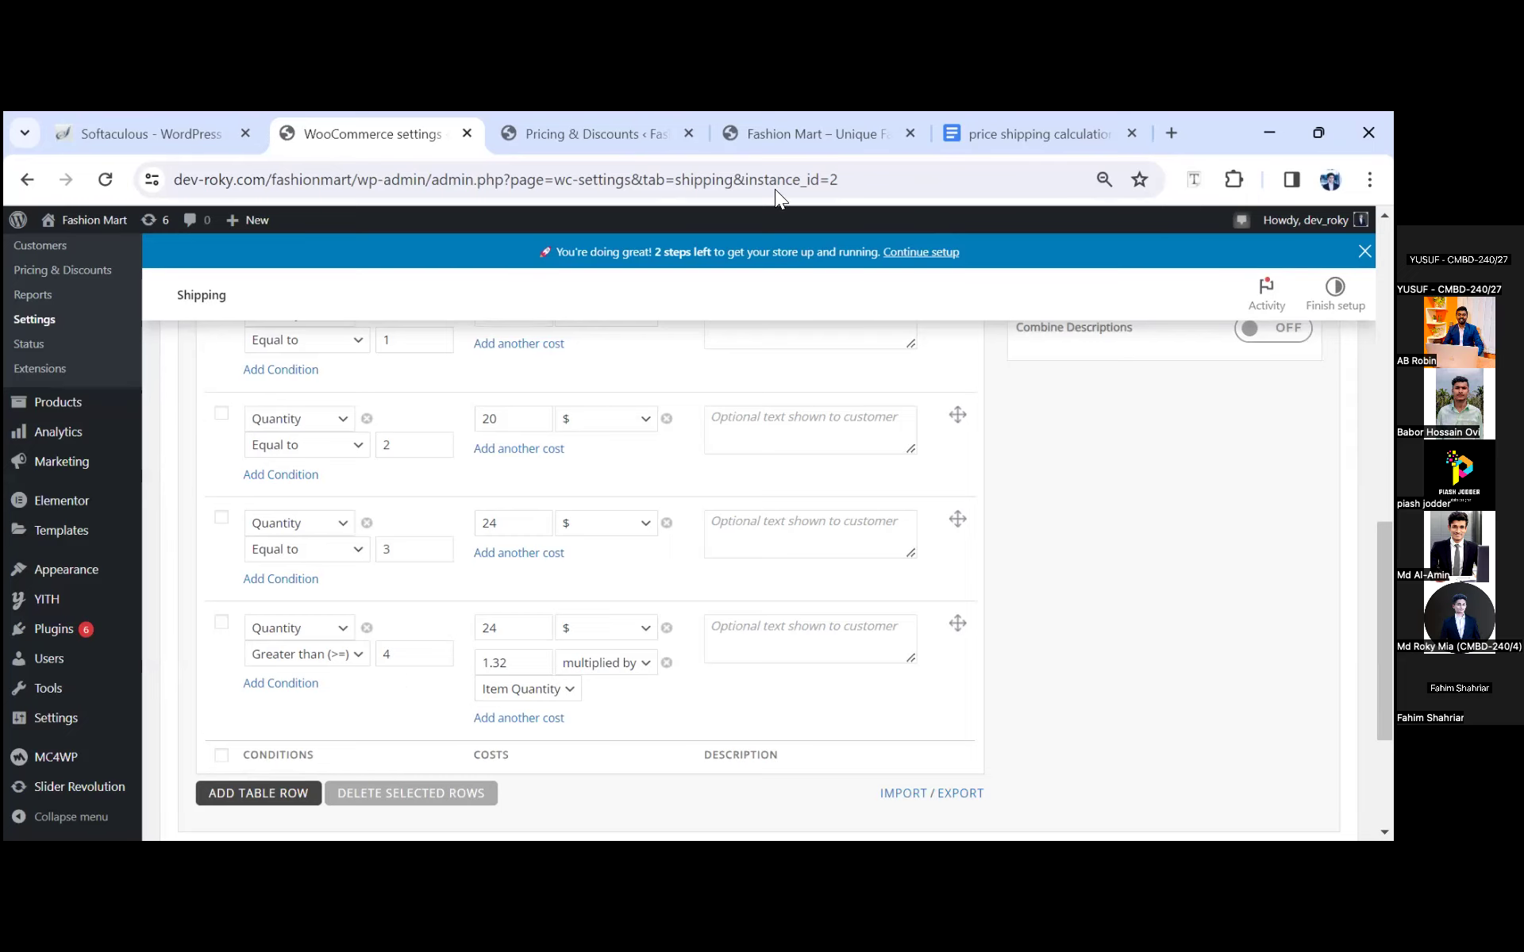
# Step: Open the Fashion Mart storefront's cart page and examine its items and shipping cost
pyautogui.click(811, 133)
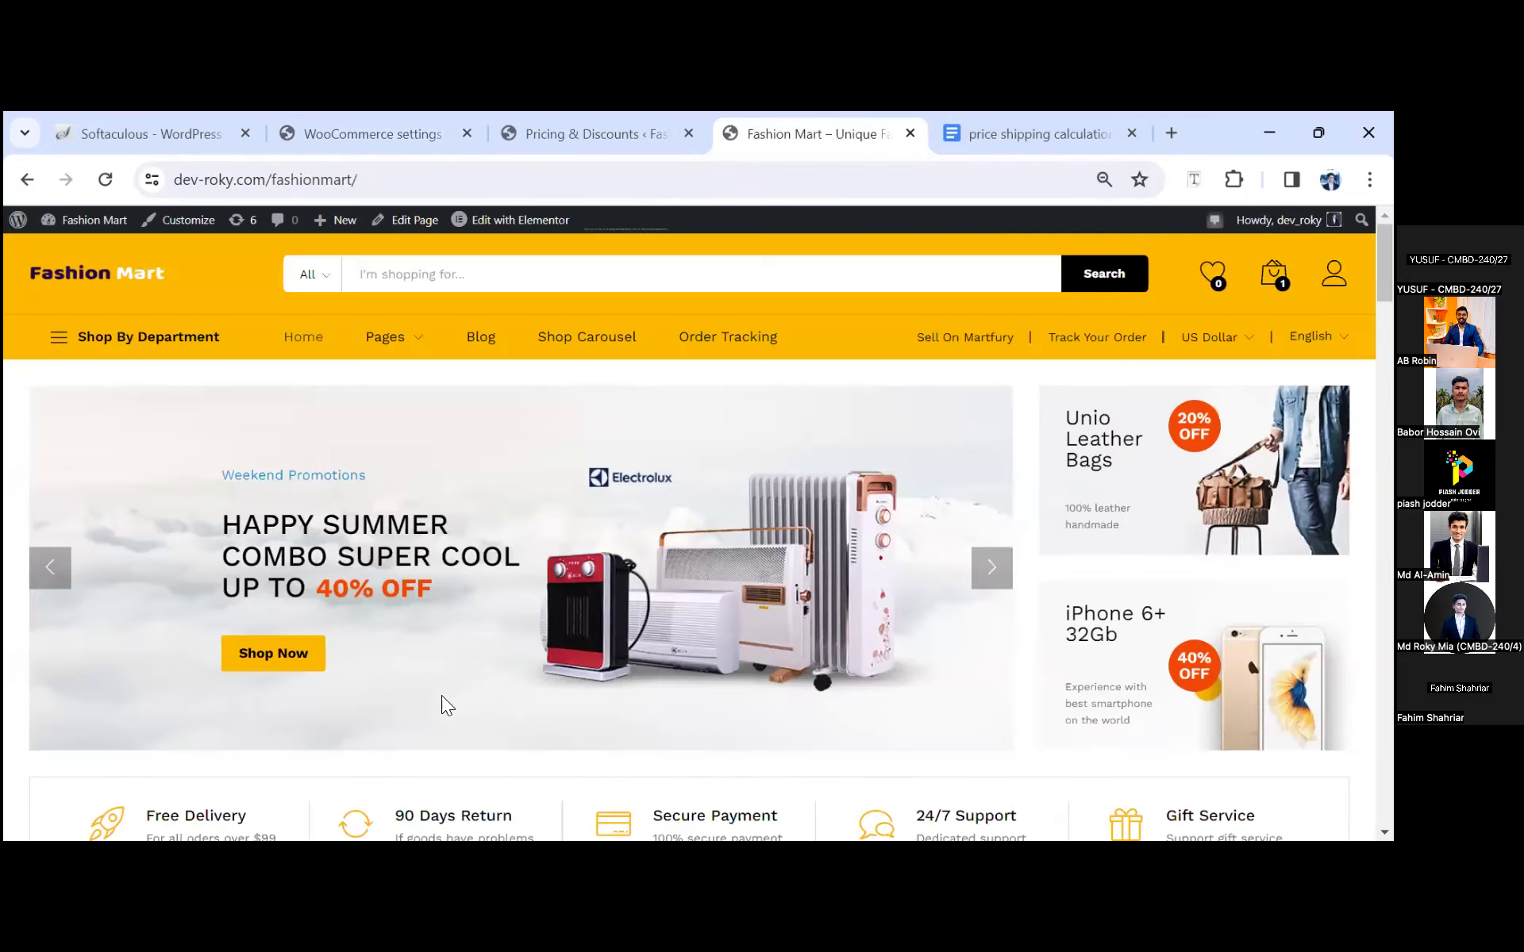
pyautogui.scroll(-7, 476, 686)
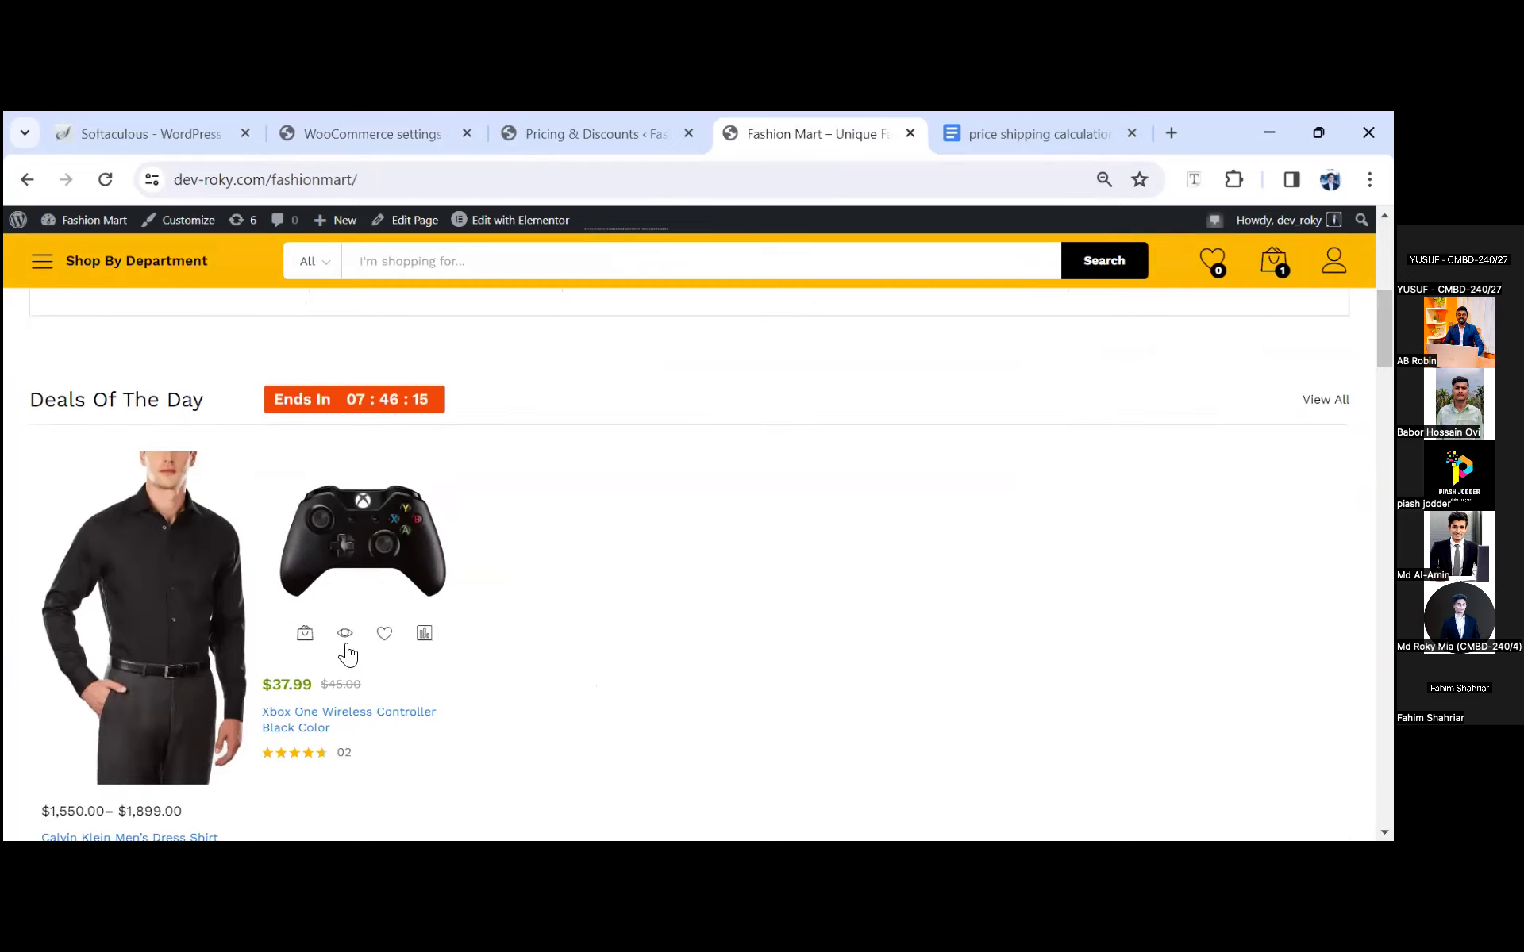
pyautogui.click(310, 729)
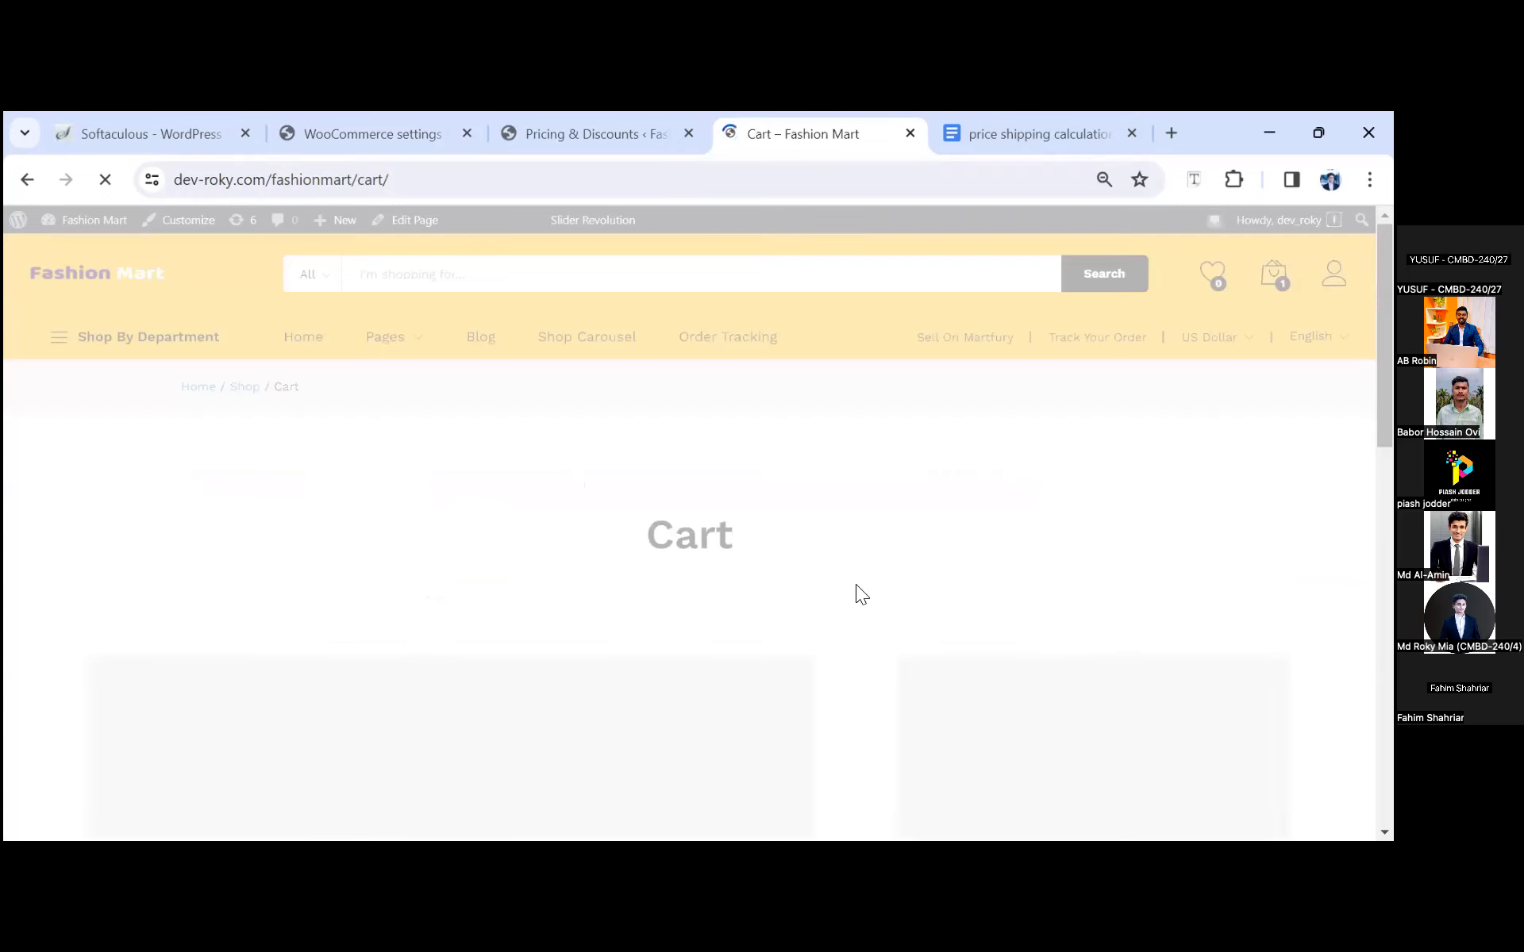
pyautogui.scroll(-3, 778, 666)
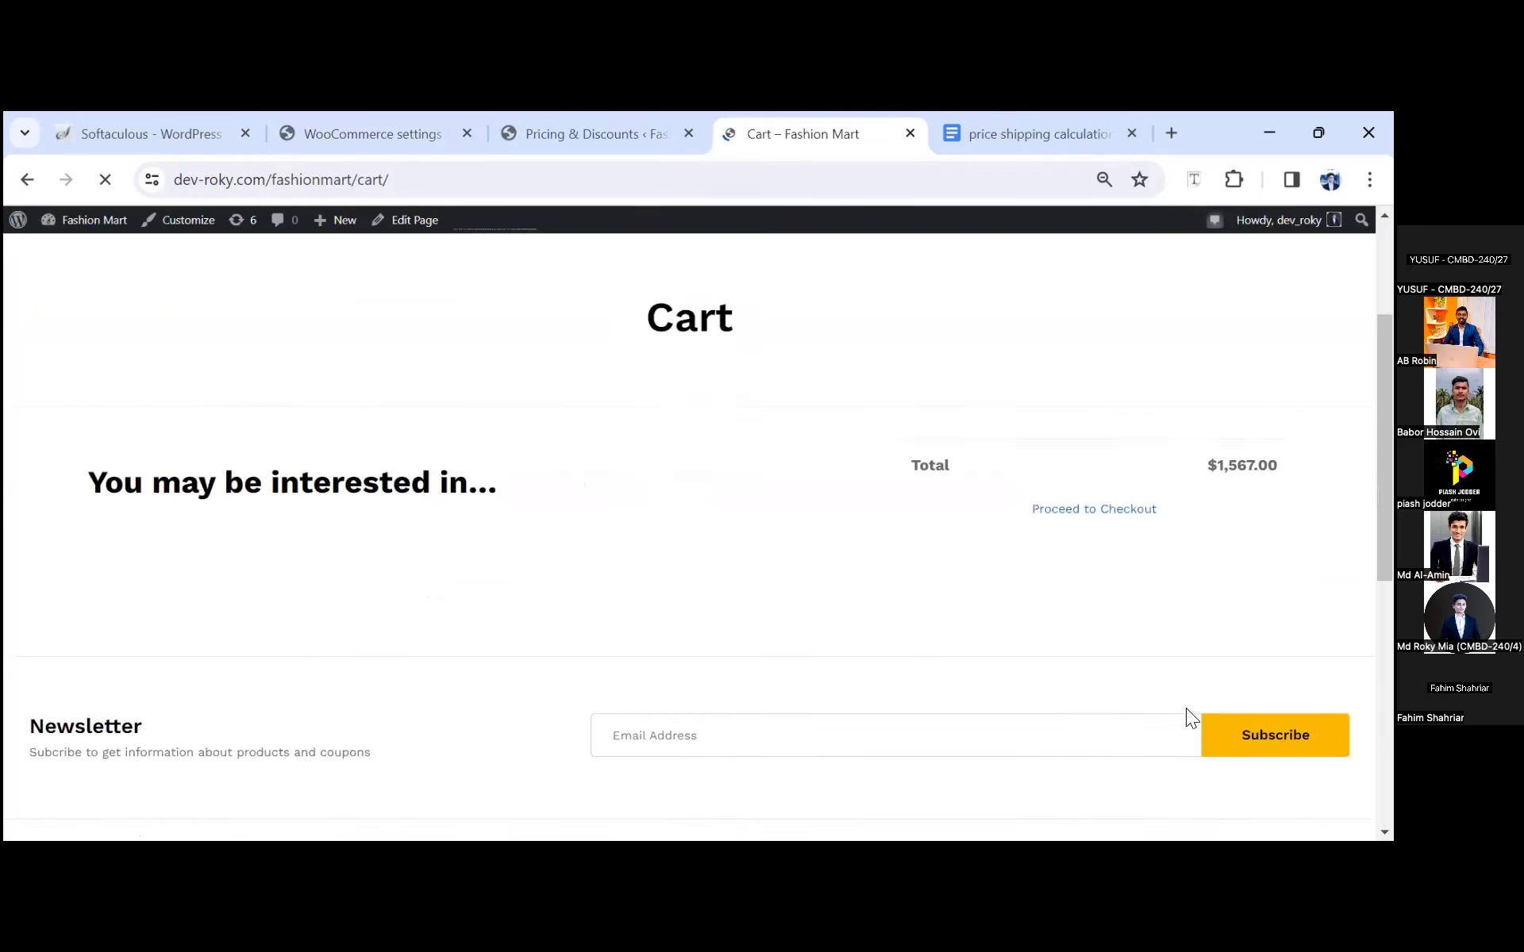
pyautogui.scroll(-5, 654, 637)
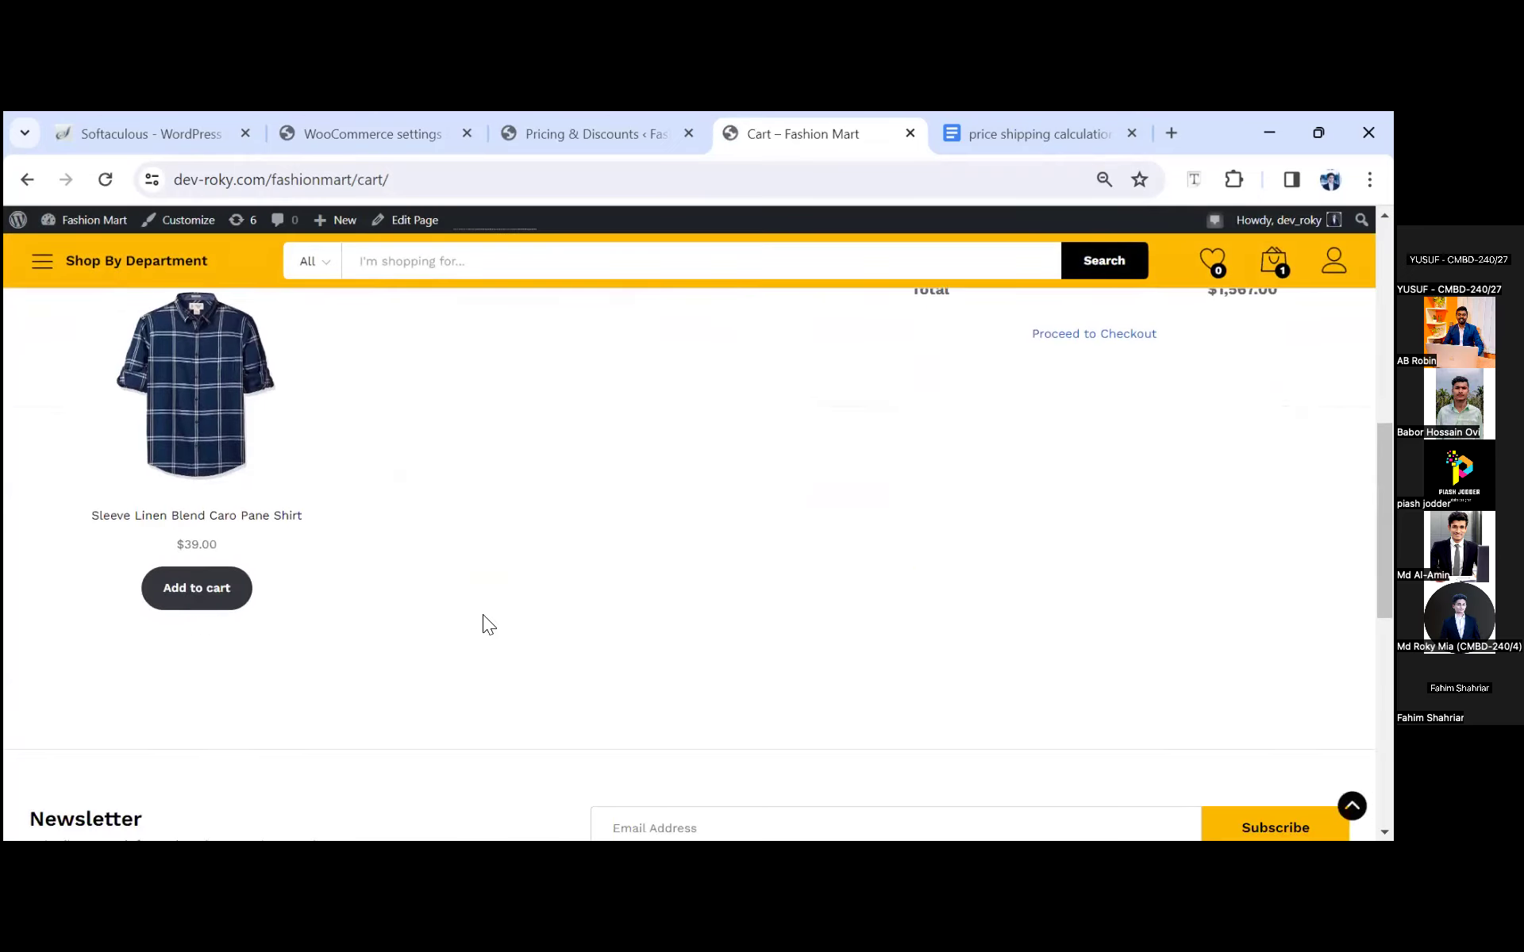
pyautogui.scroll(-2, 1045, 727)
pyautogui.scroll(5, 718, 670)
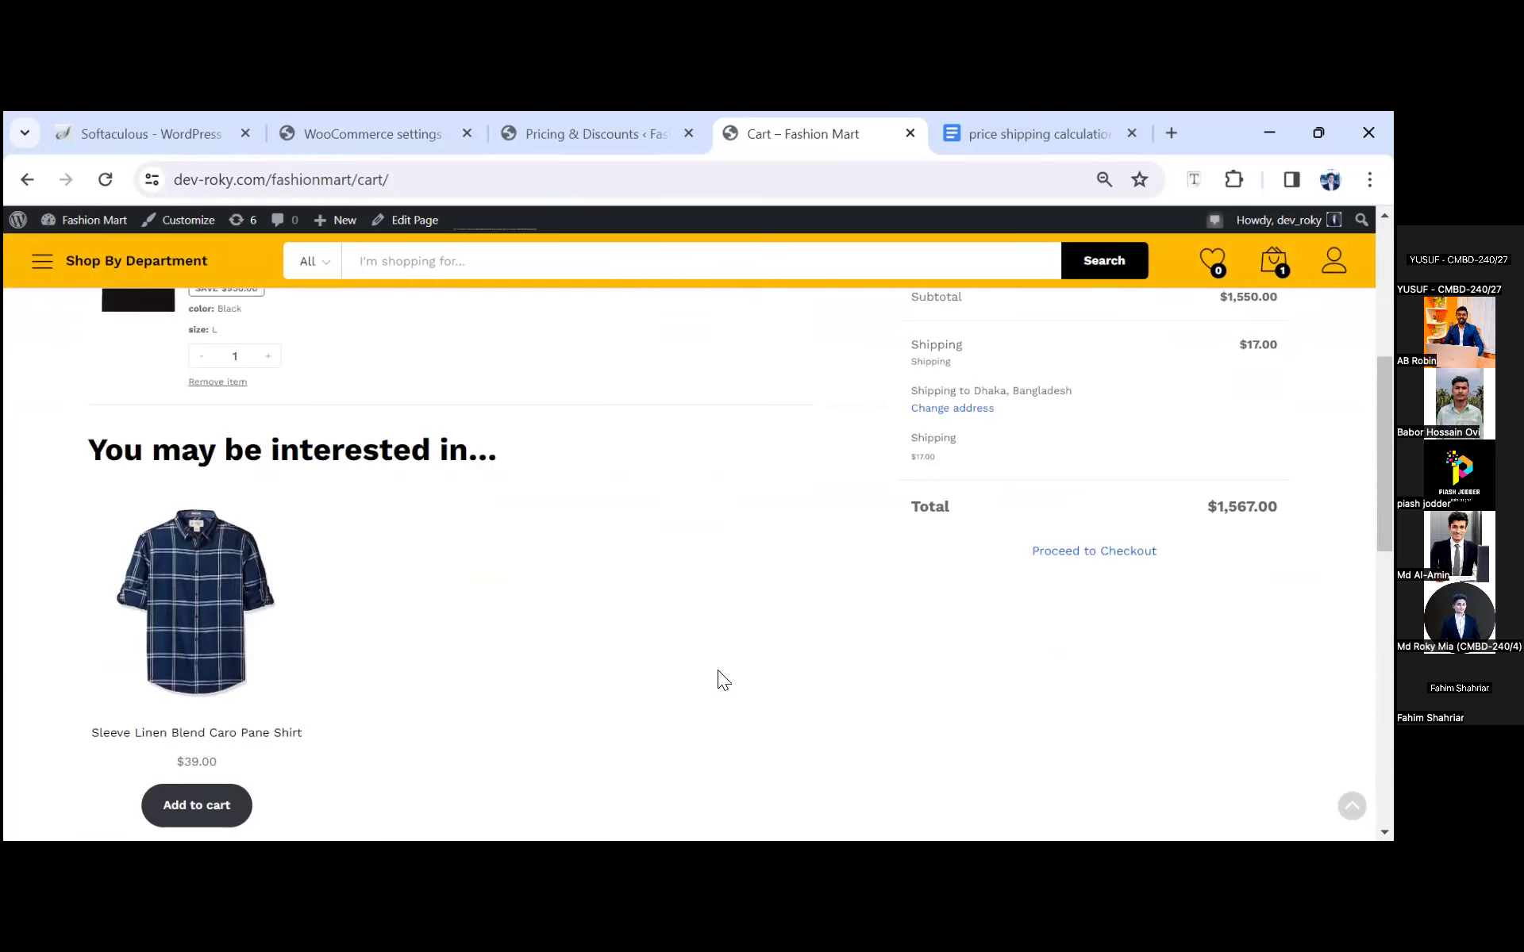
# Step: Raise the quantity of the Calvin Klein dress shirt in the cart to 4
pyautogui.scroll(3, 354, 616)
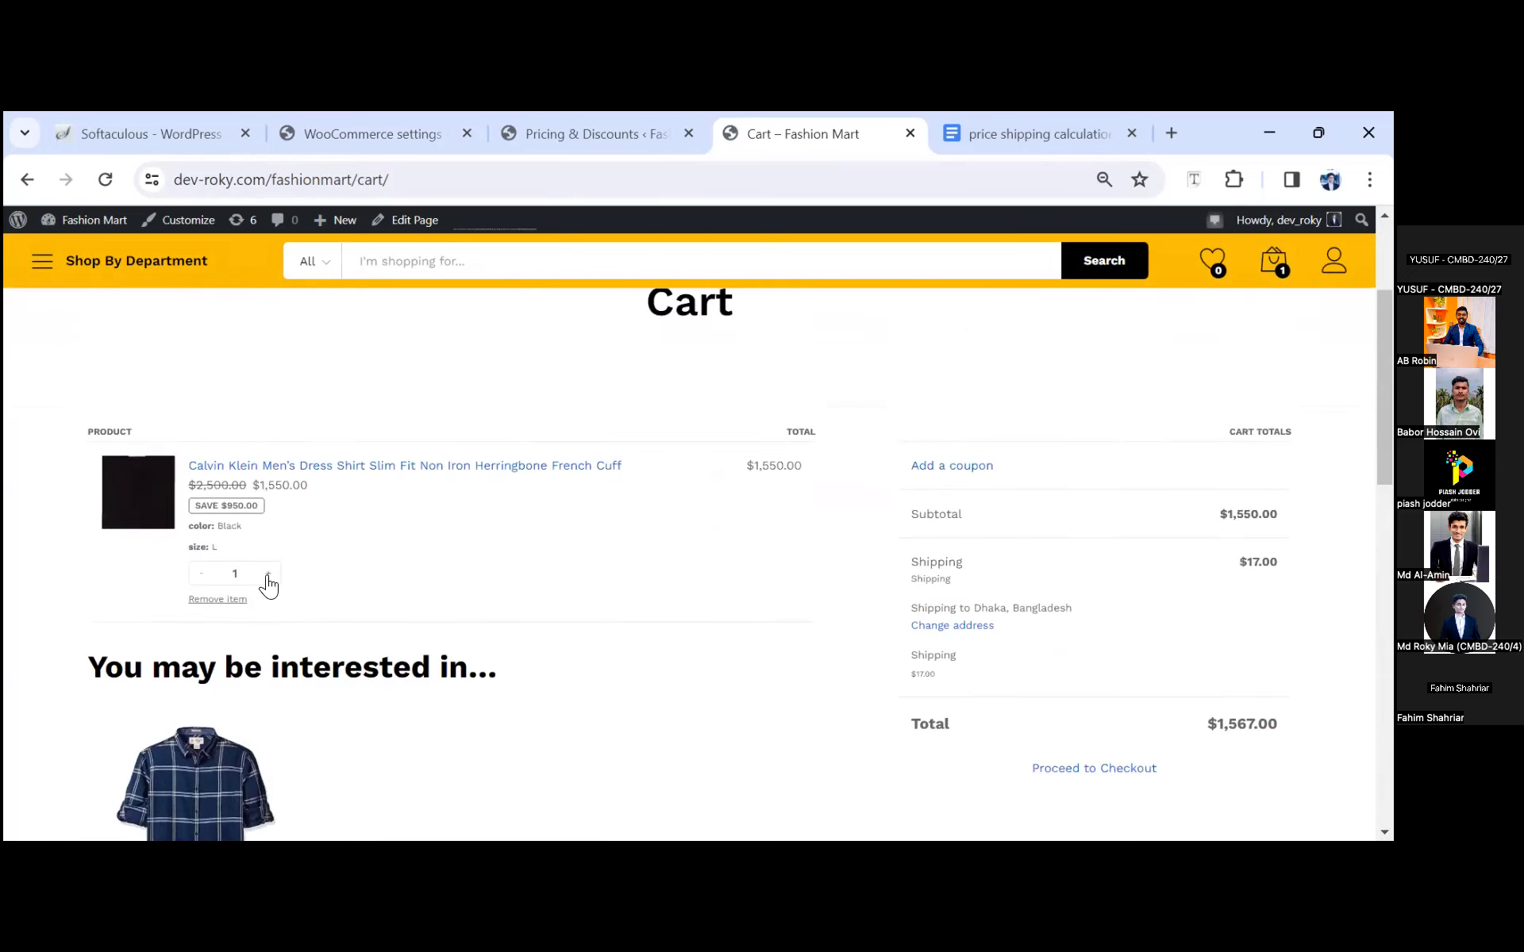
pyautogui.click(268, 576)
pyautogui.click(269, 582)
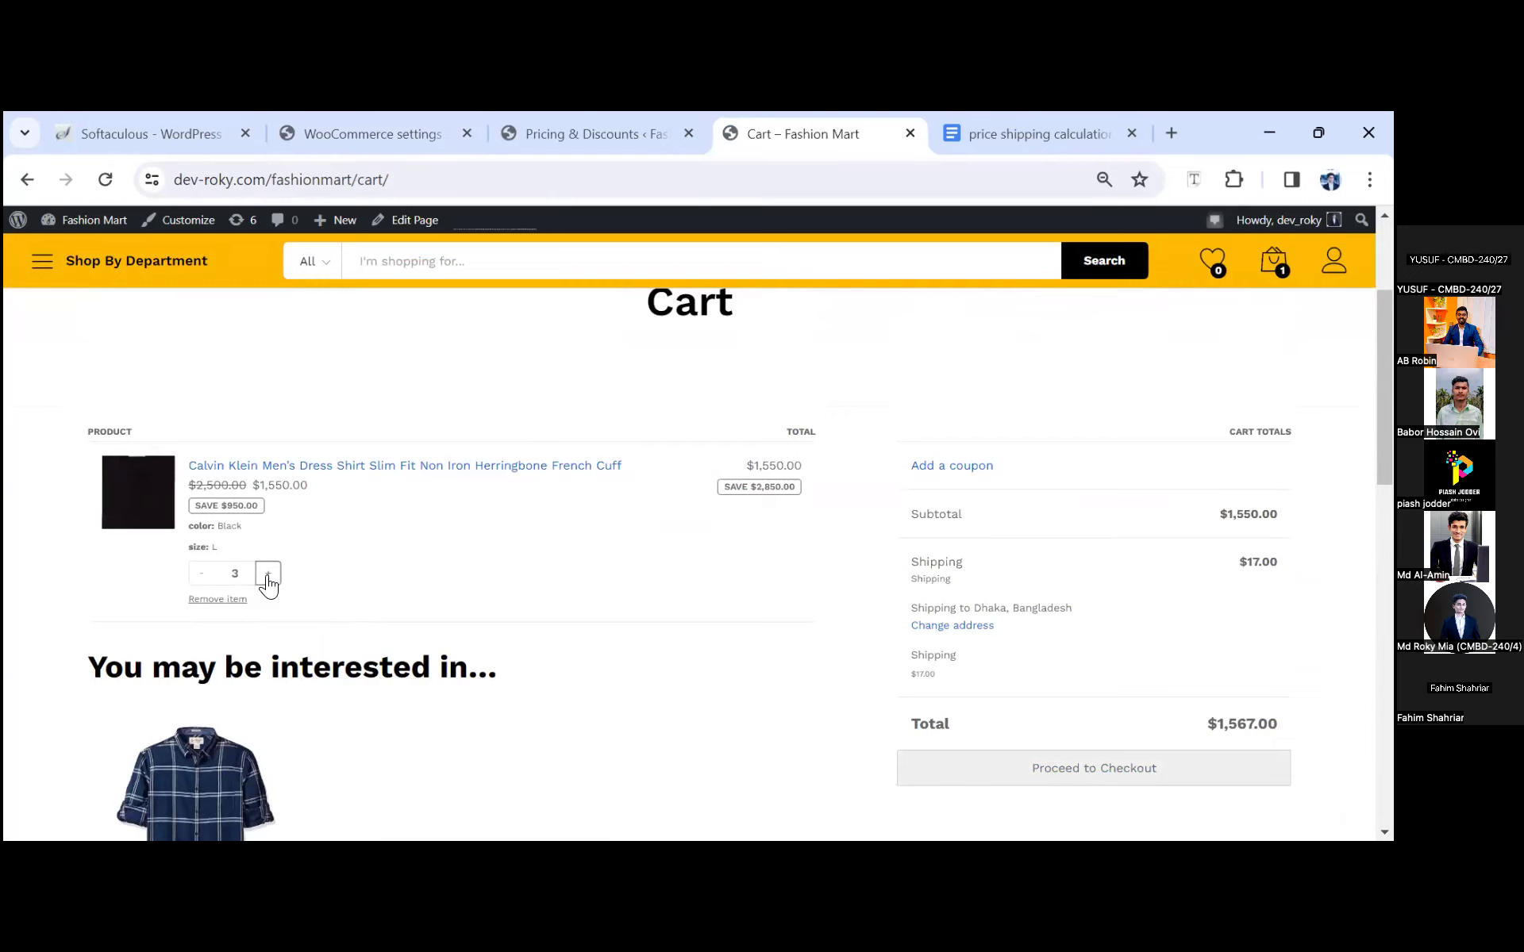
pyautogui.click(268, 581)
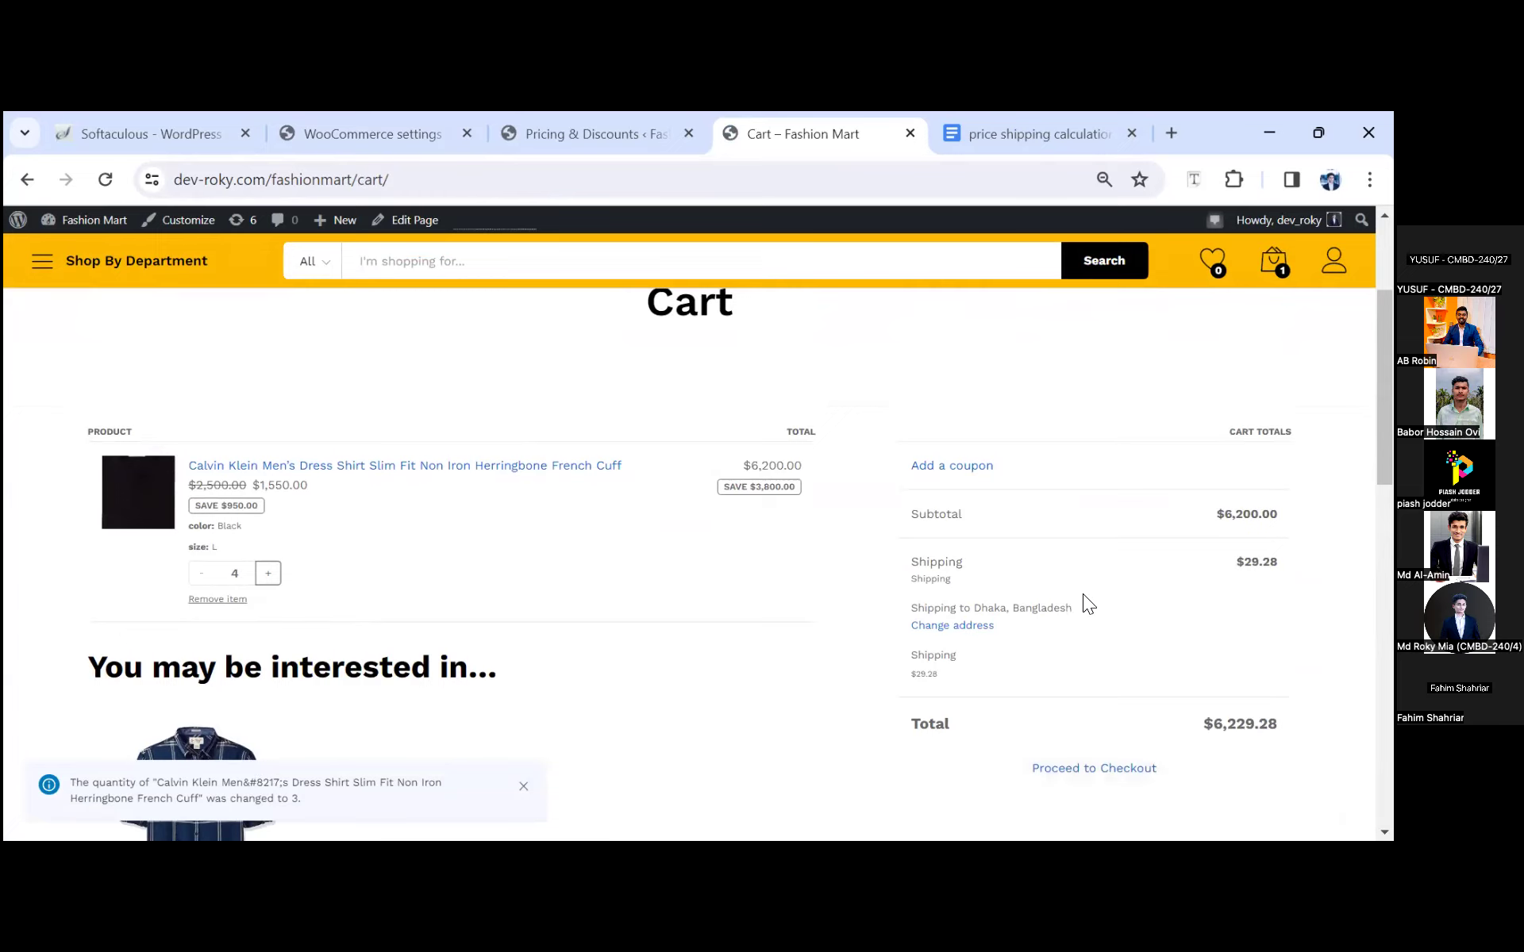
# Step: Compare the cart's shipping charge for four shirts with the quantity-based costs in the shipping settings
pyautogui.scroll(-1, 557, 597)
pyautogui.scroll(1, 556, 597)
pyautogui.scroll(-1, 556, 597)
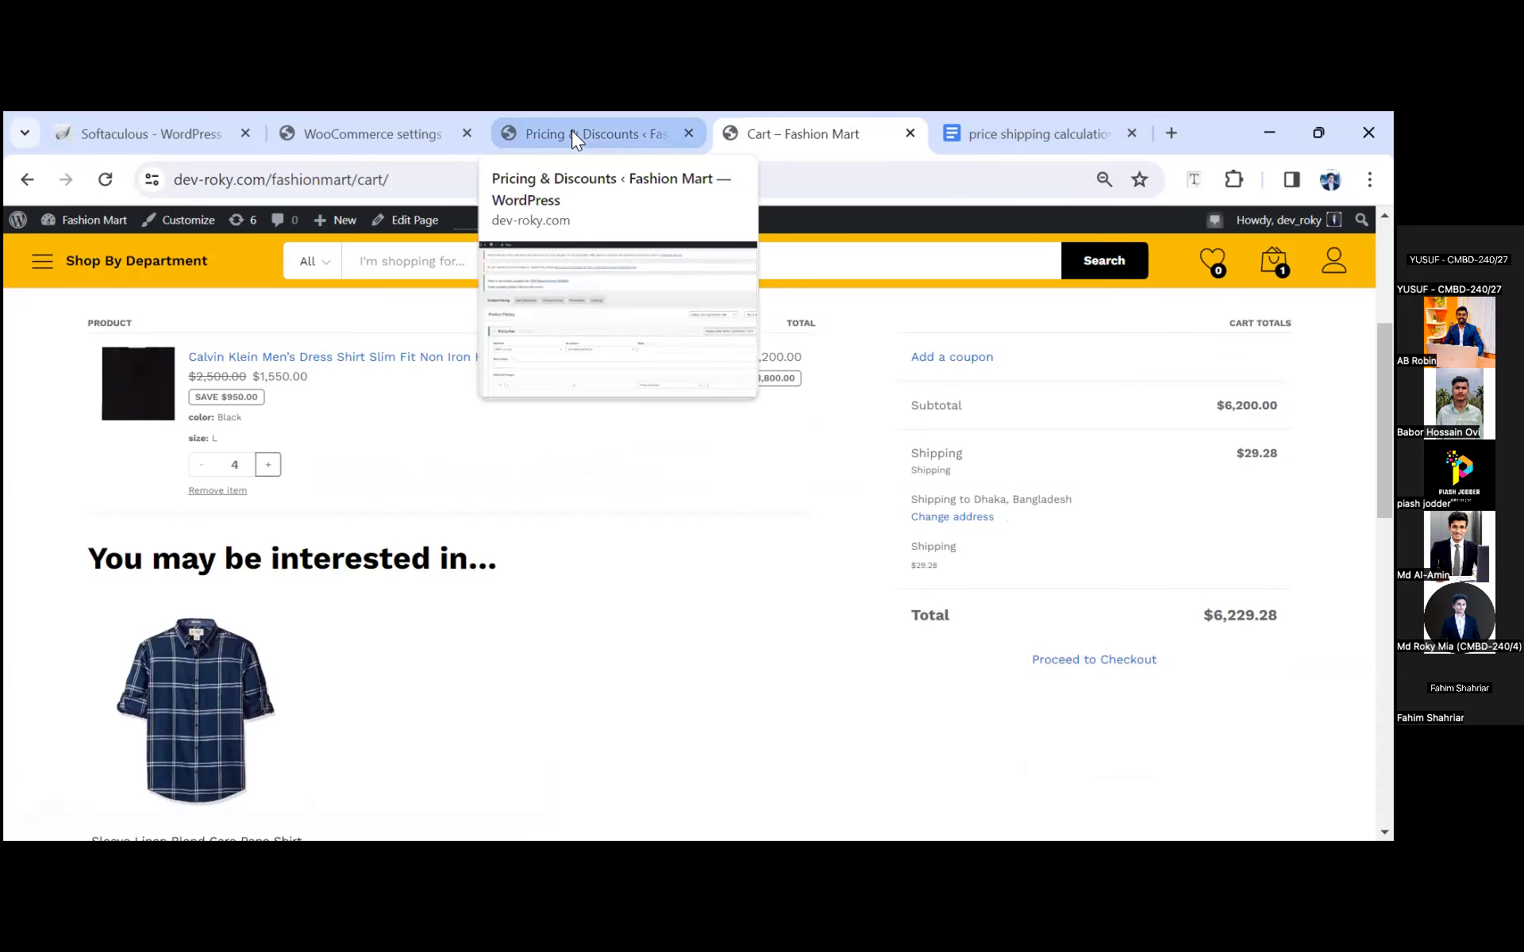
pyautogui.click(410, 123)
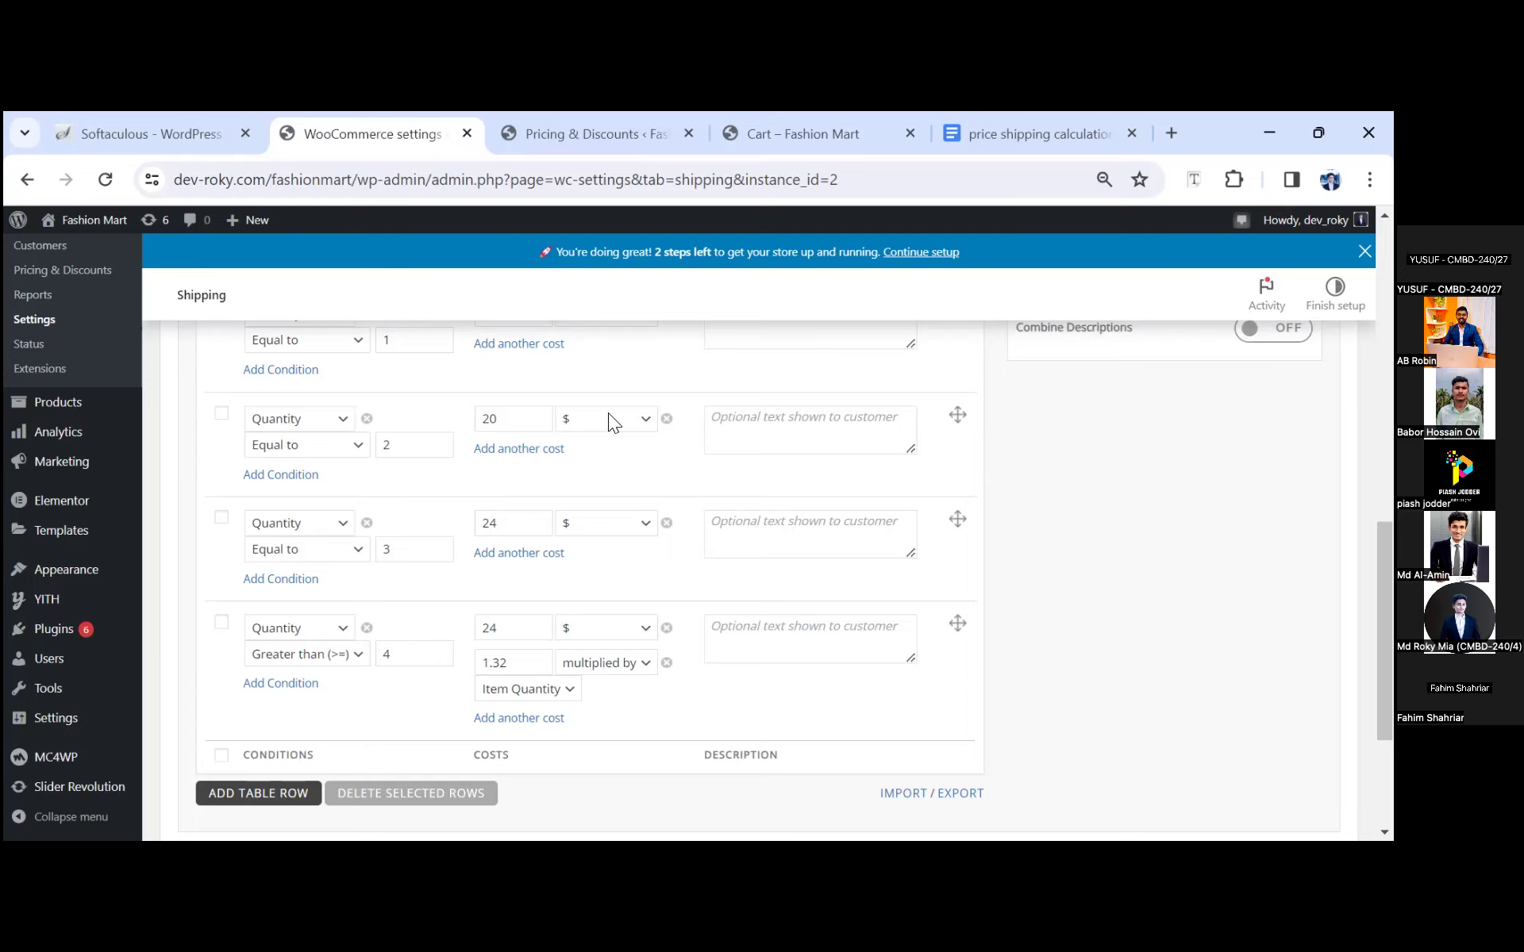
pyautogui.click(829, 131)
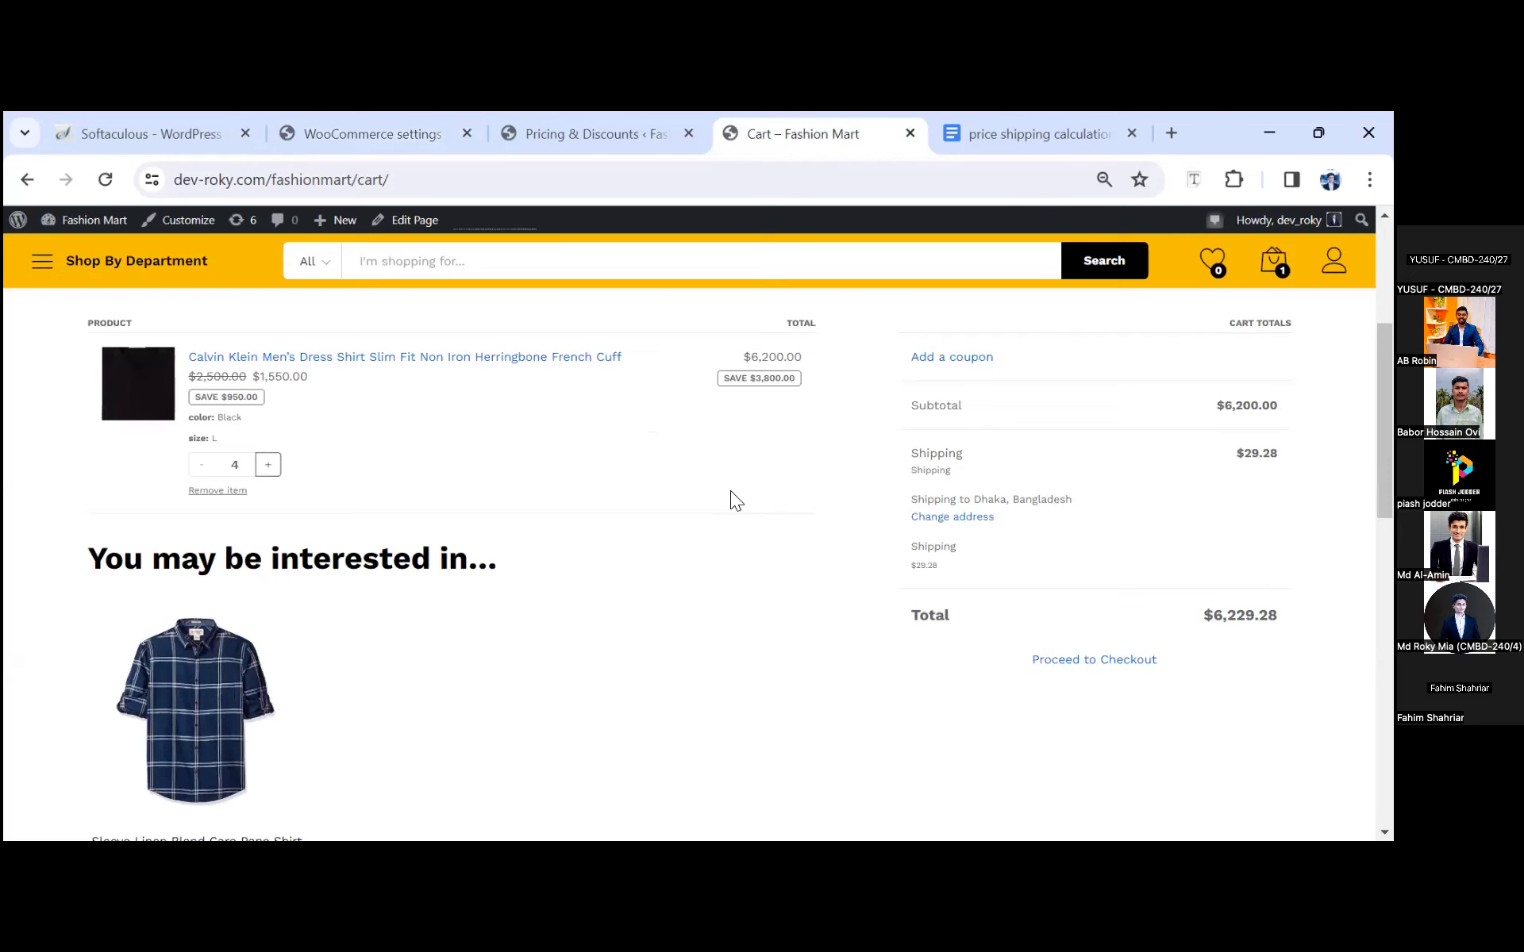
# Step: In the shipping row for quantities of 4 or more, set the first cost to 1.32 multiplied by Item Quantity
pyautogui.click(397, 129)
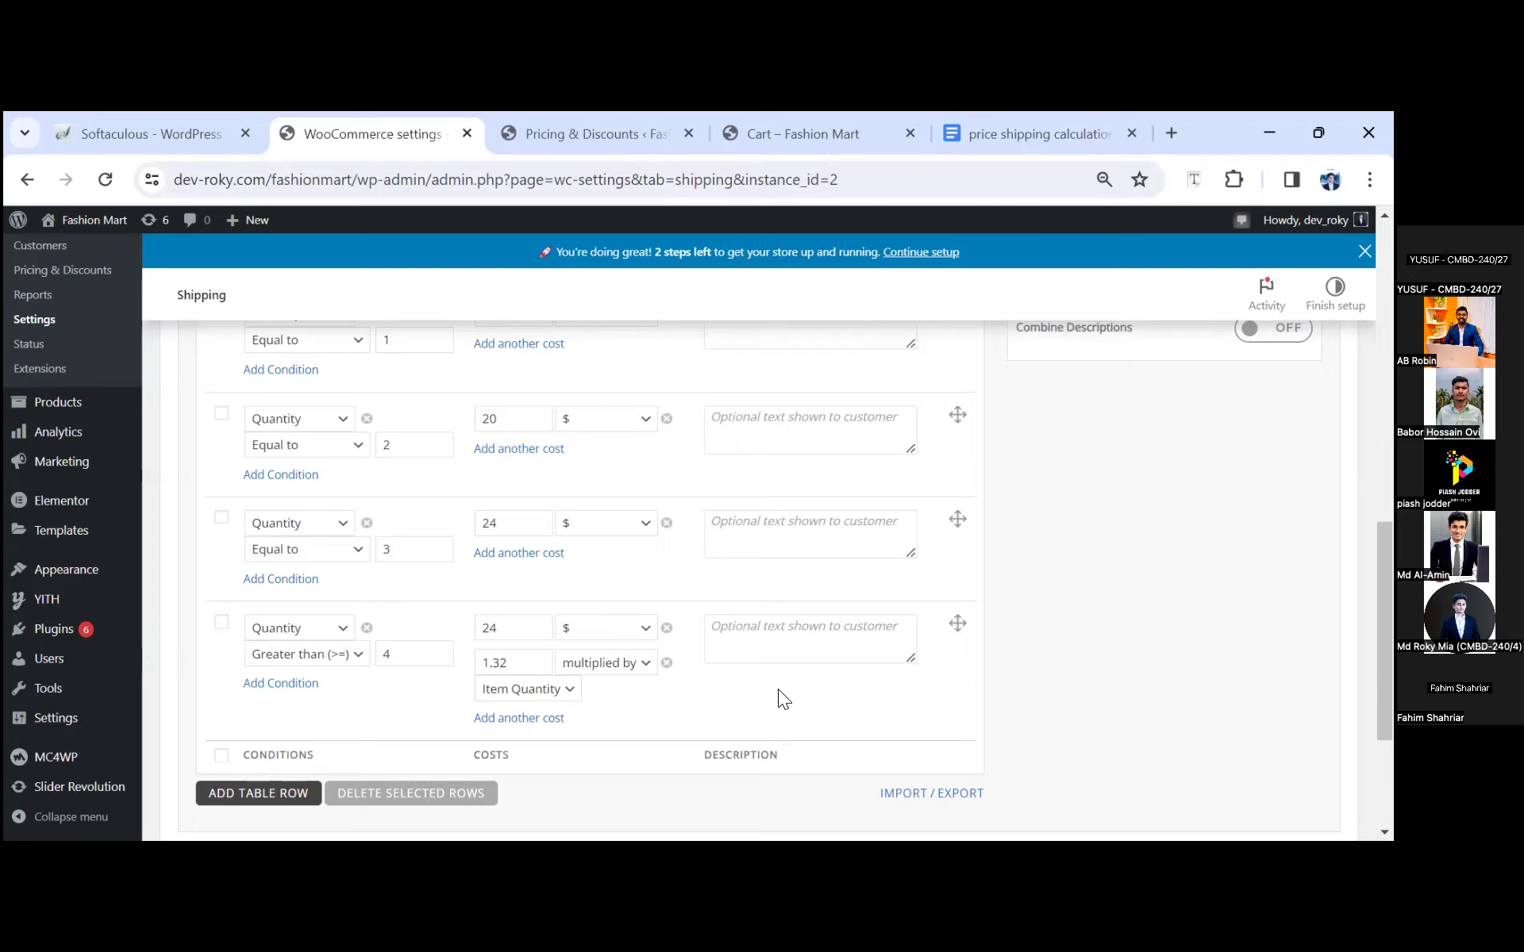
pyautogui.click(405, 661)
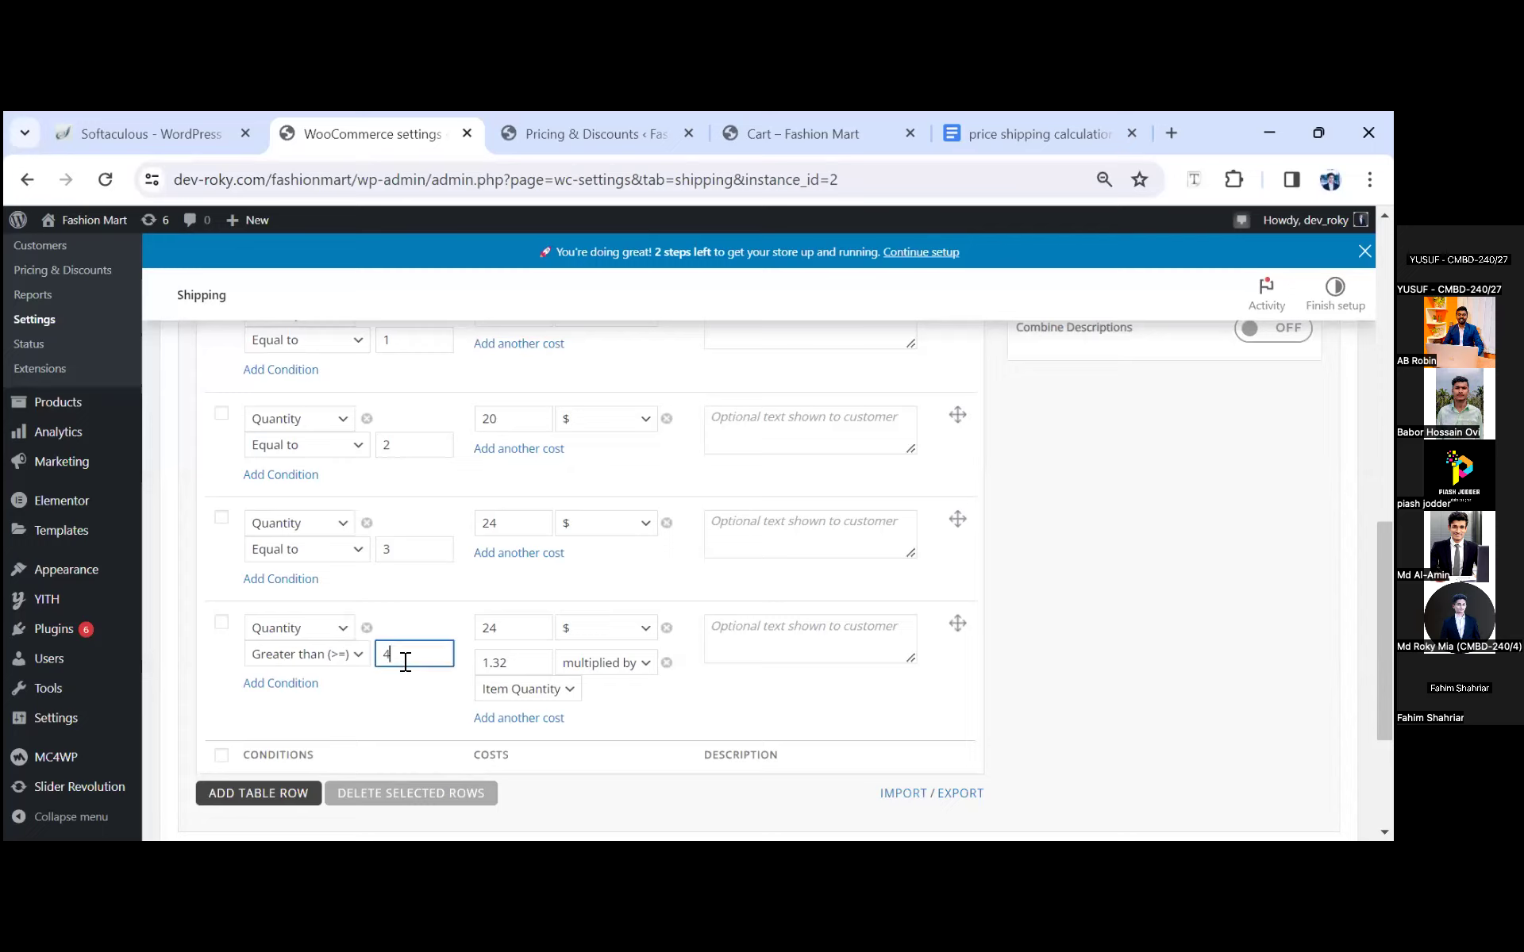
pyautogui.click(501, 632)
pyautogui.doubleClick(501, 632)
pyautogui.write('1.32')
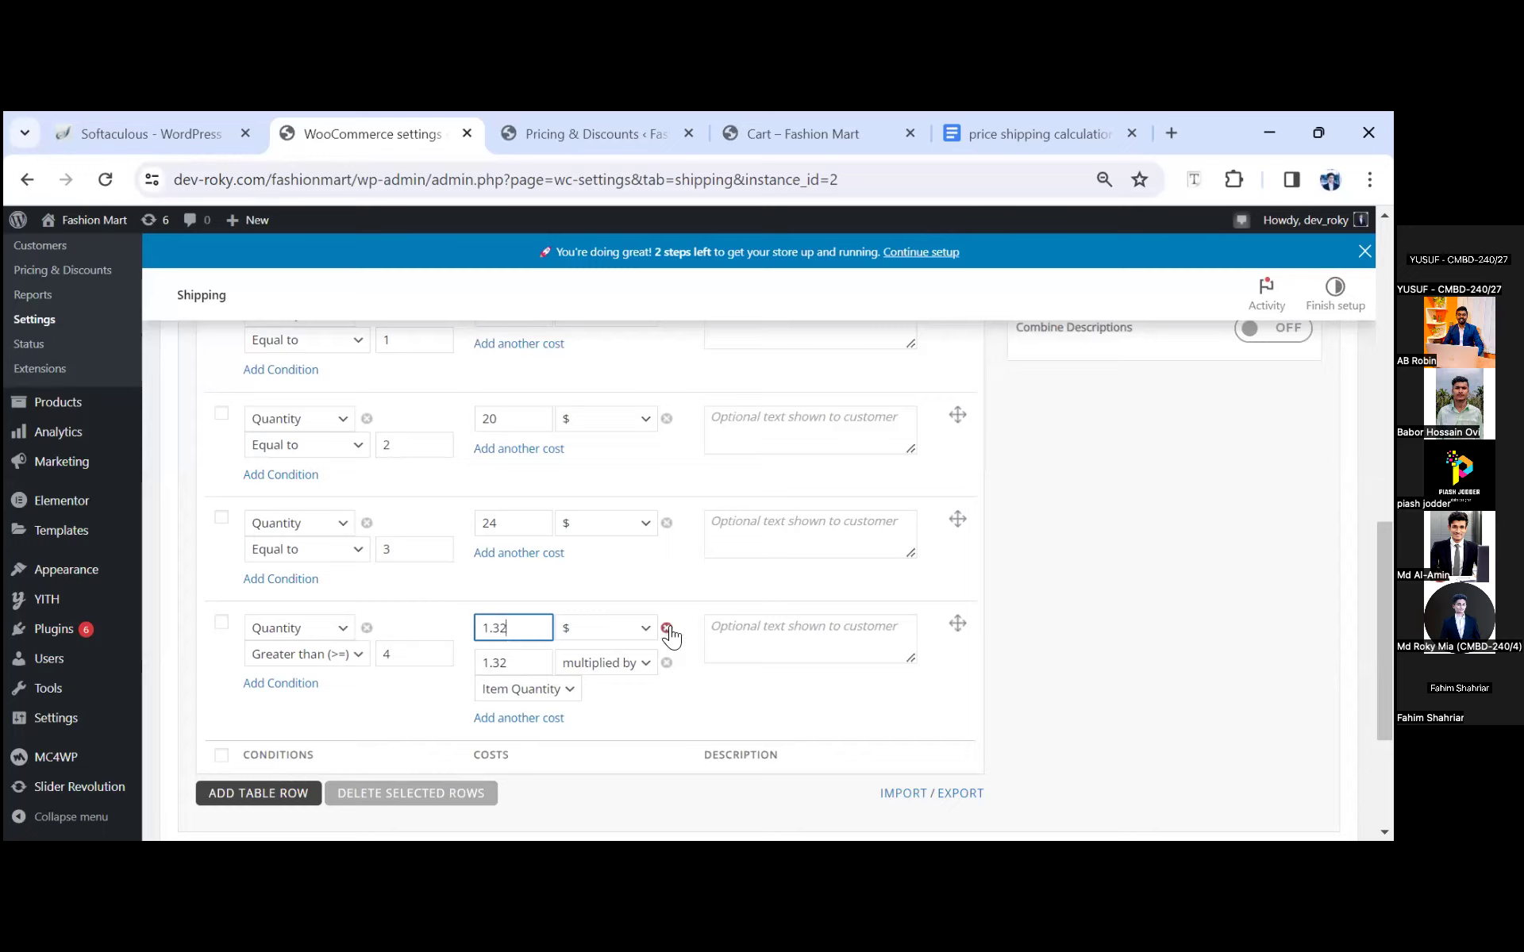
pyautogui.click(639, 628)
pyautogui.click(622, 684)
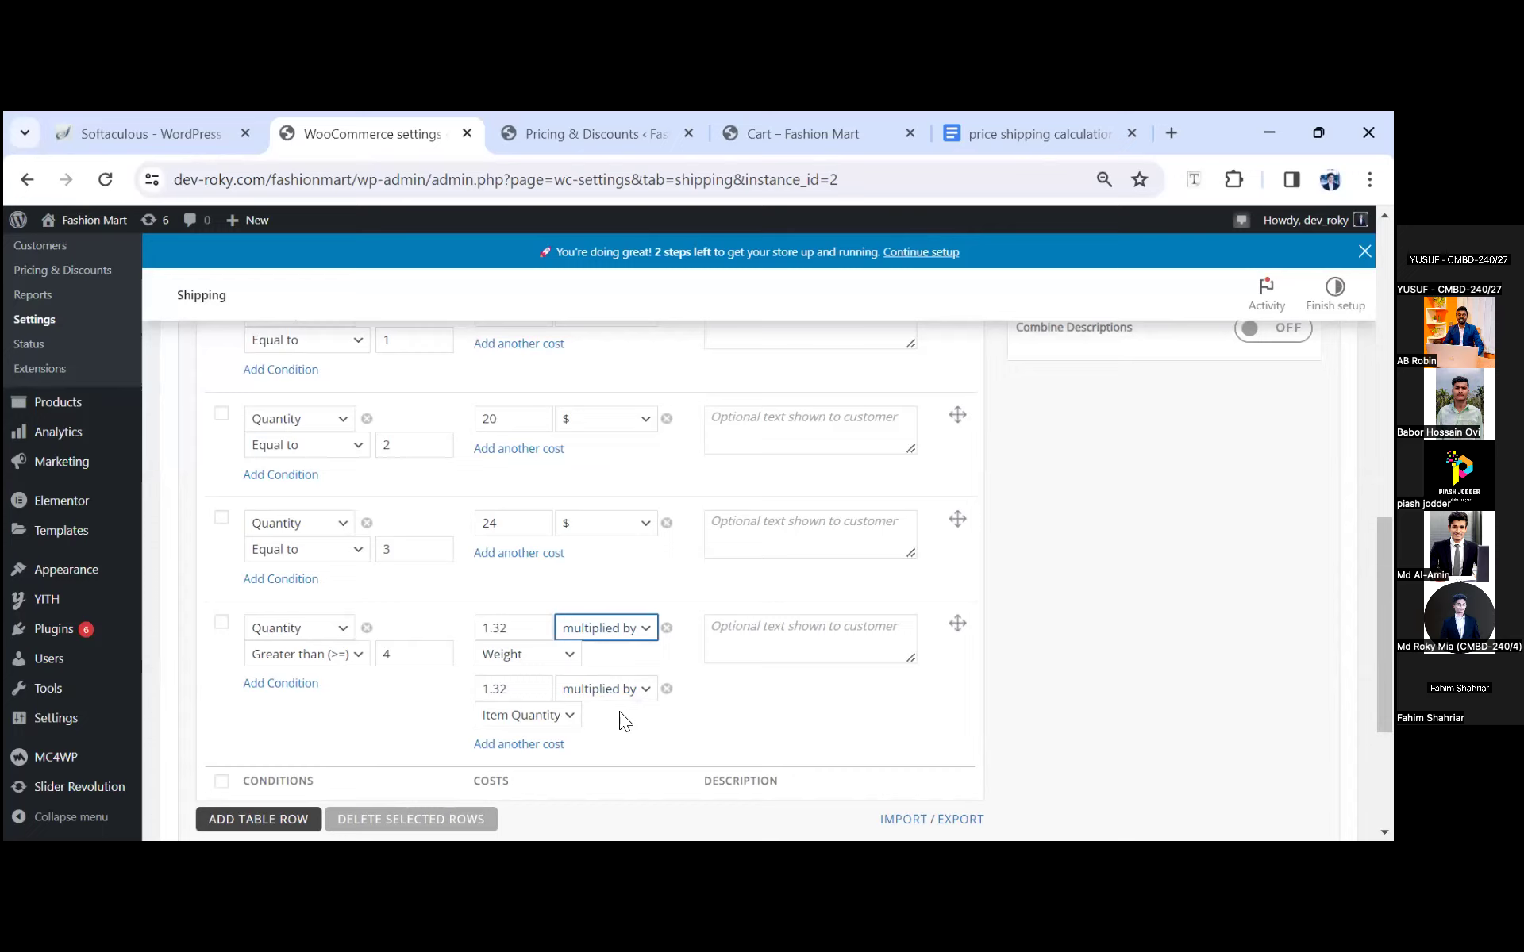
pyautogui.click(556, 656)
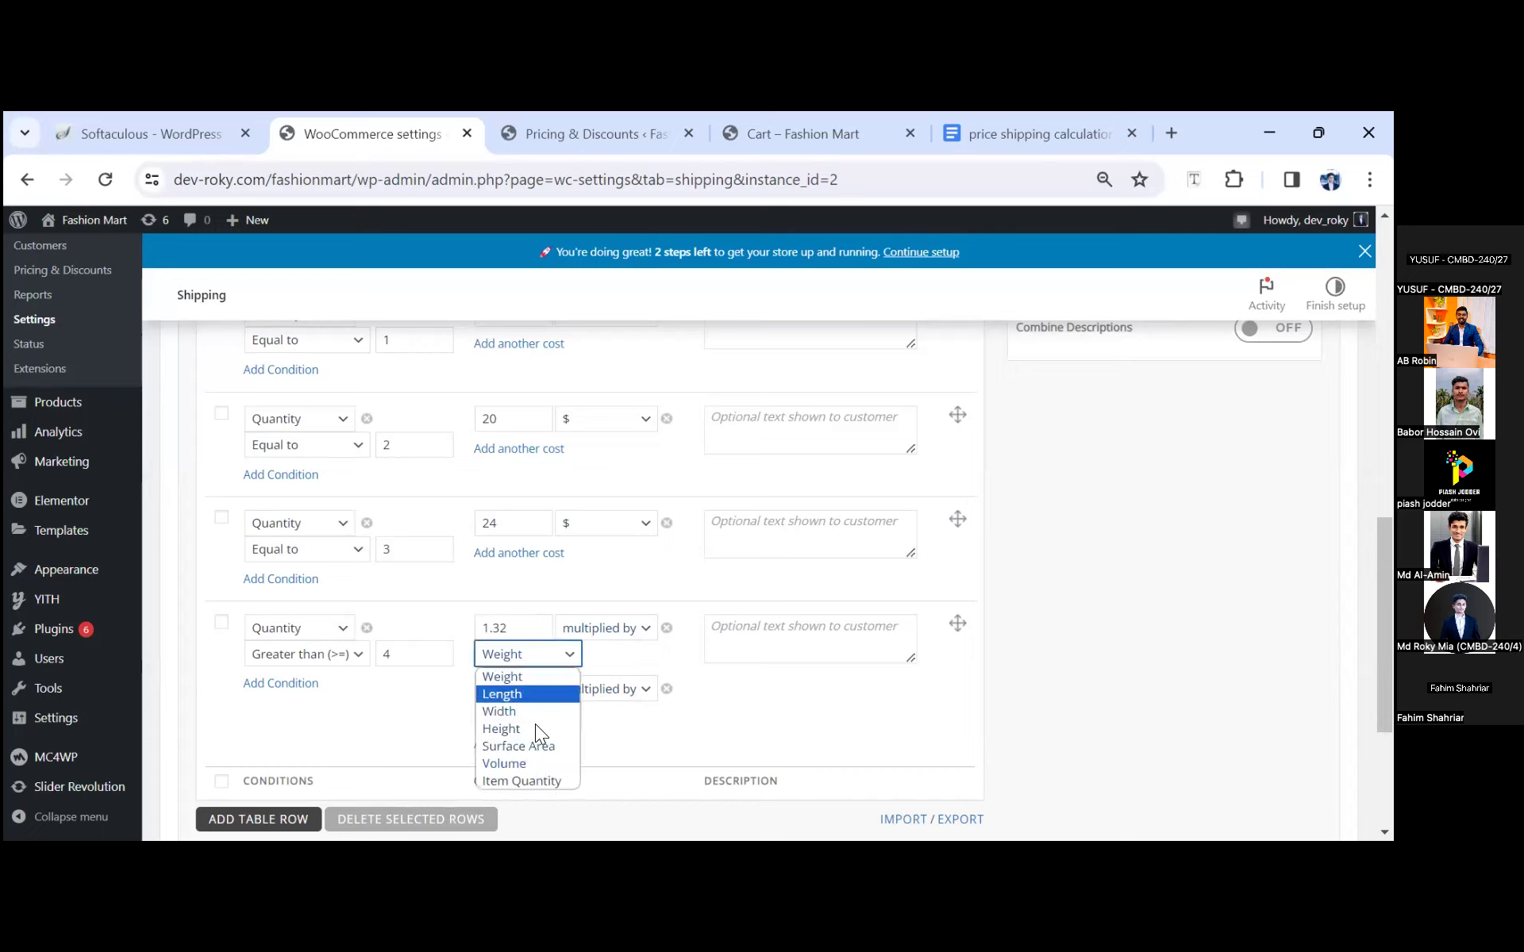
pyautogui.click(529, 780)
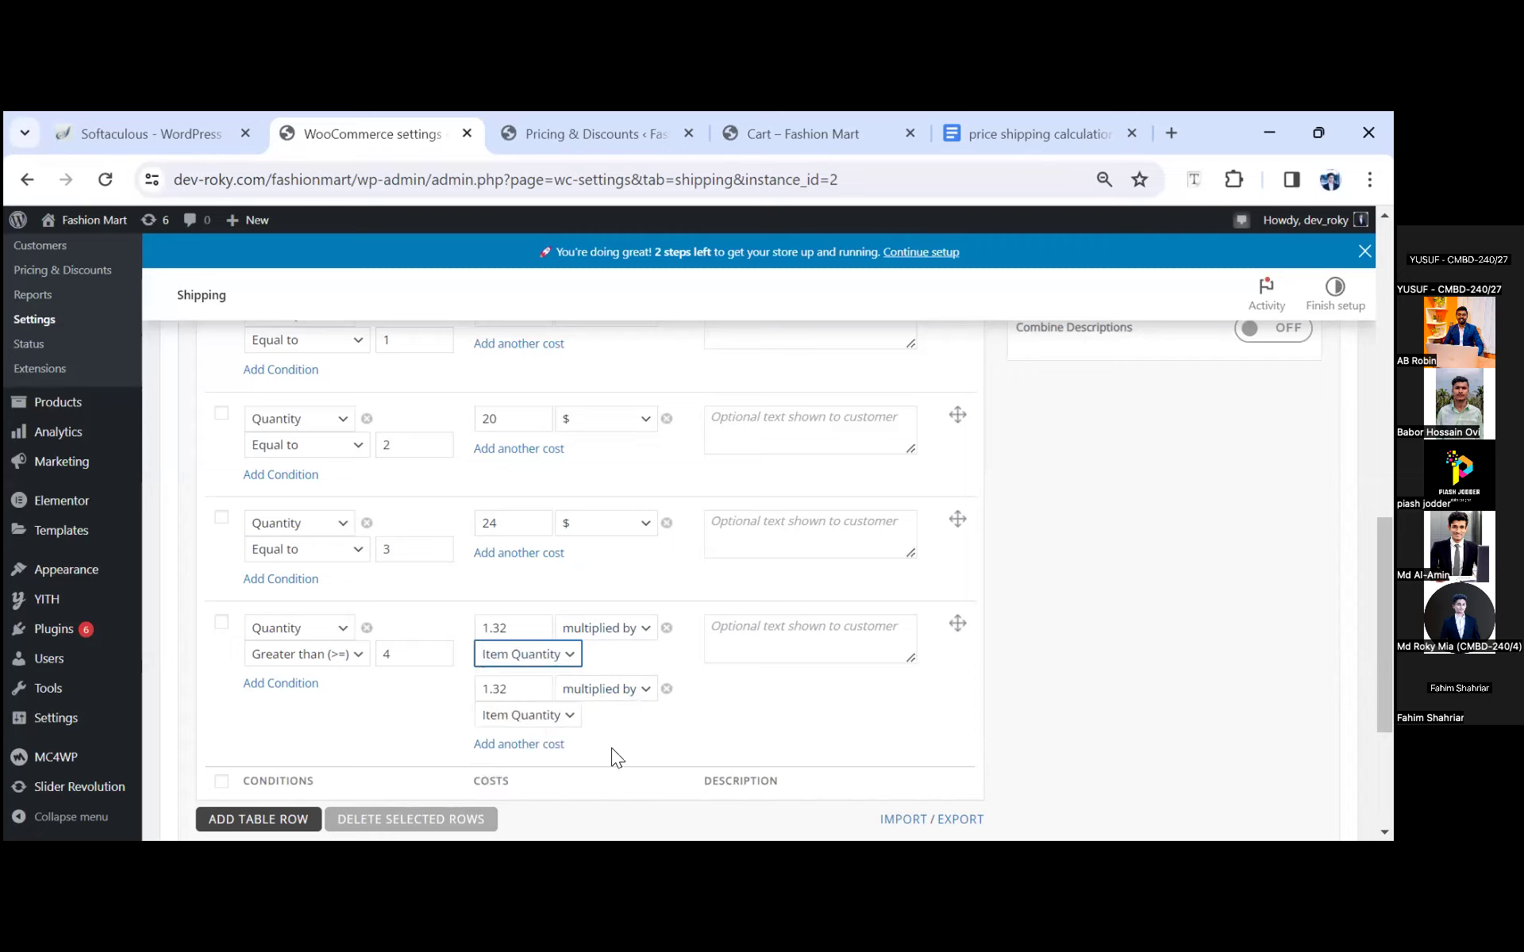
# Step: Delete the second 1.32 cost from the quantity 4 or more row and add a fixed cost of $20.04 instead
pyautogui.click(667, 690)
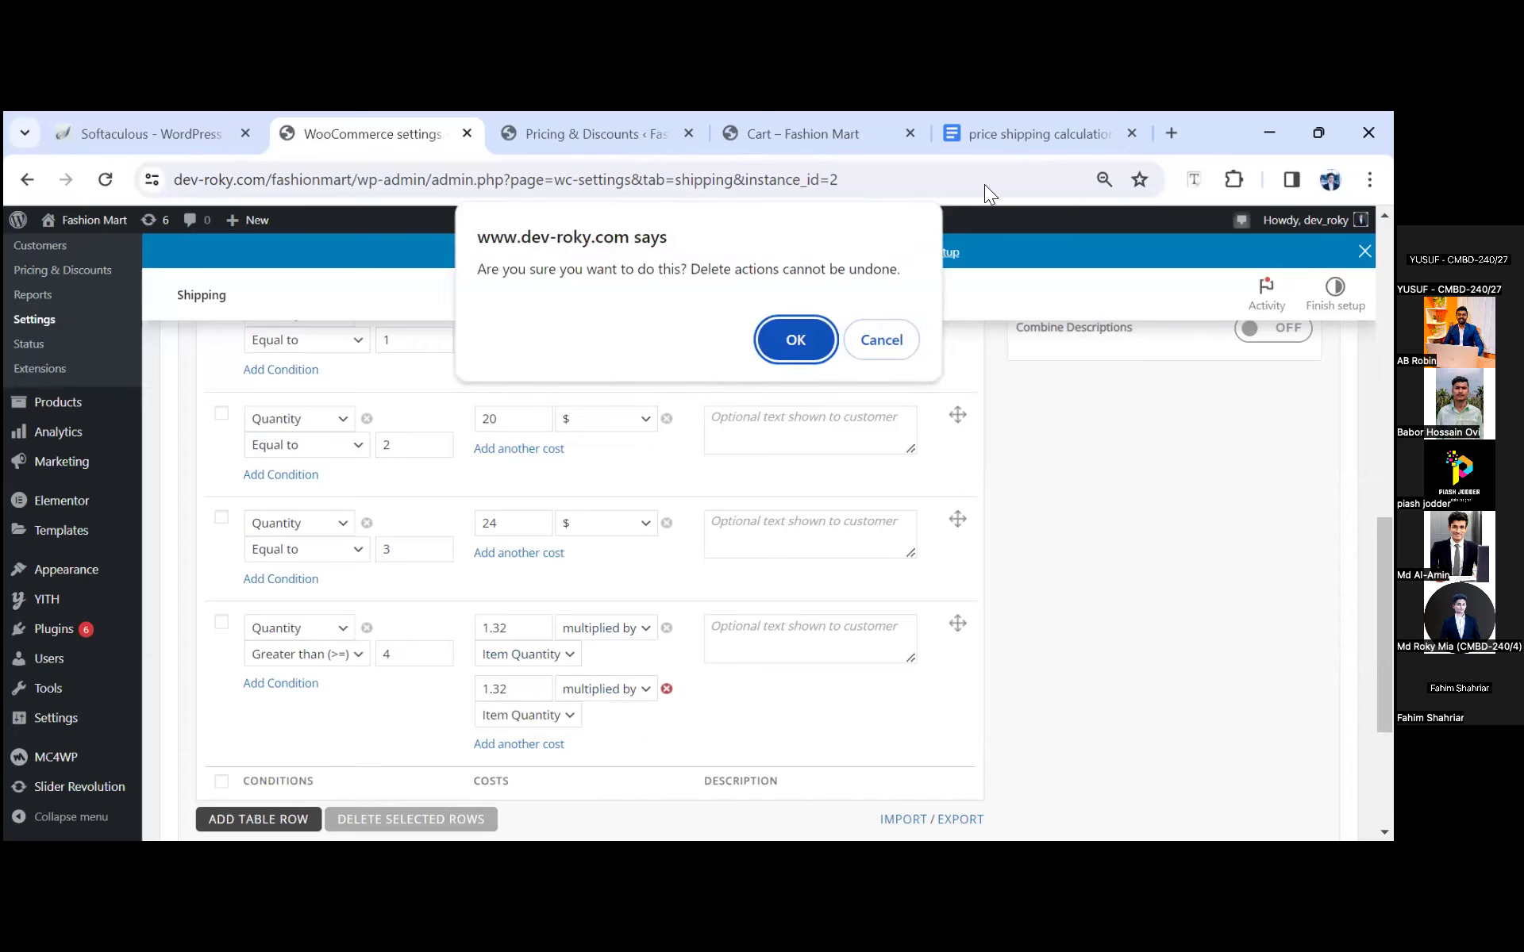
pyautogui.click(800, 343)
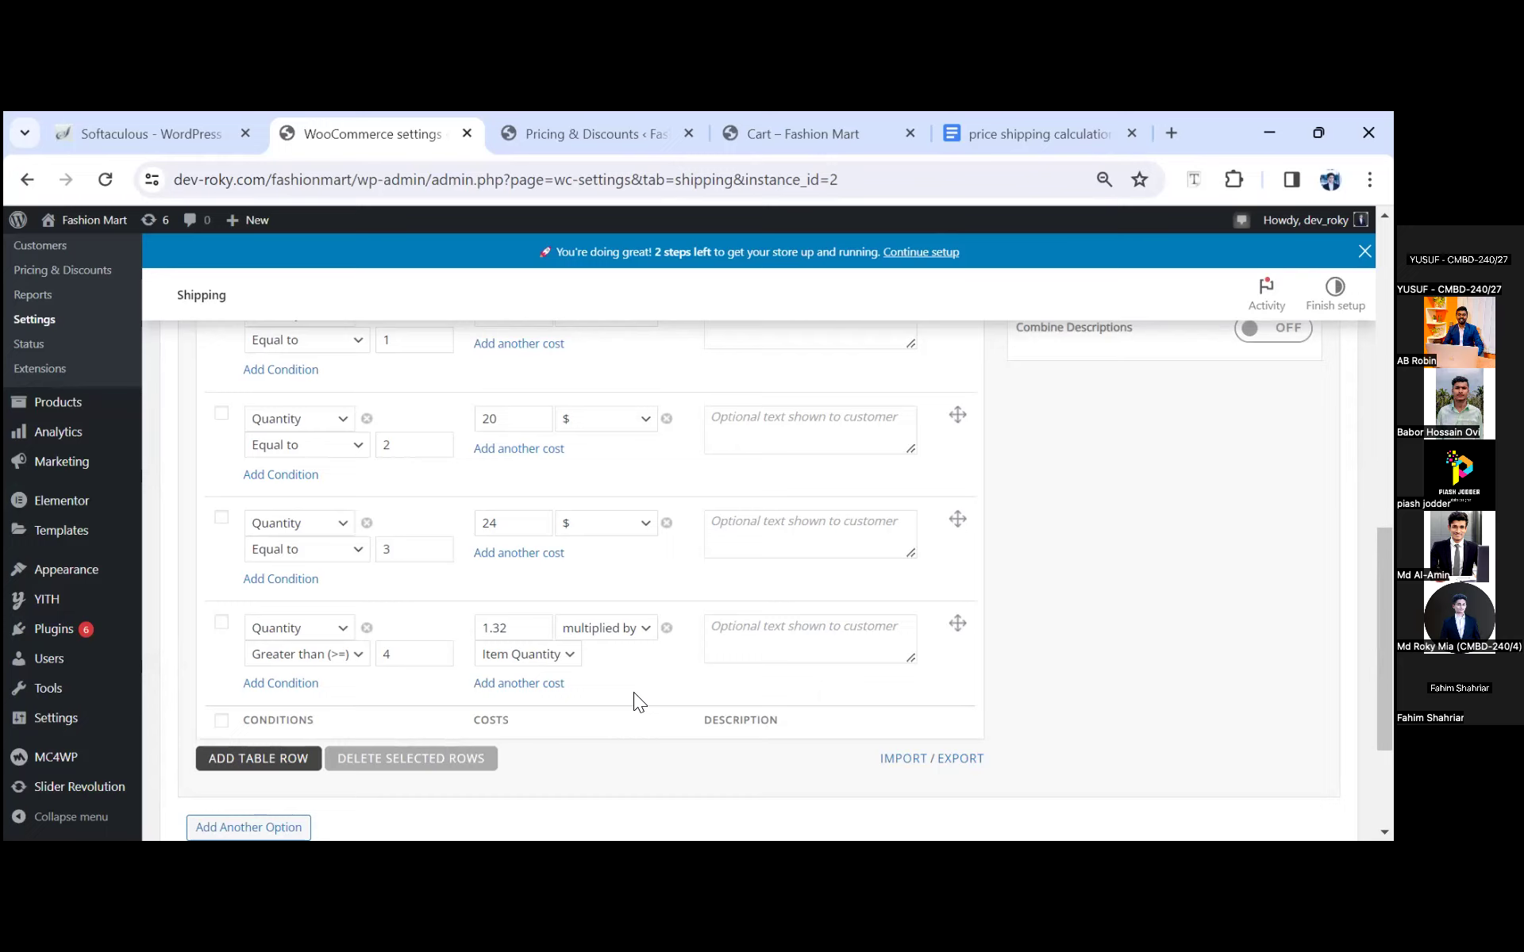
pyautogui.click(548, 684)
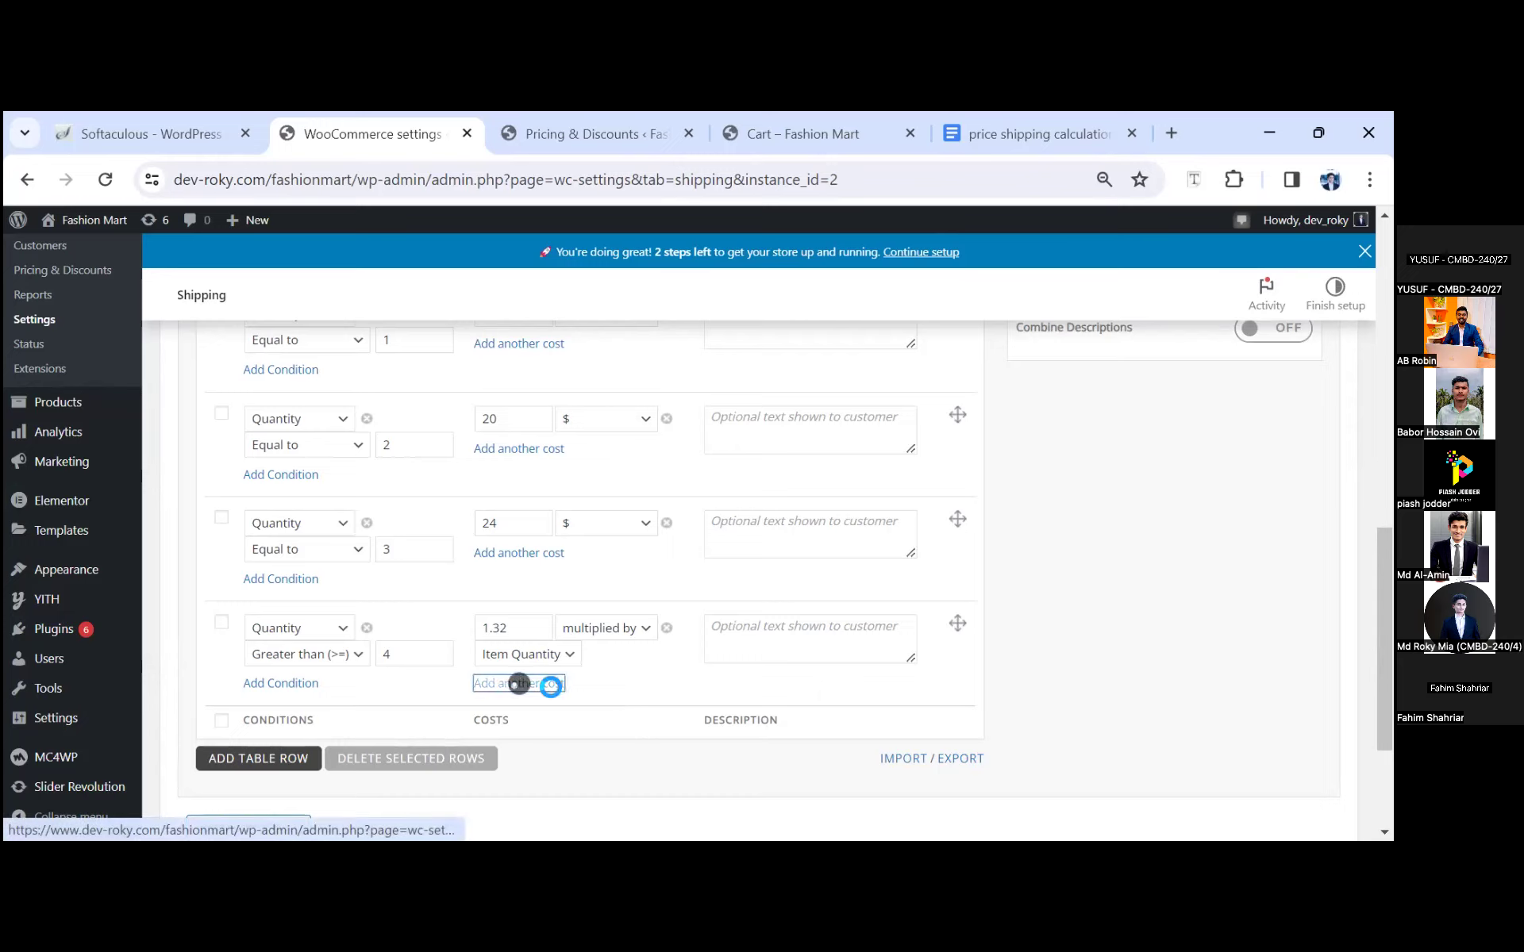
pyautogui.click(514, 687)
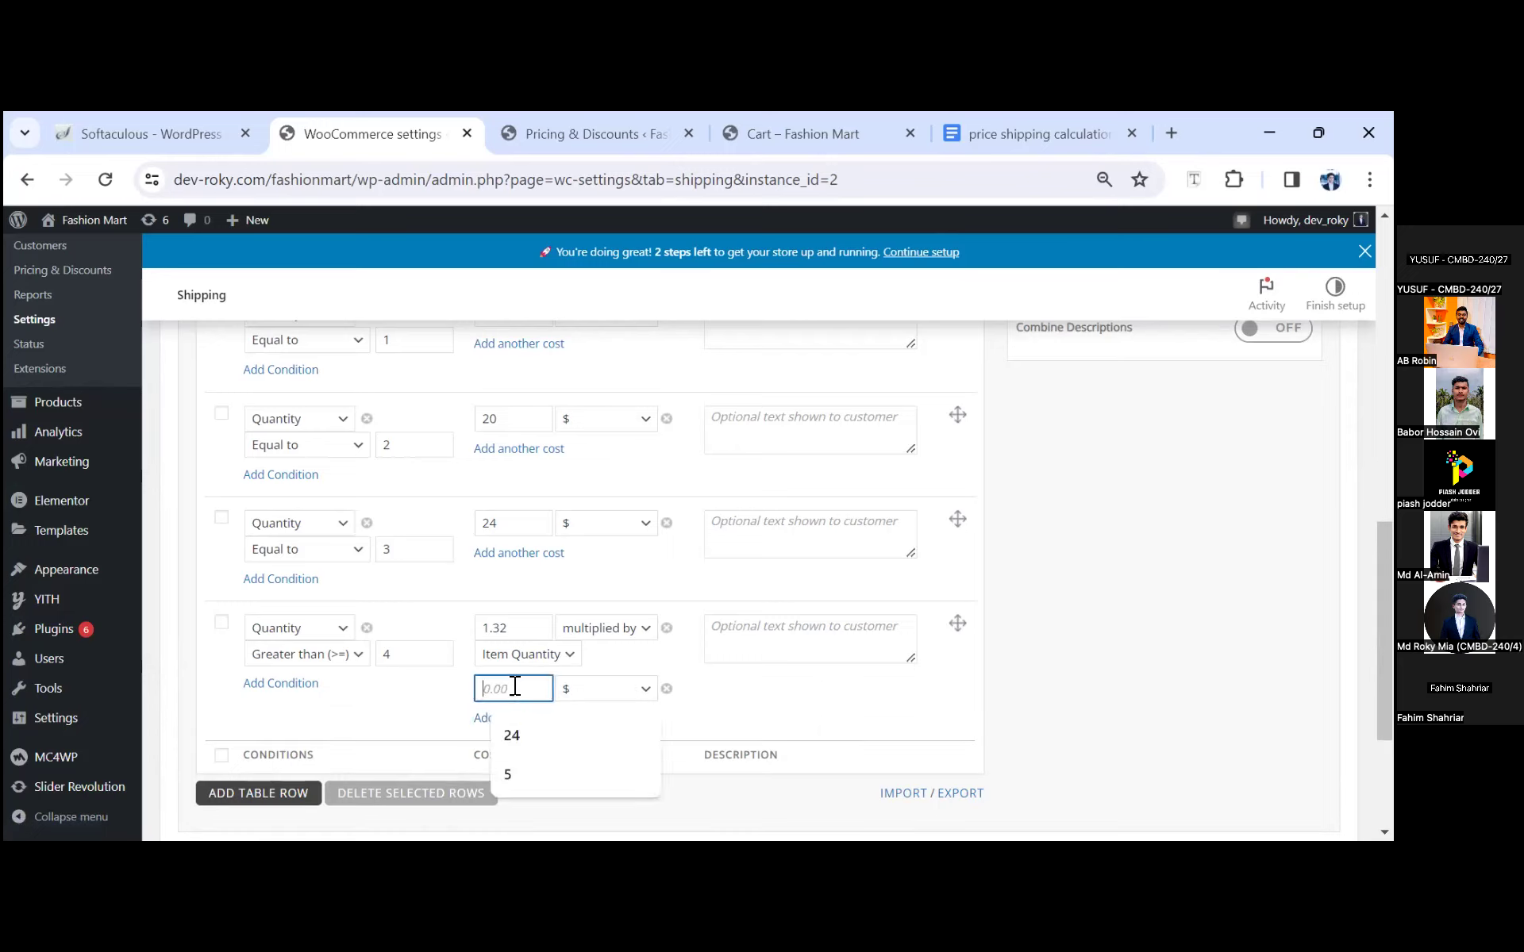
pyautogui.write('20')
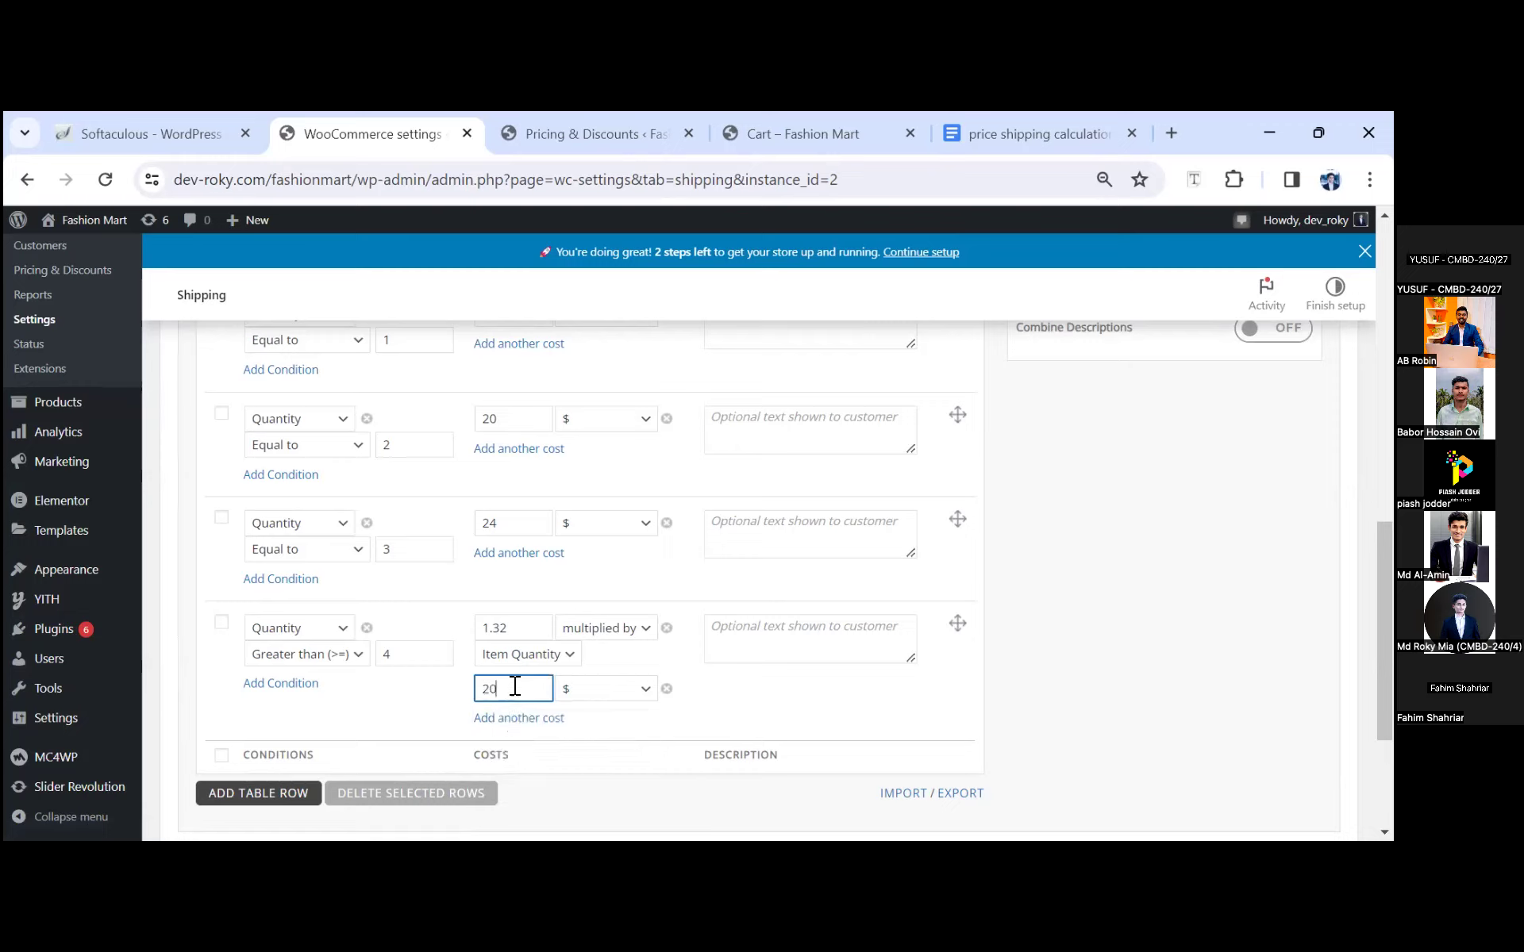
pyautogui.write('.04')
# Step: Save the shipping settings and reopen the Table of Rates section to show its cost rows
pyautogui.scroll(10, 981, 658)
pyautogui.scroll(-13, 979, 659)
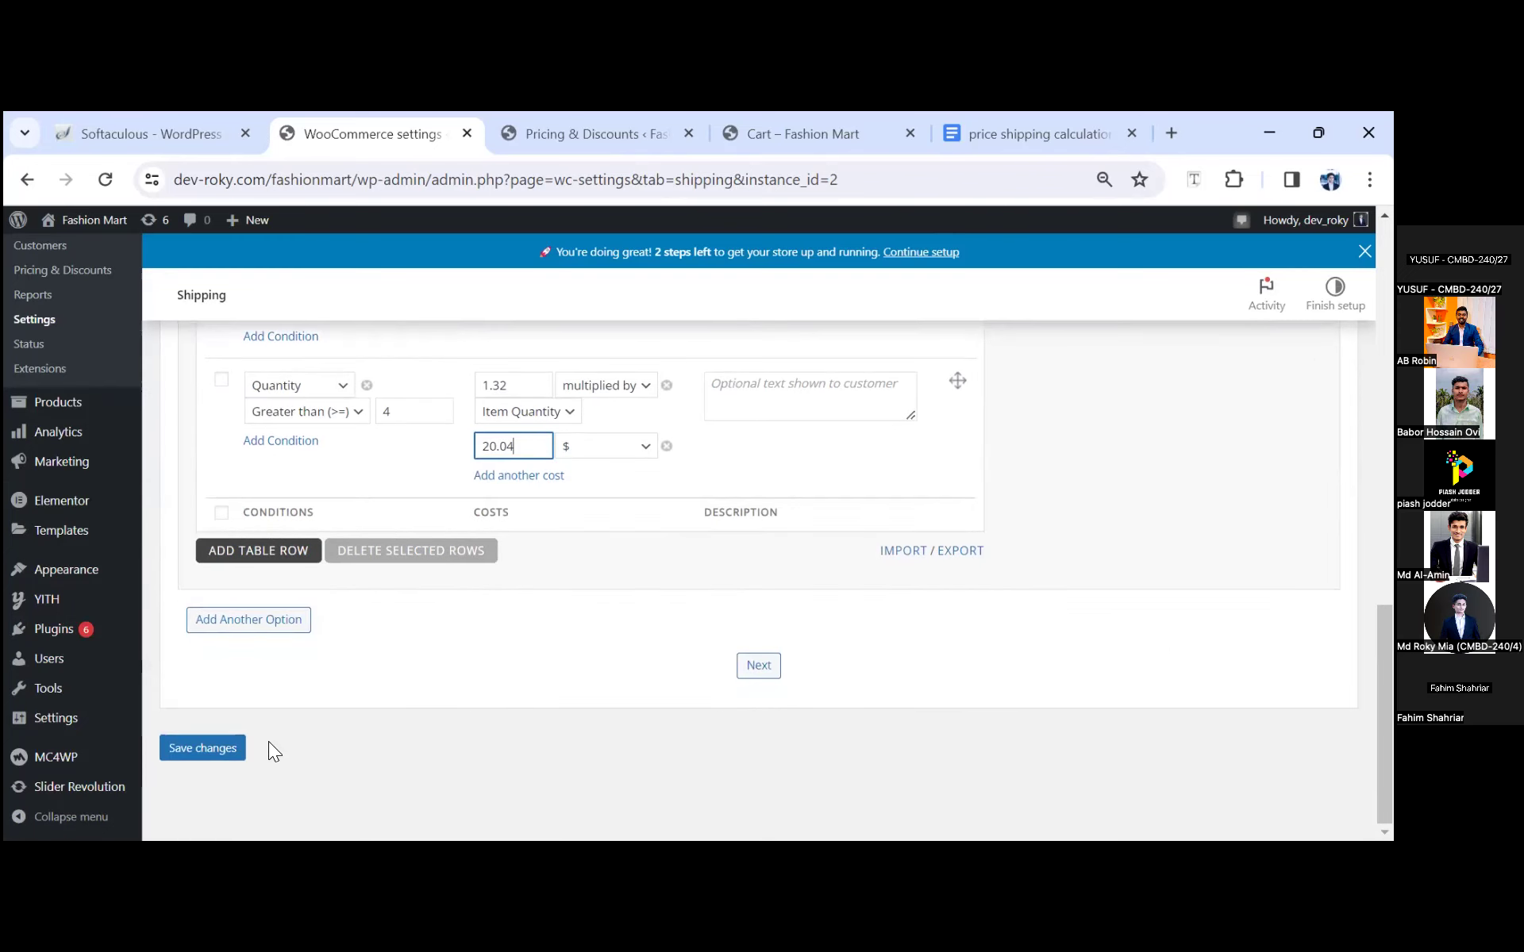
pyautogui.click(223, 752)
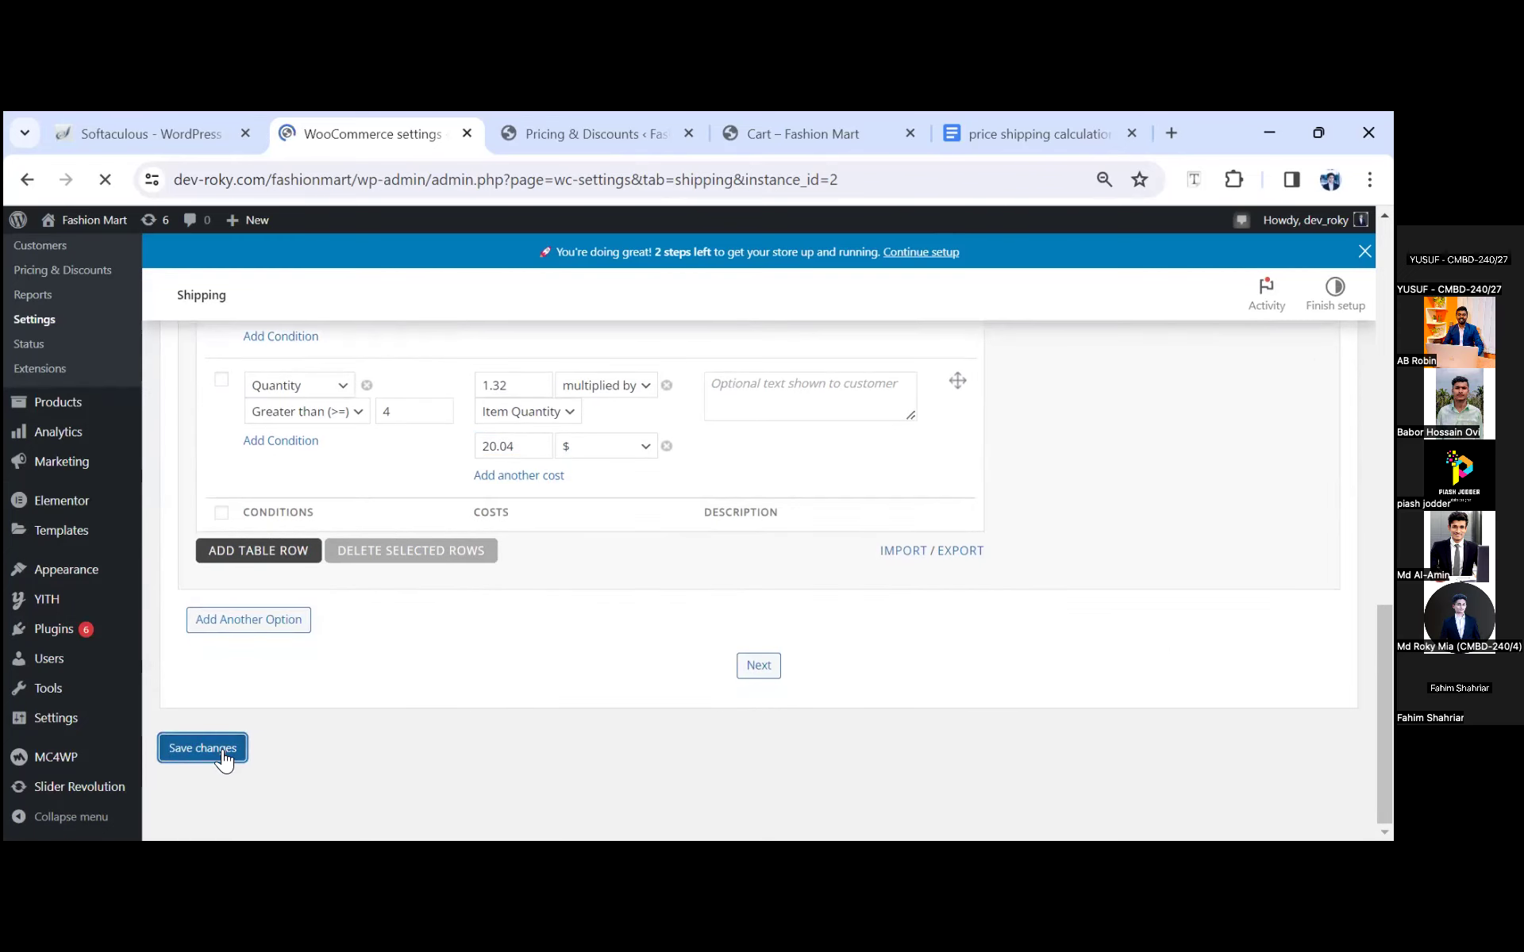
pyautogui.scroll(-3, 654, 658)
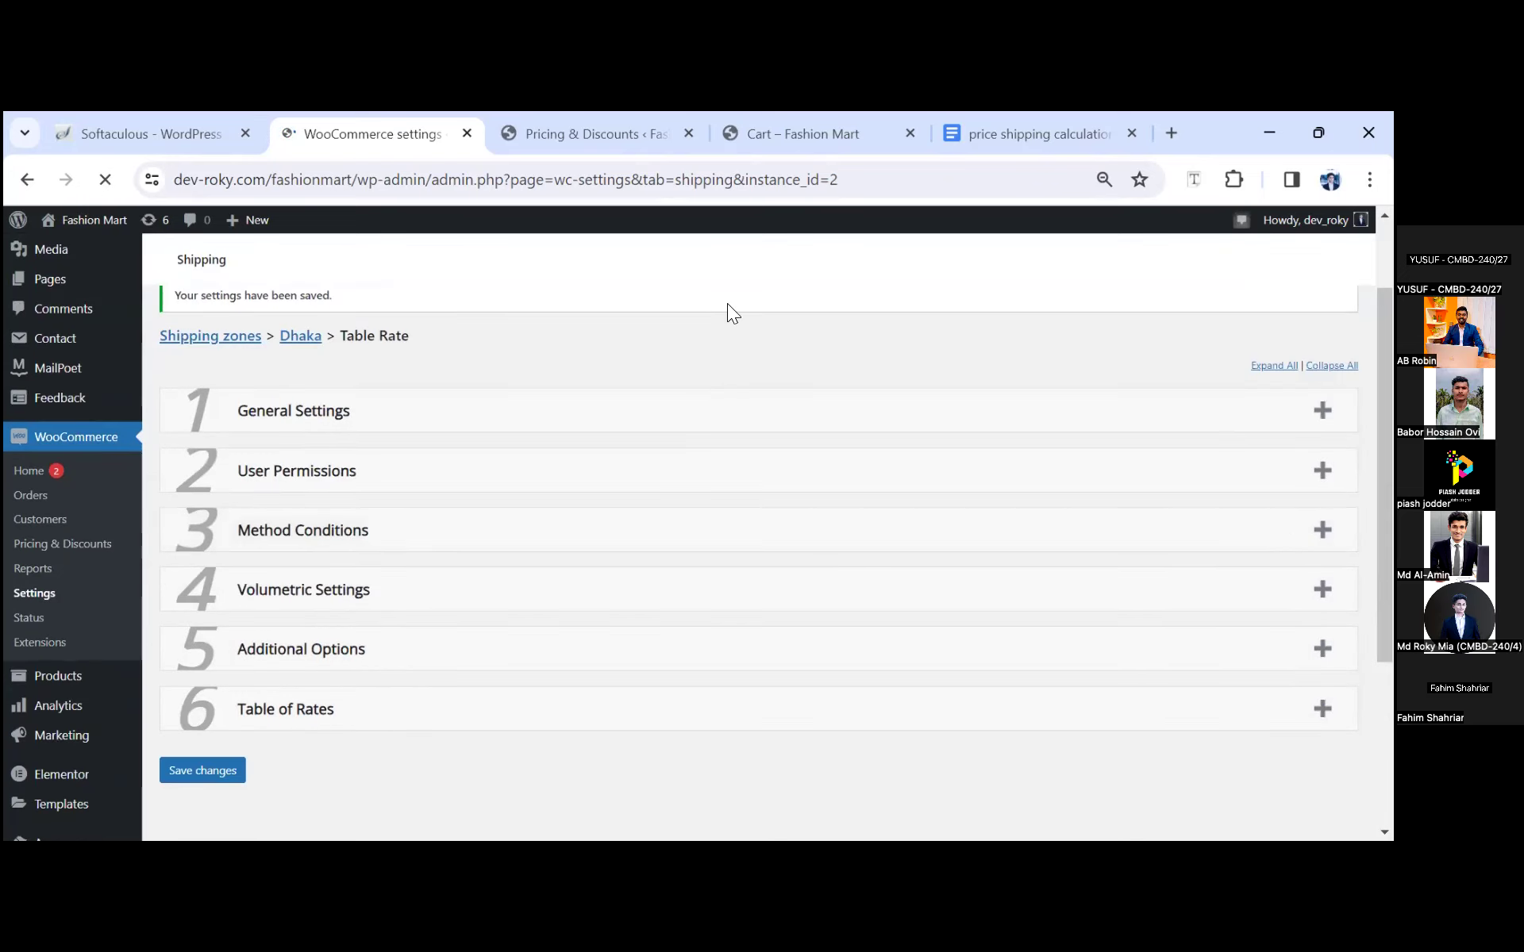
pyautogui.scroll(-4, 347, 659)
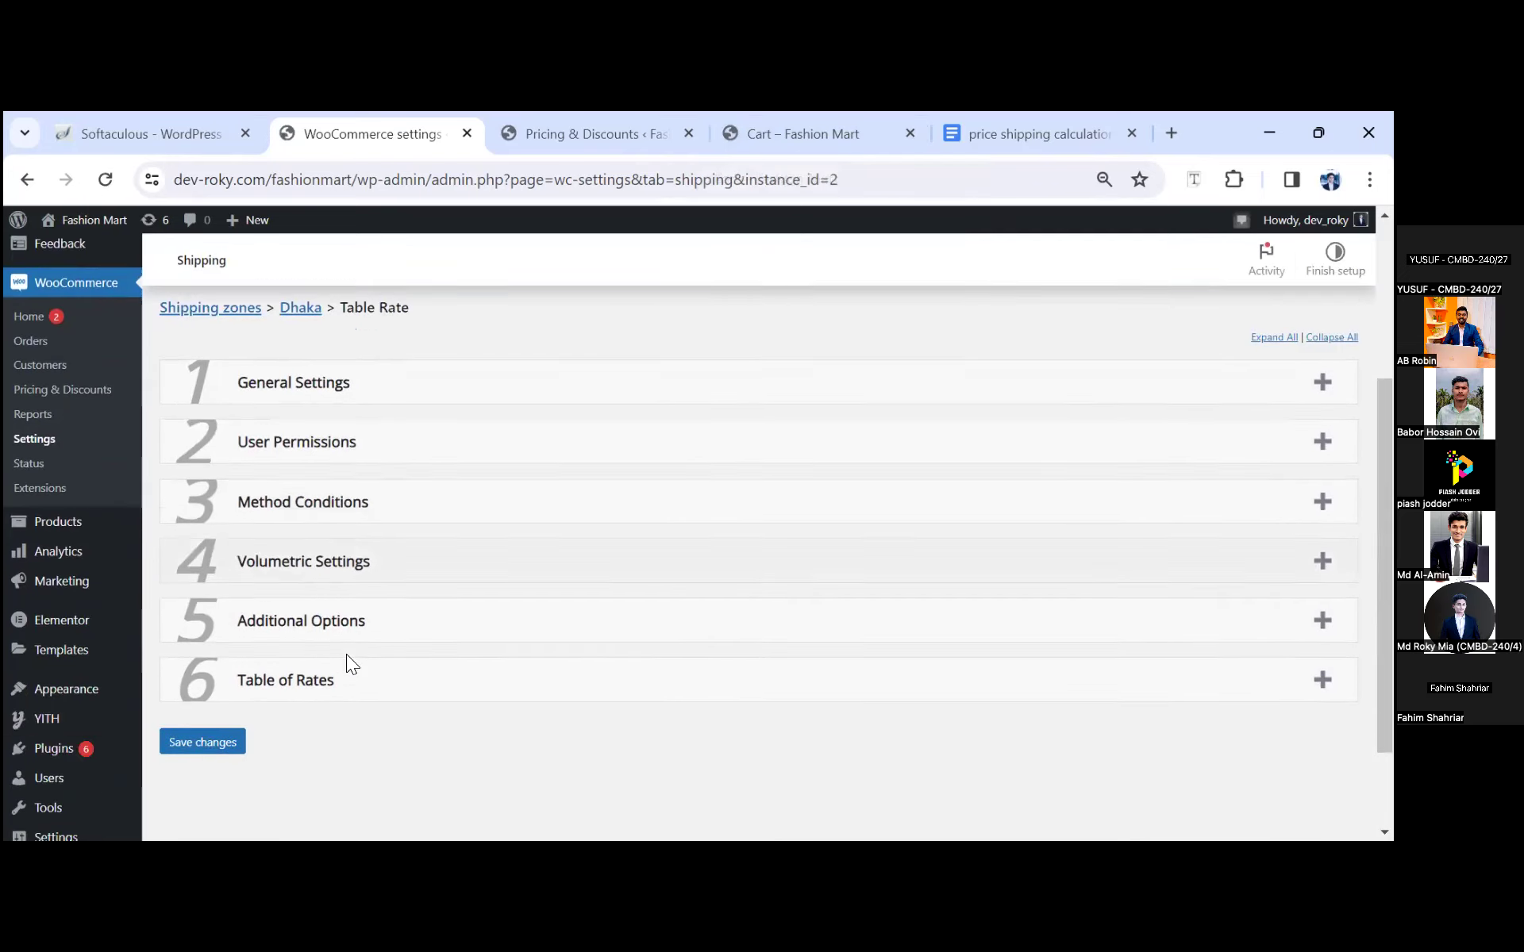
pyautogui.click(349, 575)
pyautogui.scroll(-6, 502, 678)
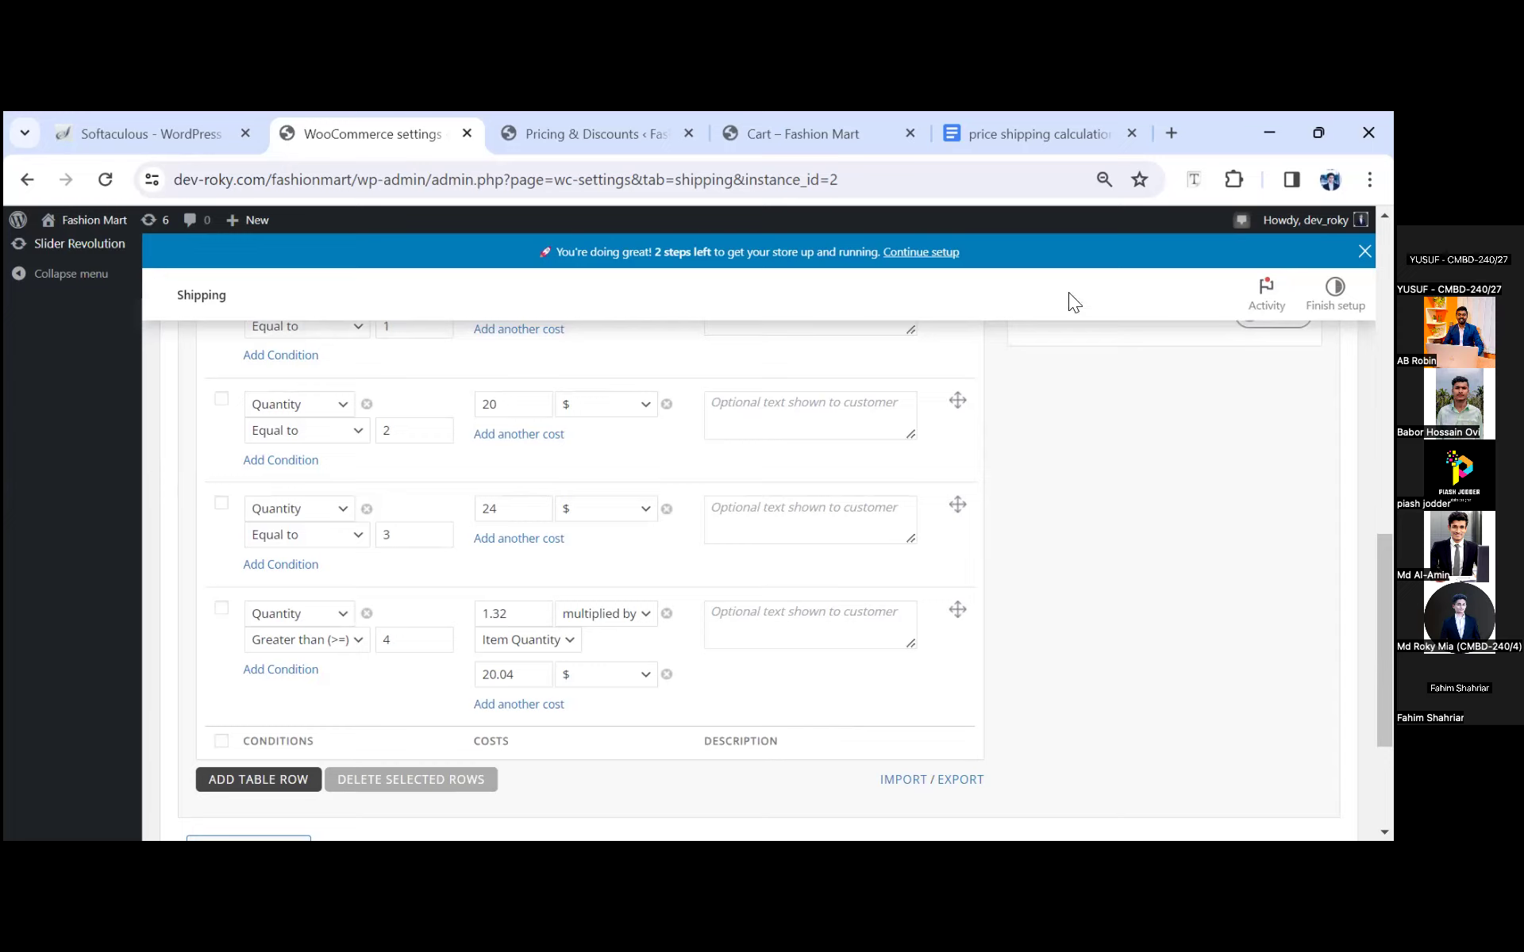
# Step: Check the price shipping calculation document's shipping rules against the costs in the rate table
pyautogui.click(992, 143)
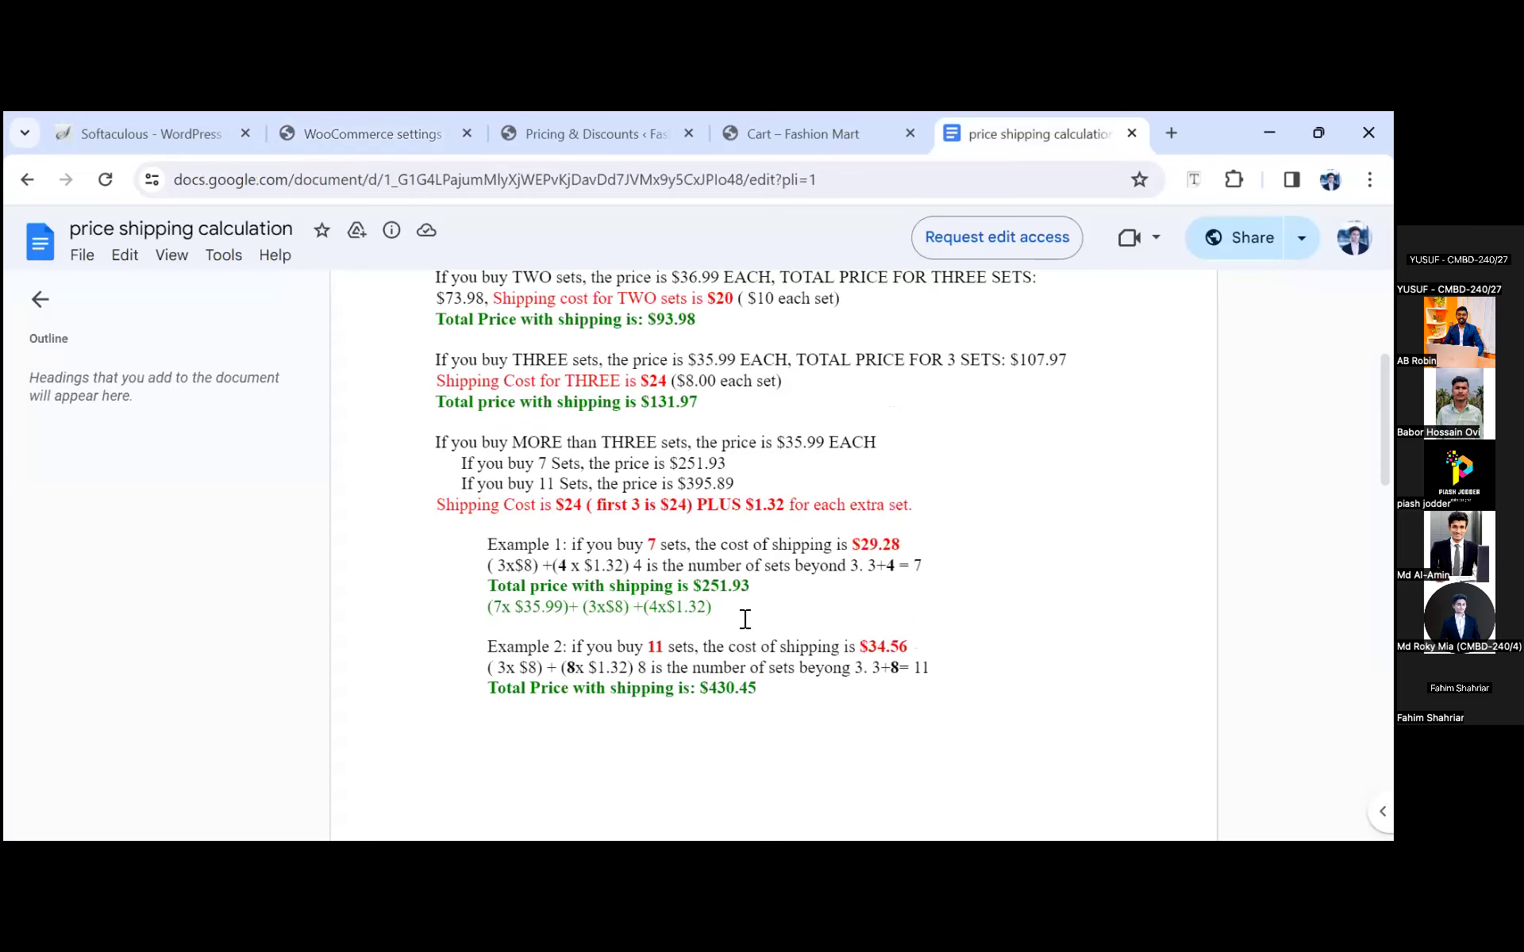
pyautogui.scroll(2, 745, 619)
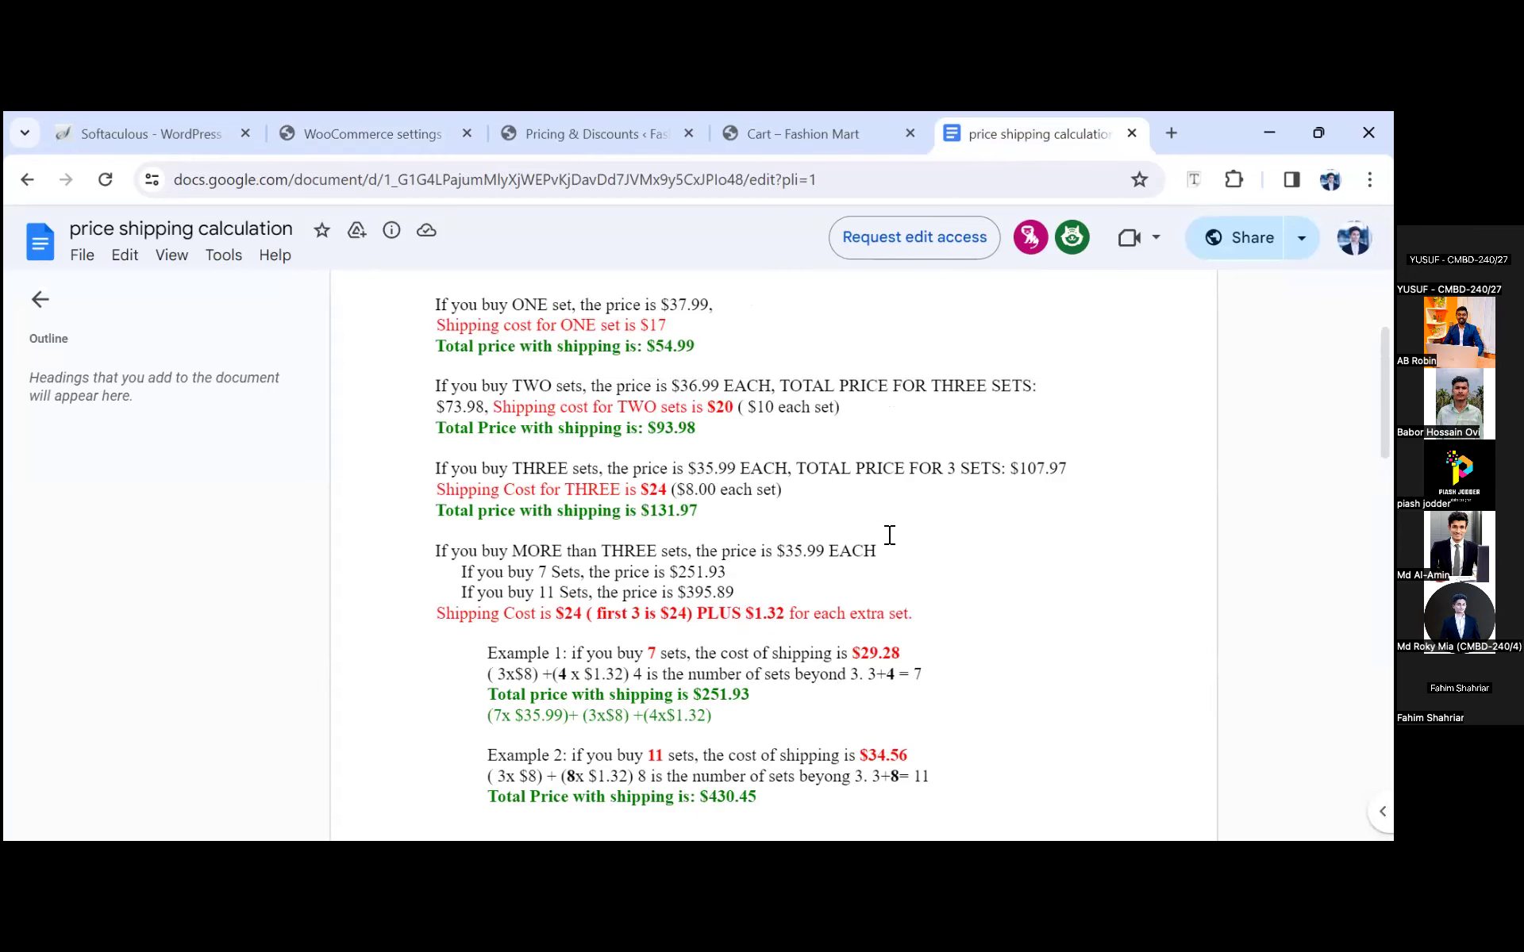
pyautogui.click(427, 133)
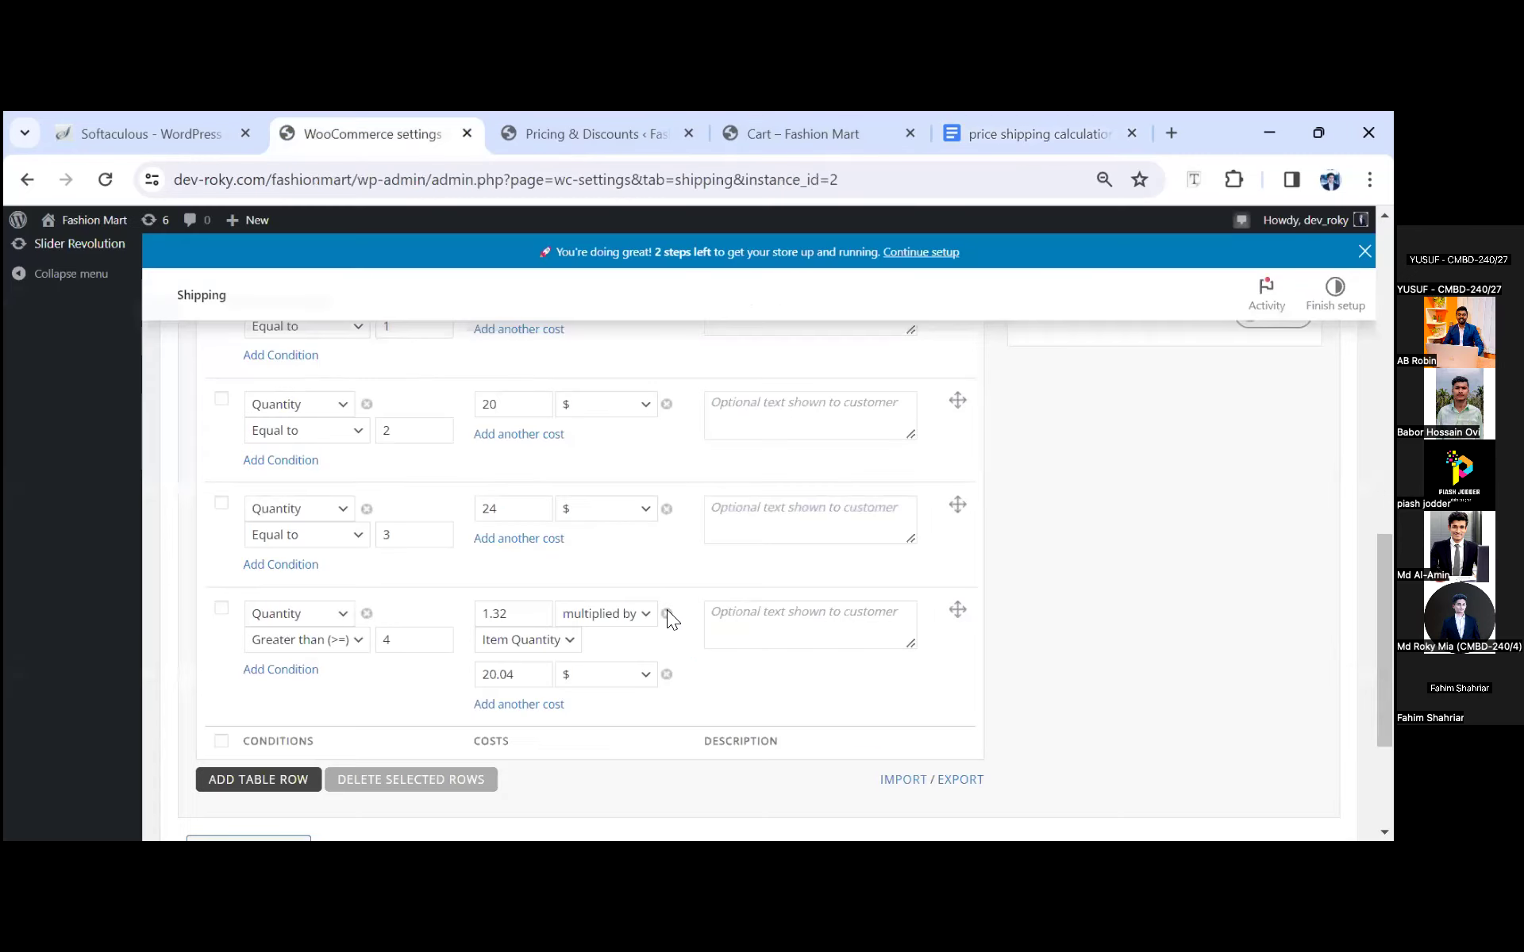
# Step: Reload the store's cart page and raise the dress shirt's quantity to 5
pyautogui.click(789, 134)
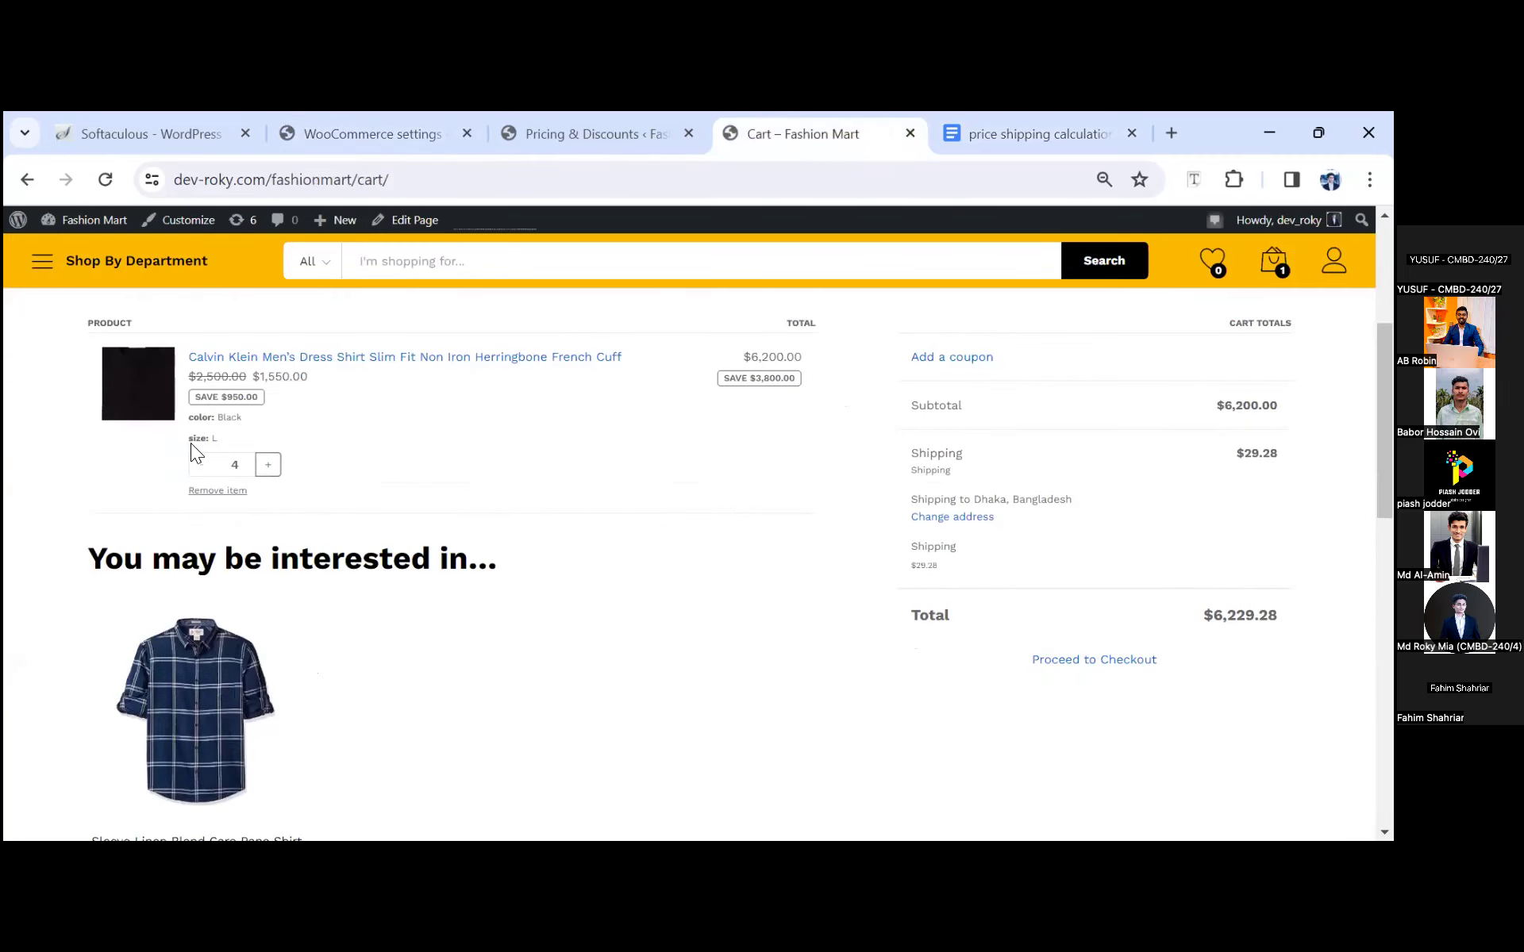
pyautogui.click(106, 181)
pyautogui.click(271, 466)
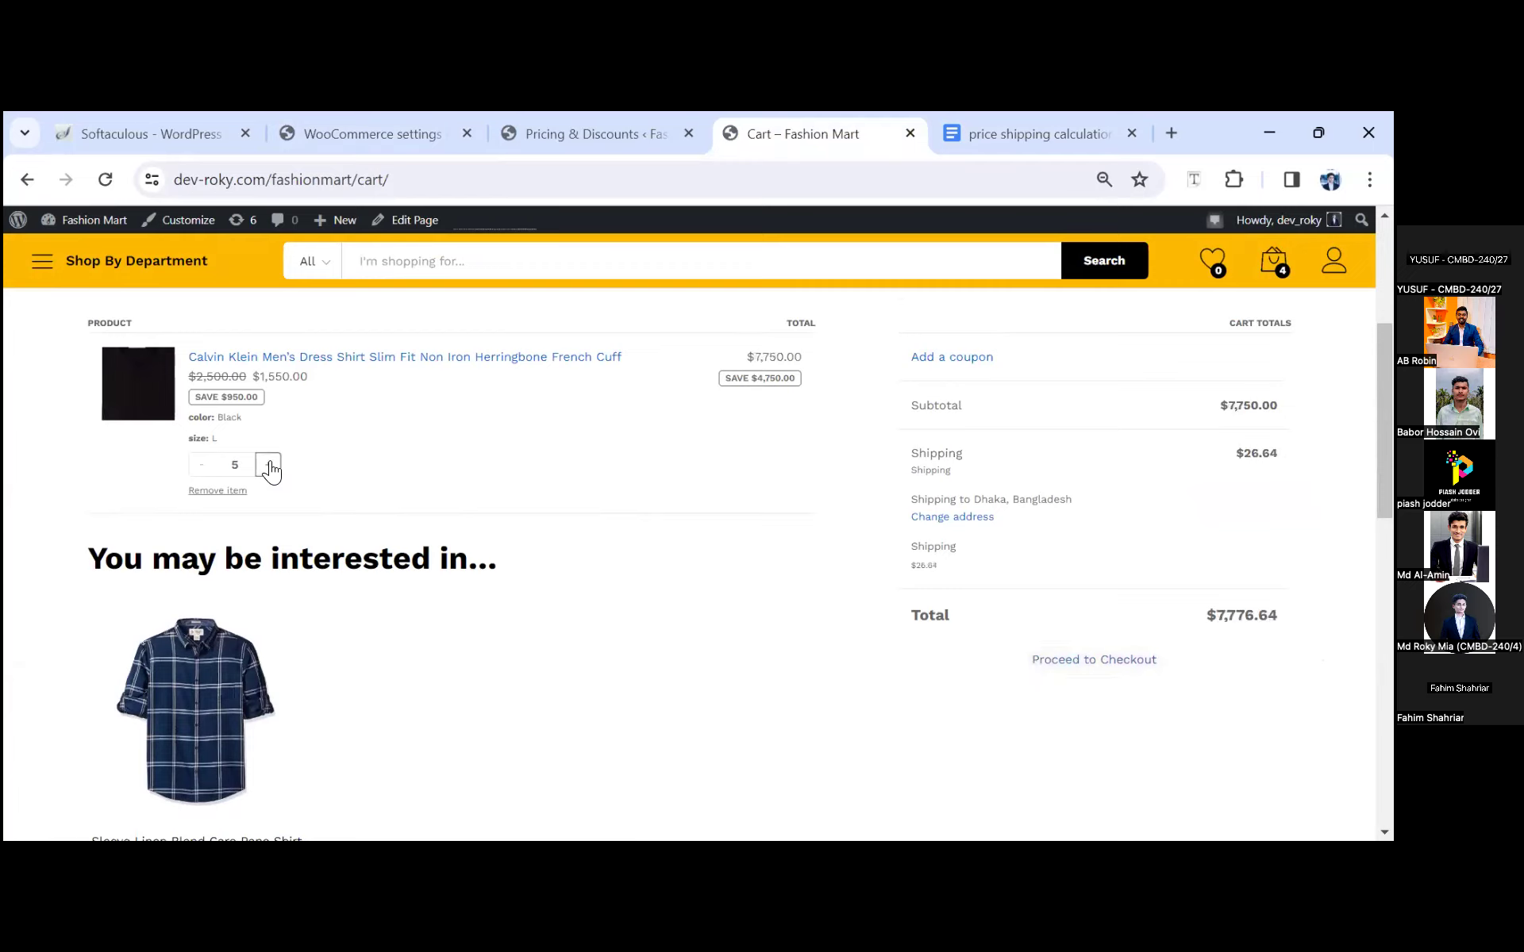
# Step: Raise the dress shirt's quantity in the cart to 7 to test the shipping cost
pyautogui.click(268, 466)
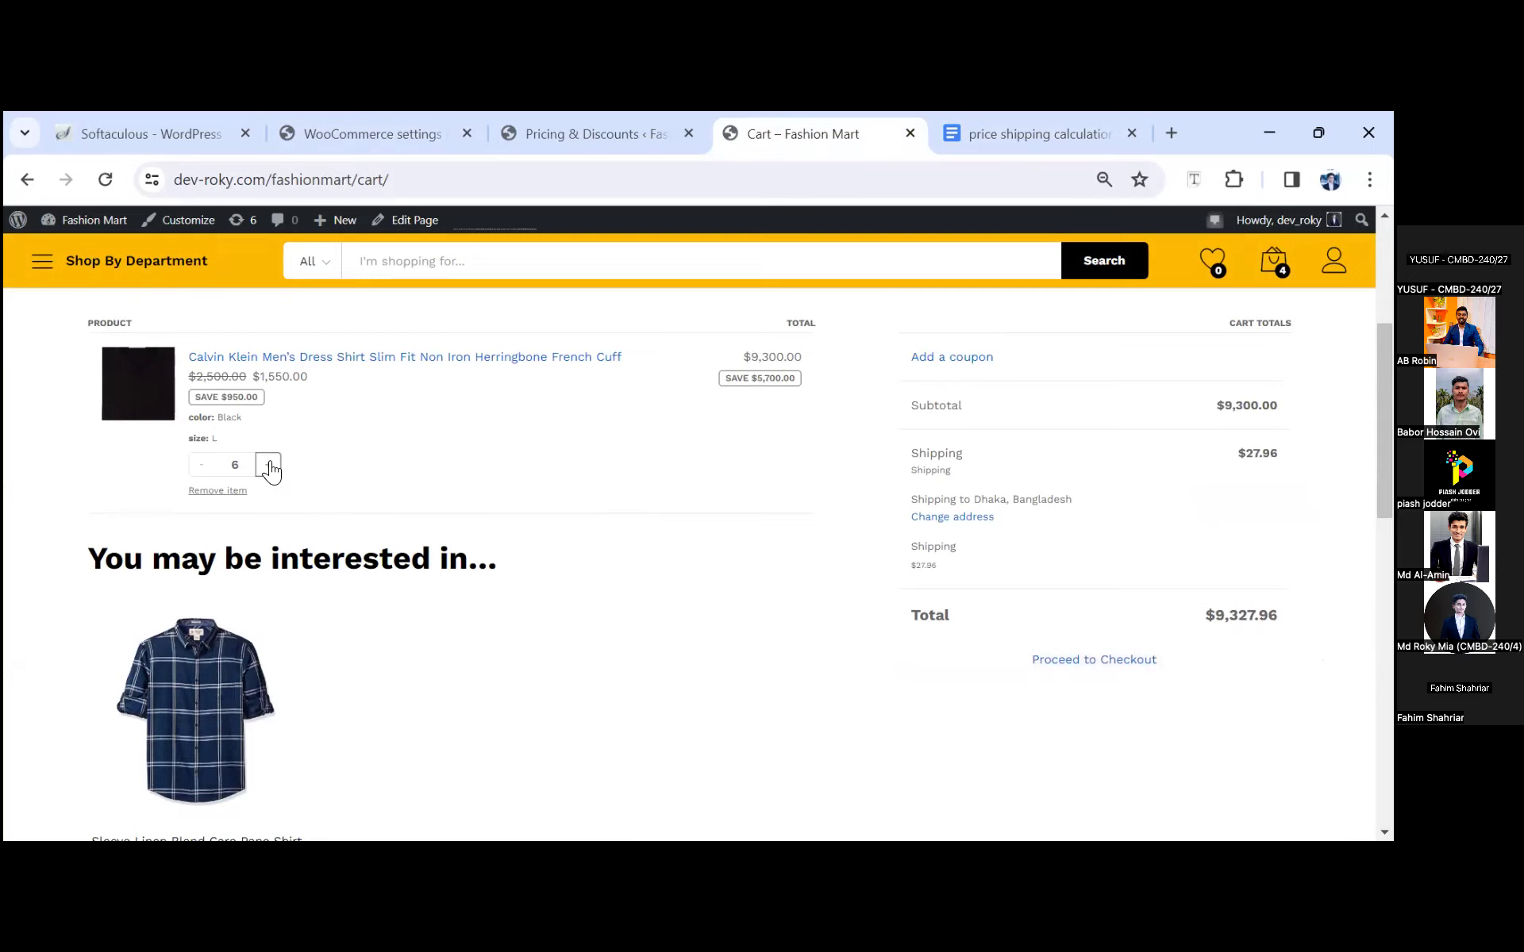
pyautogui.click(269, 466)
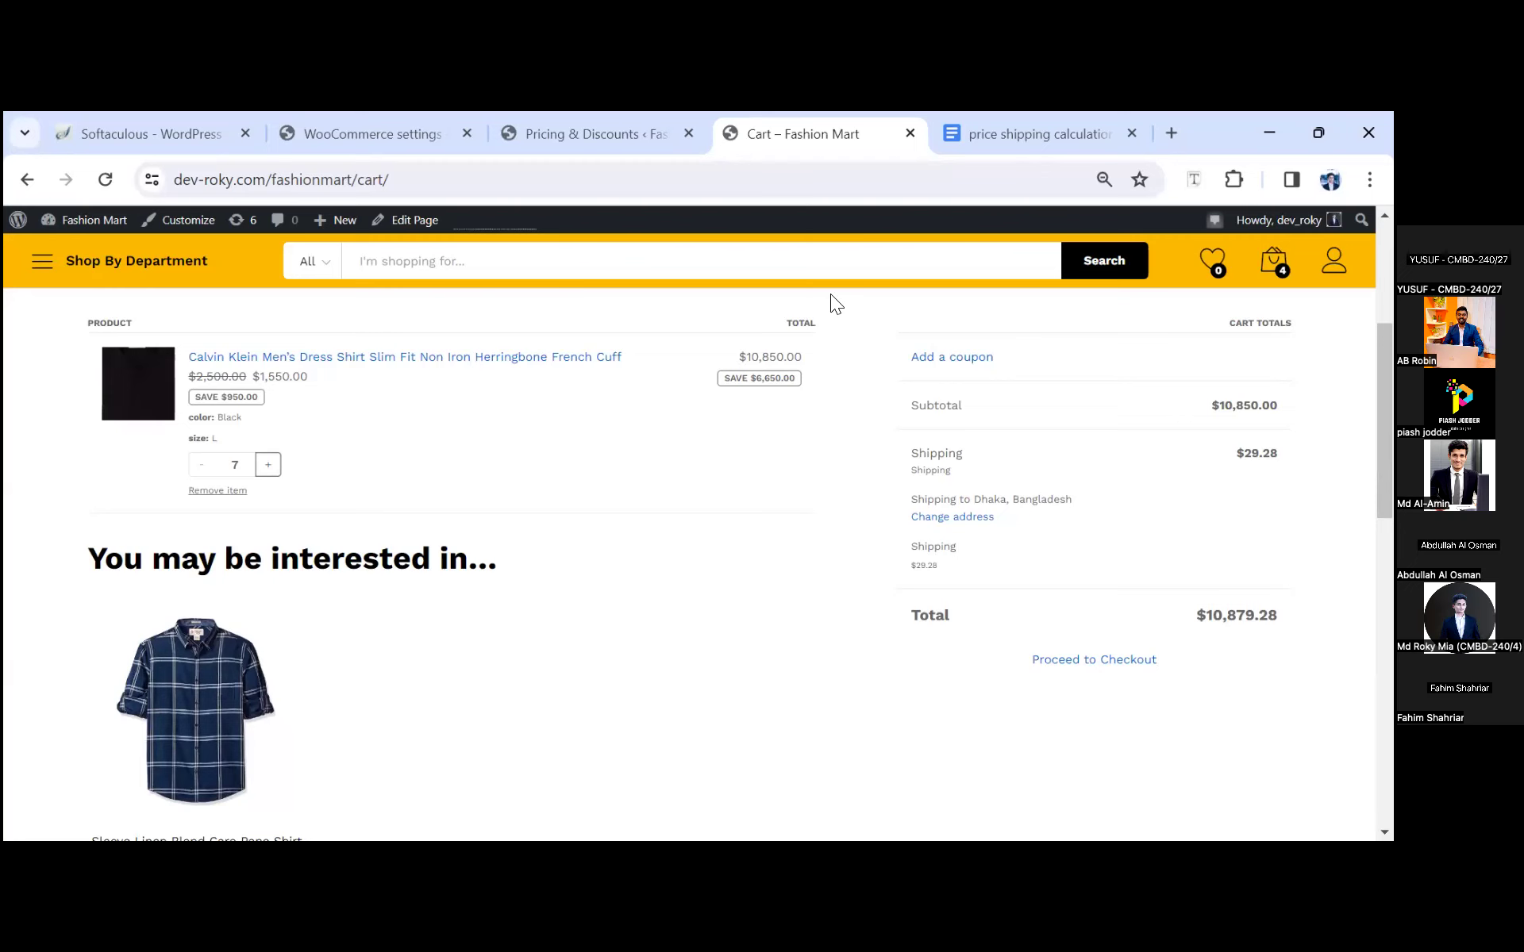
# Step: Return to the WooCommerce shipping settings and delete the 20.04 and 1.32 costs from the quantity 4 or more row
pyautogui.click(375, 120)
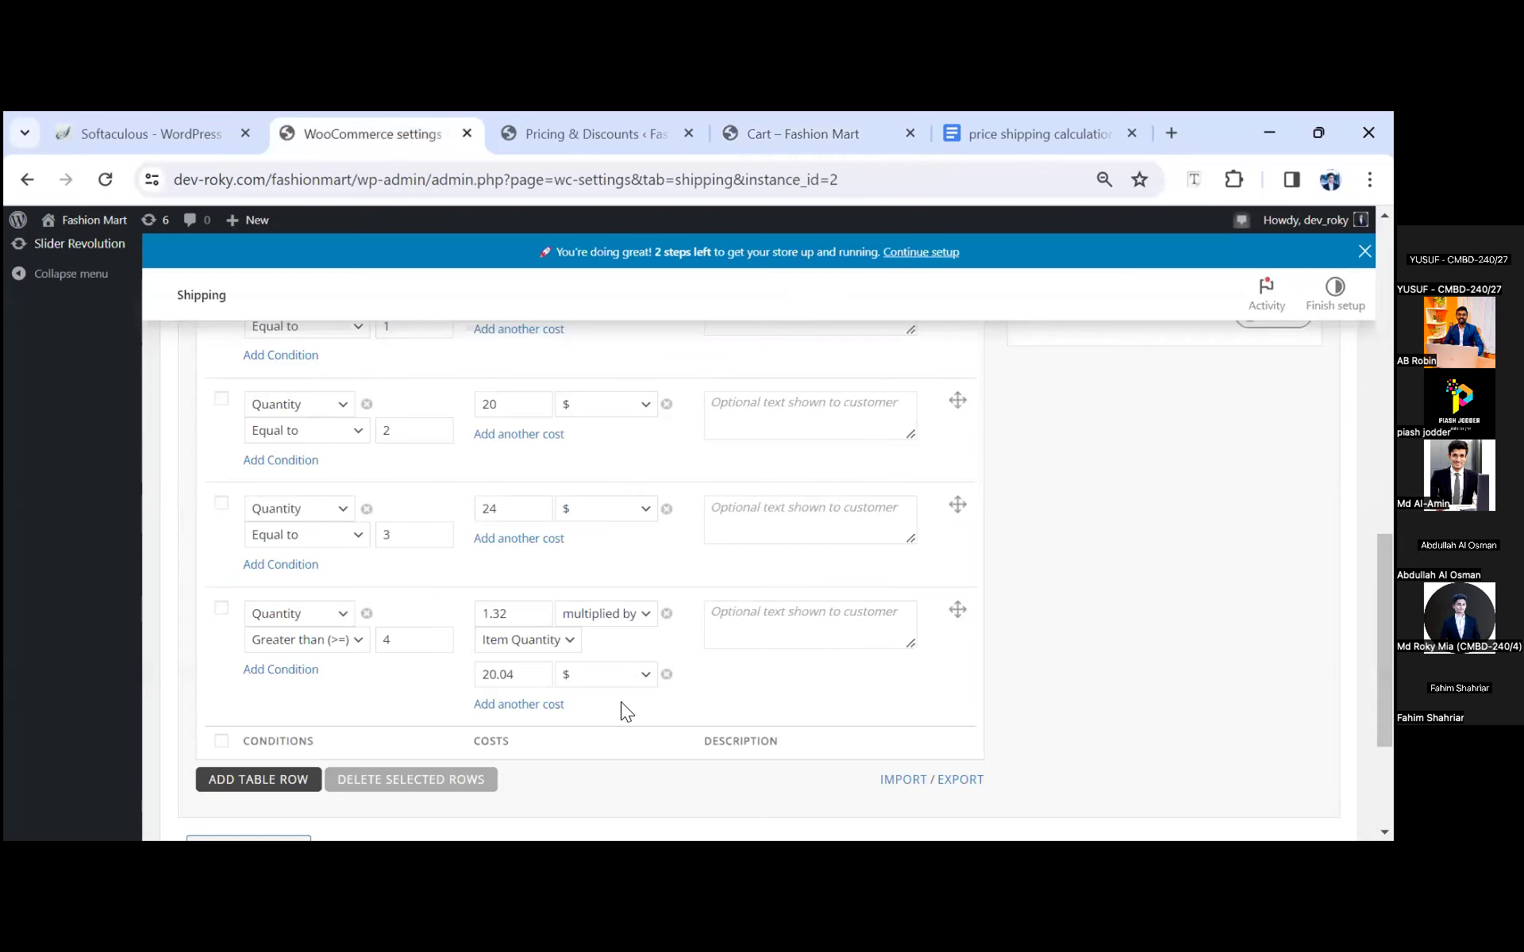
pyautogui.click(665, 674)
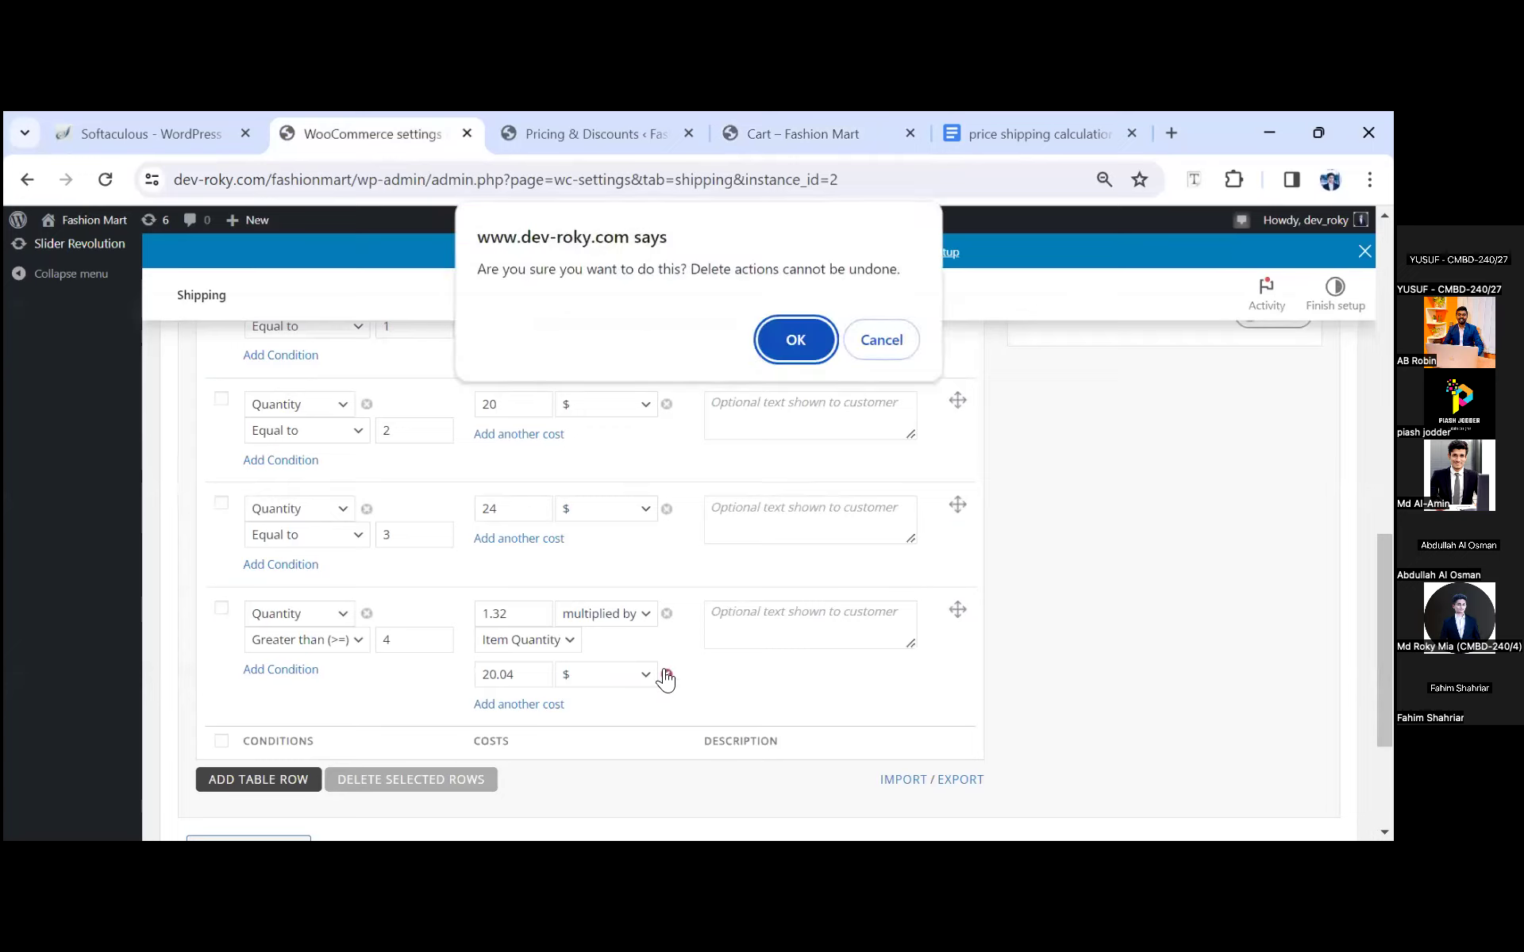
pyautogui.click(794, 339)
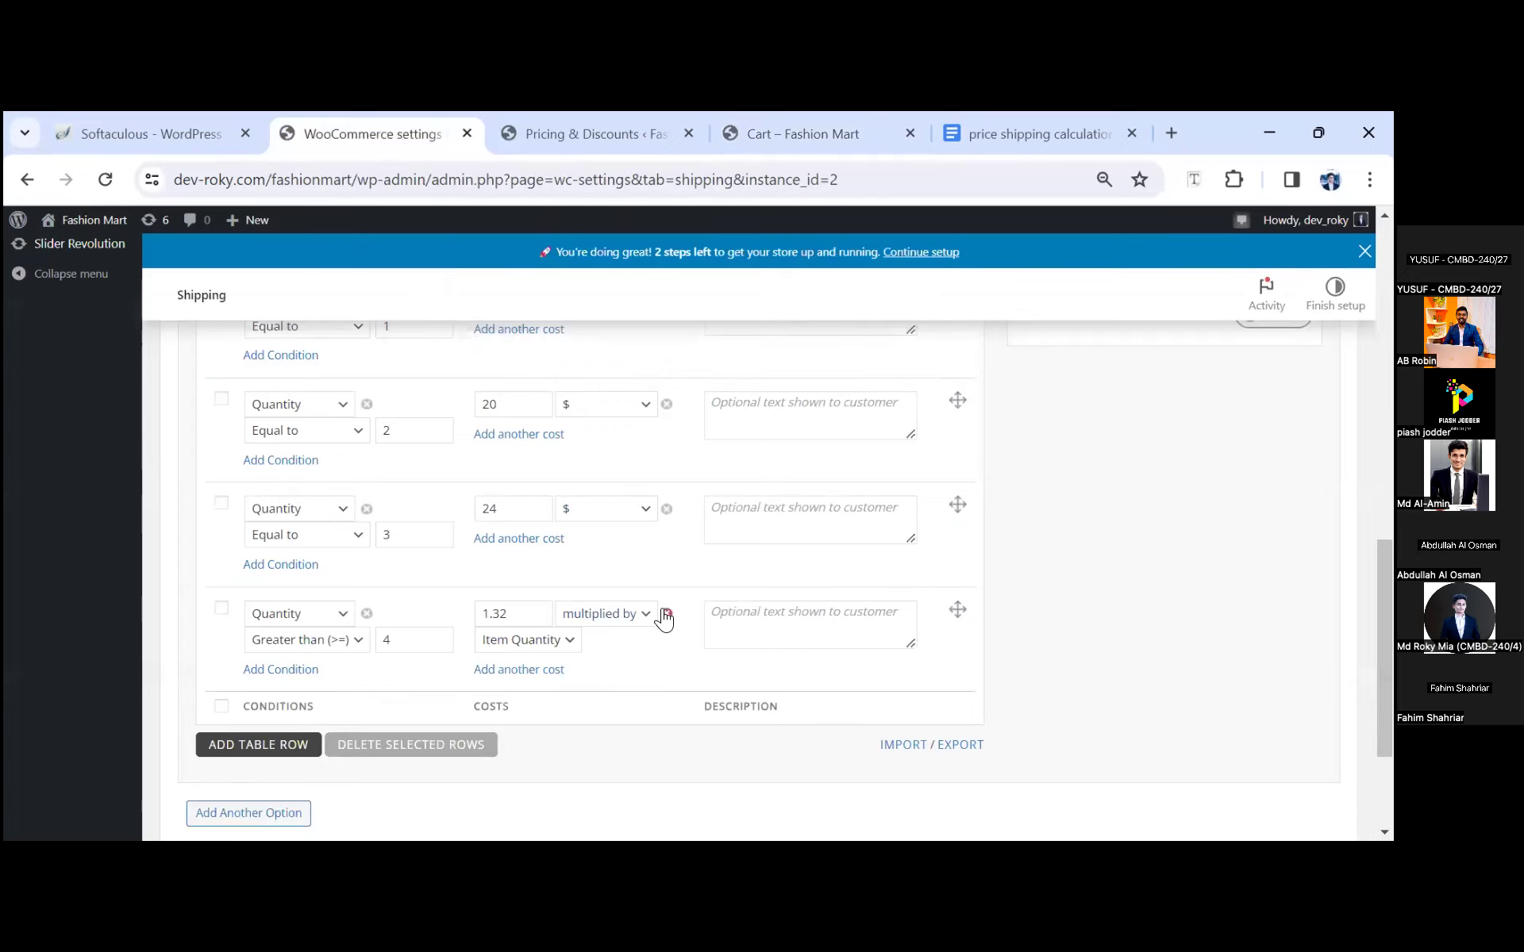
pyautogui.click(666, 614)
pyautogui.click(791, 340)
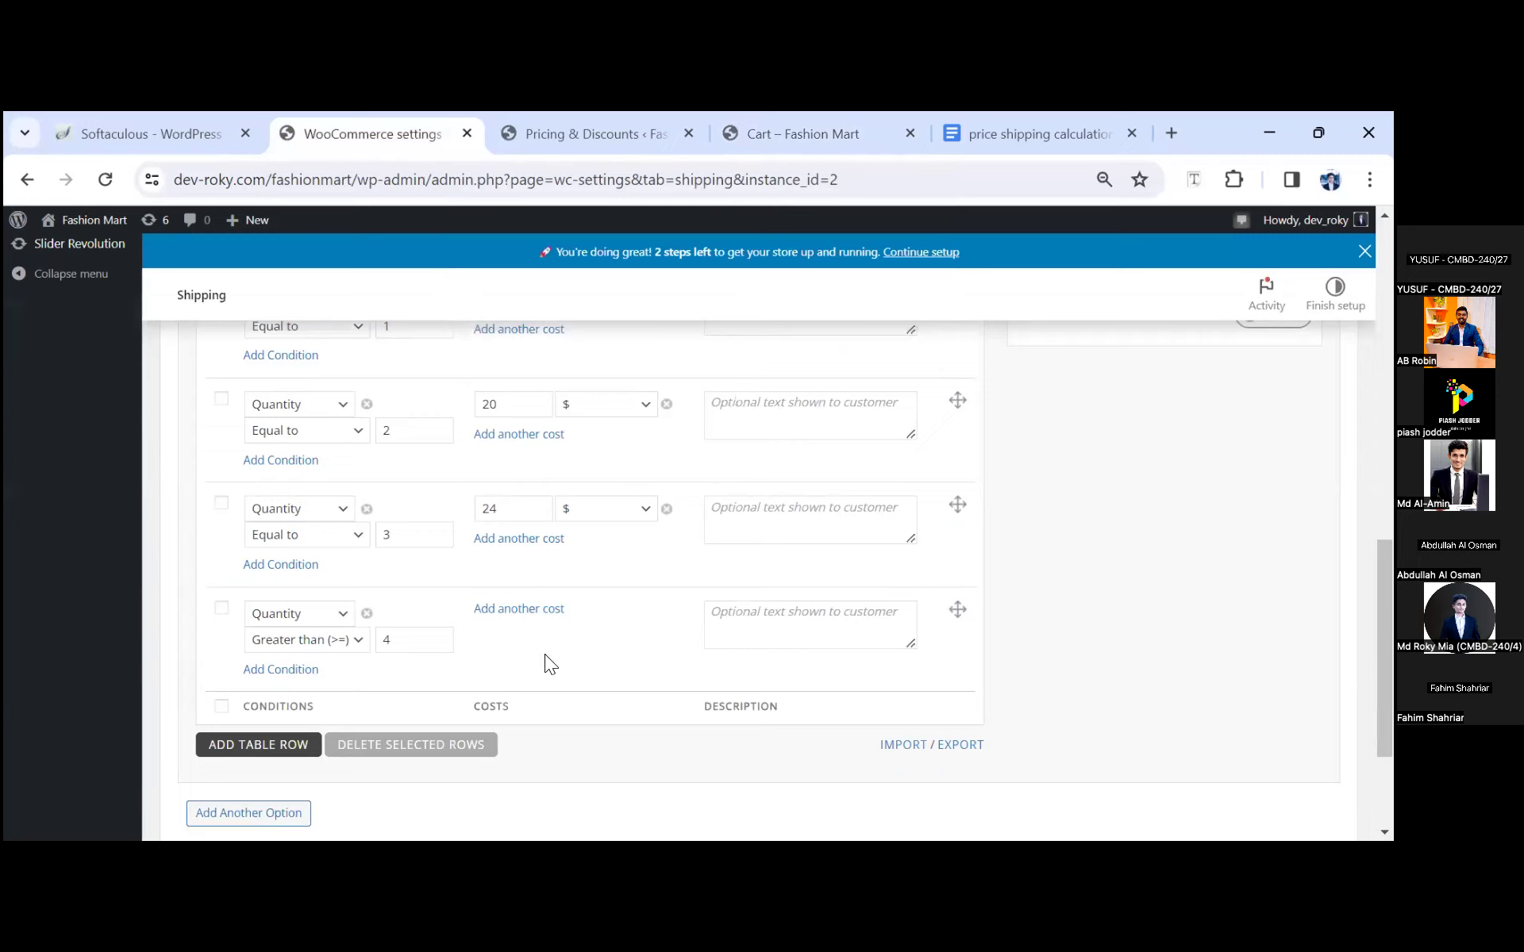
# Step: Remove the quantity condition from the table's last row and delete that row
pyautogui.click(359, 645)
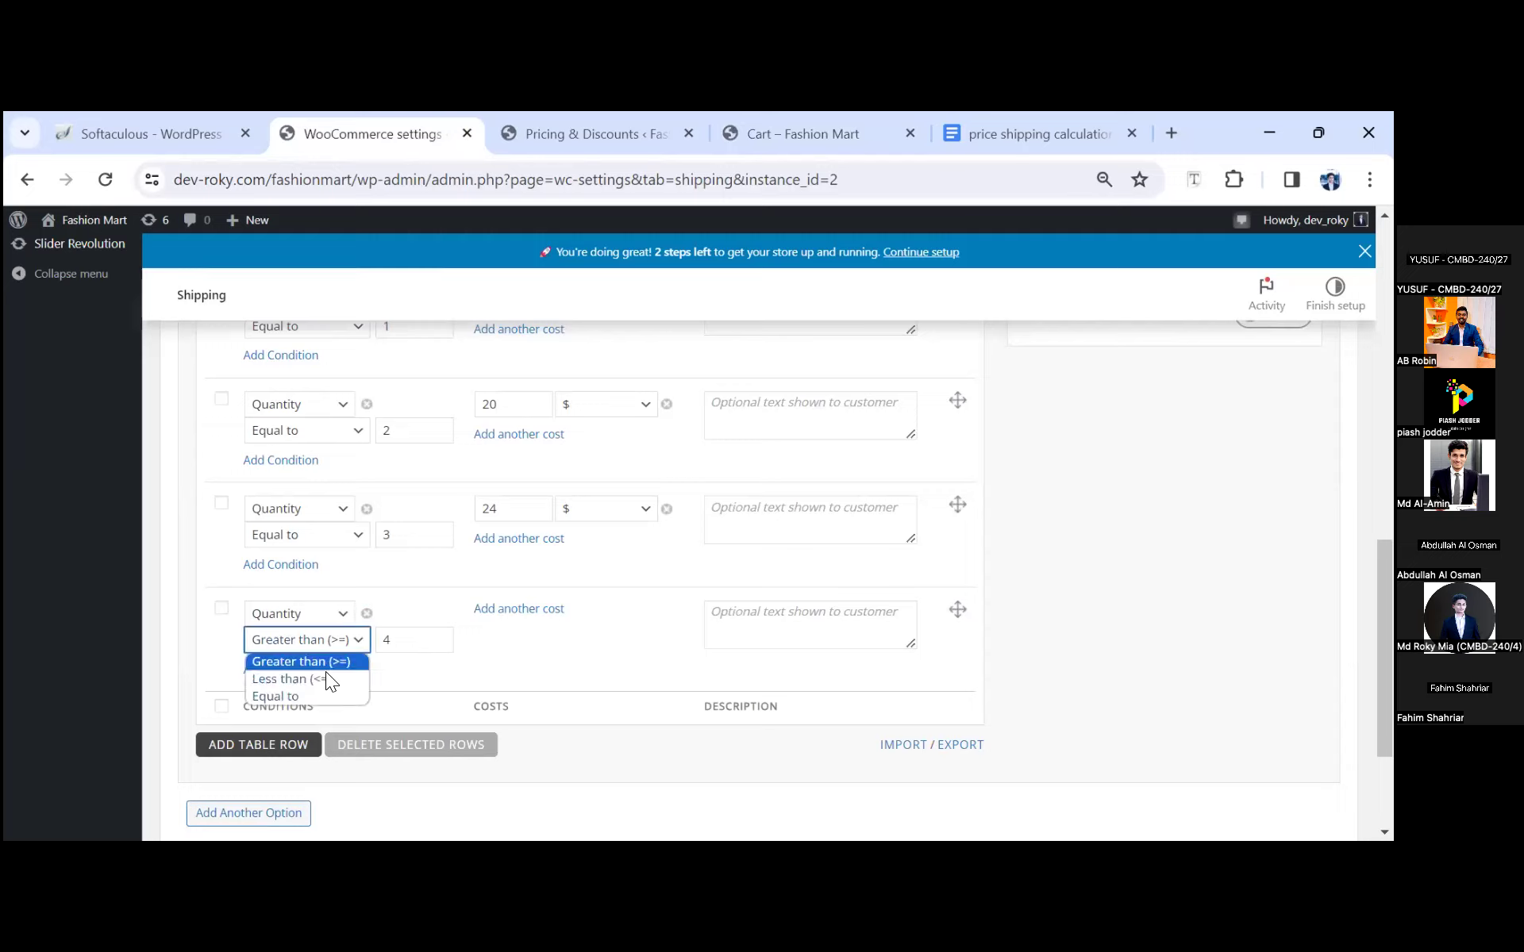
pyautogui.click(300, 697)
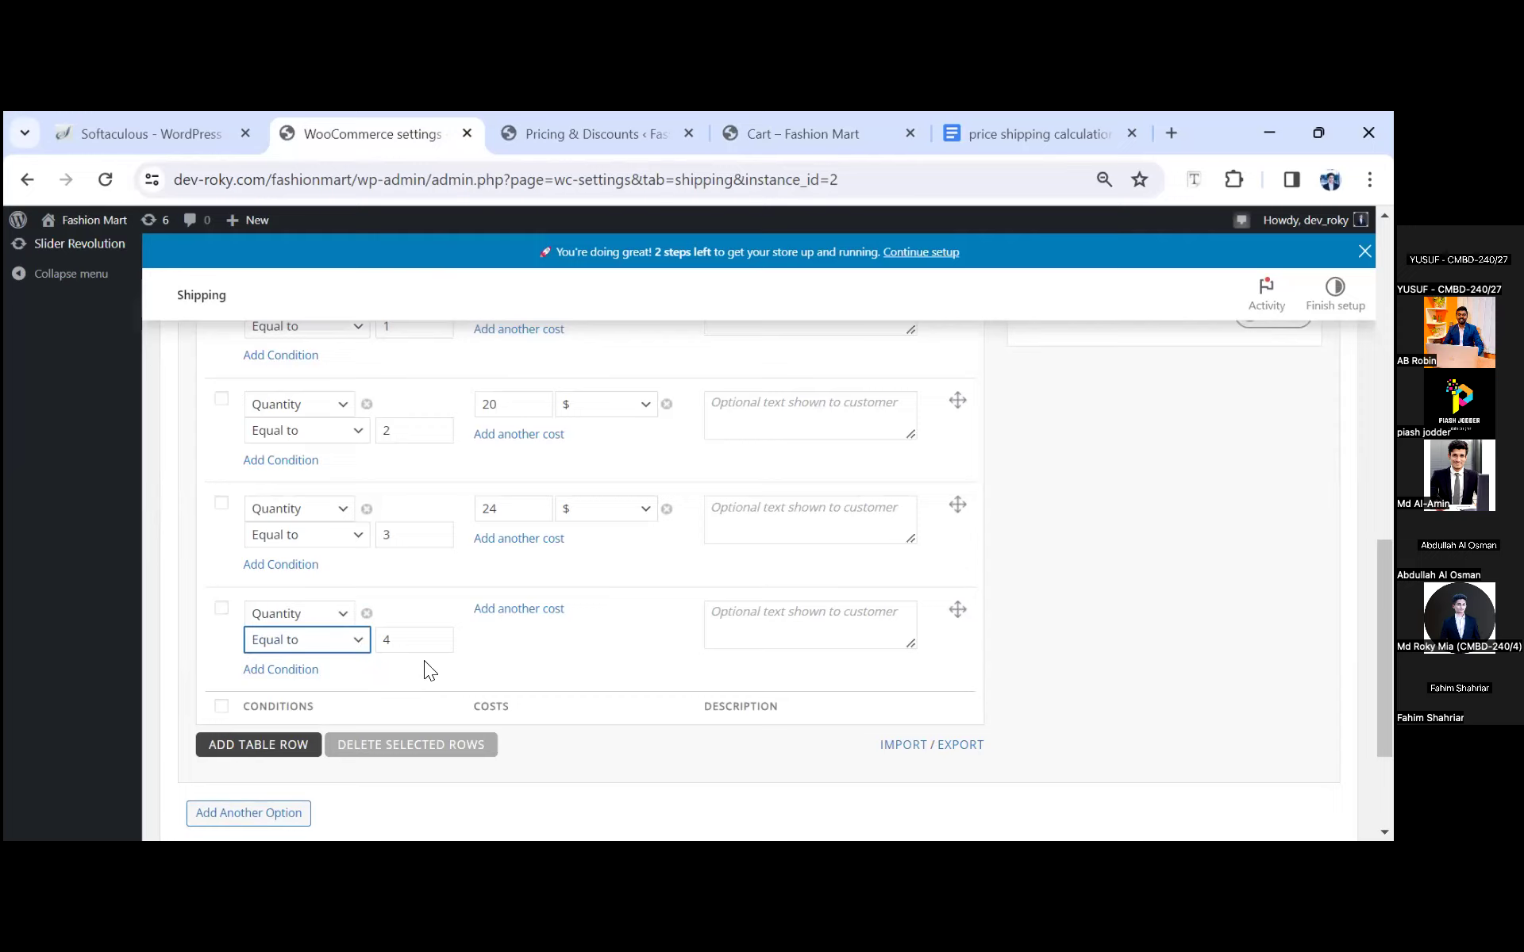
pyautogui.click(367, 613)
pyautogui.click(789, 337)
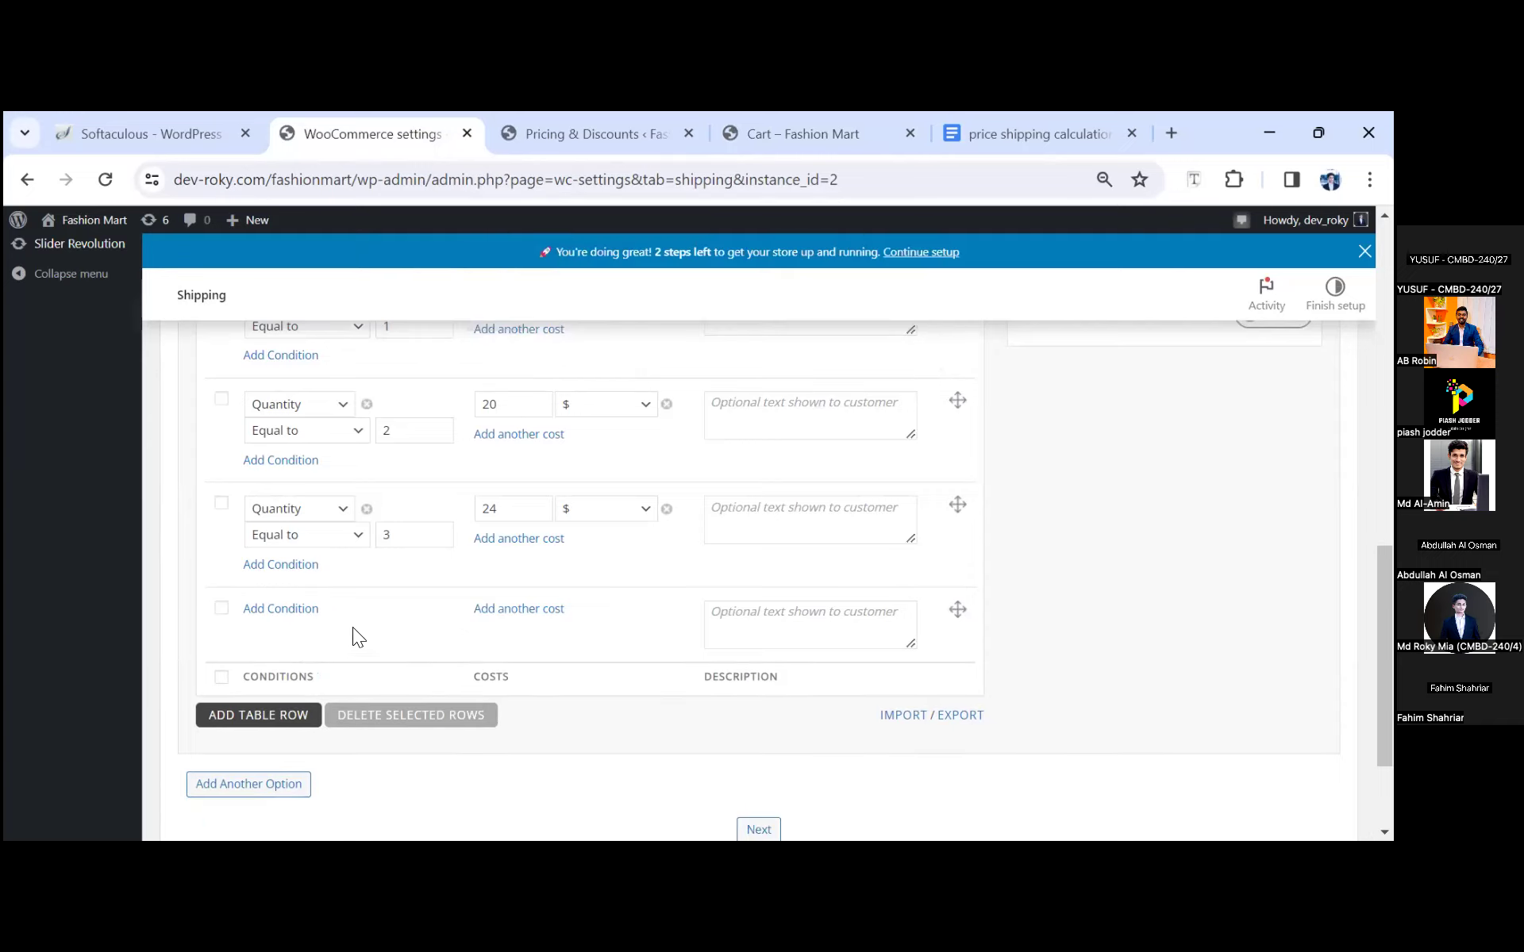
pyautogui.click(222, 610)
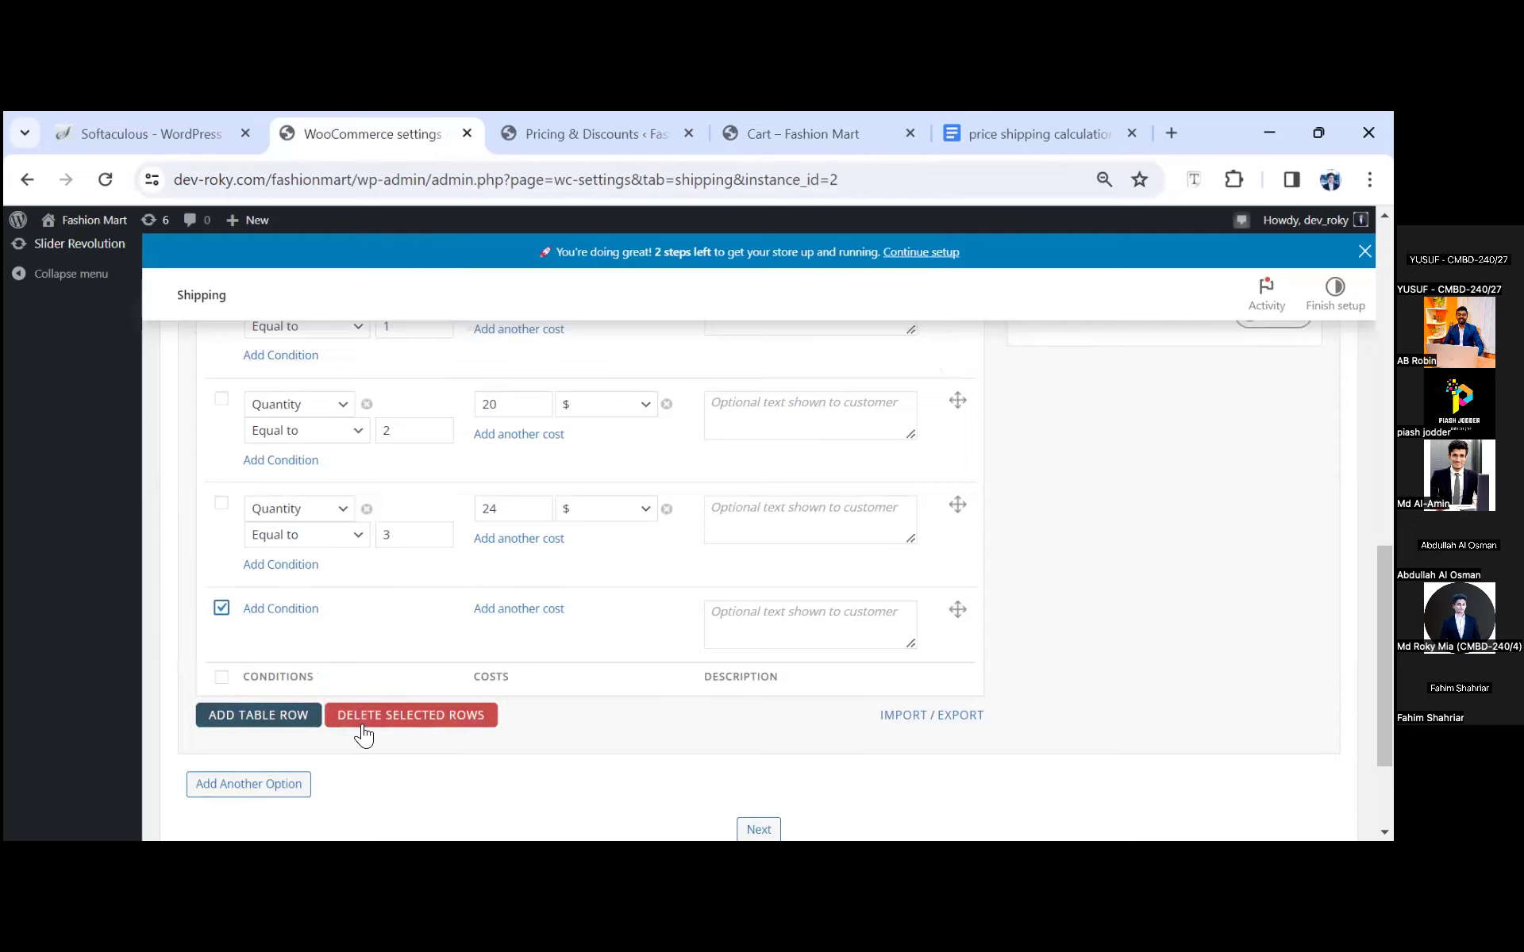
pyautogui.click(363, 717)
pyautogui.click(796, 340)
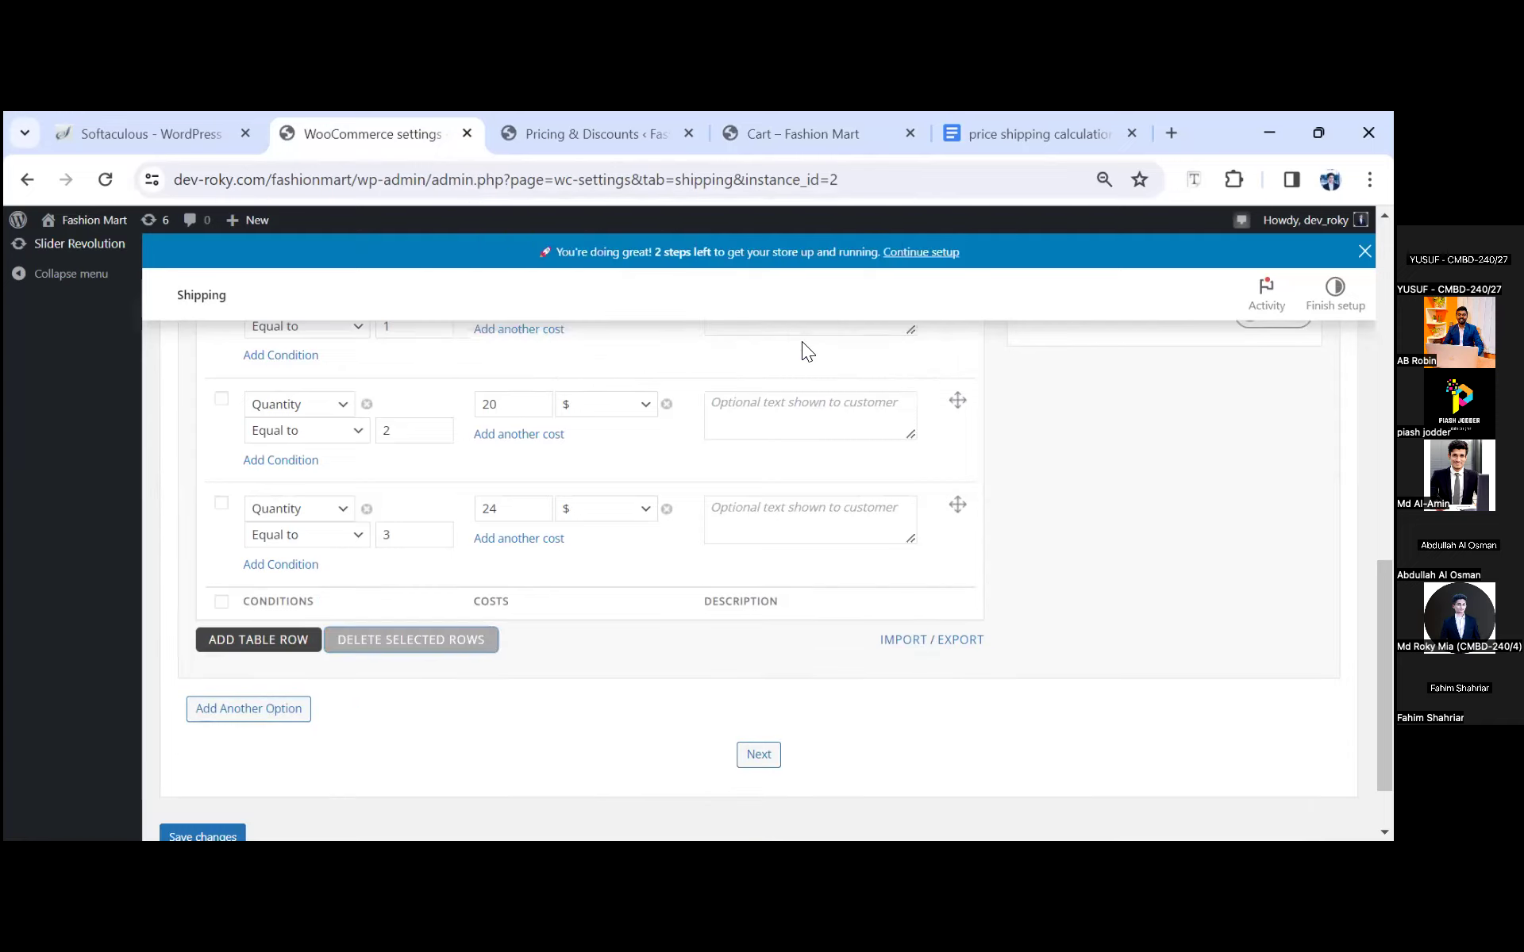
# Step: Add a table row with the condition Quantity Equal to 4 and a fixed cost of $25.32
pyautogui.click(264, 642)
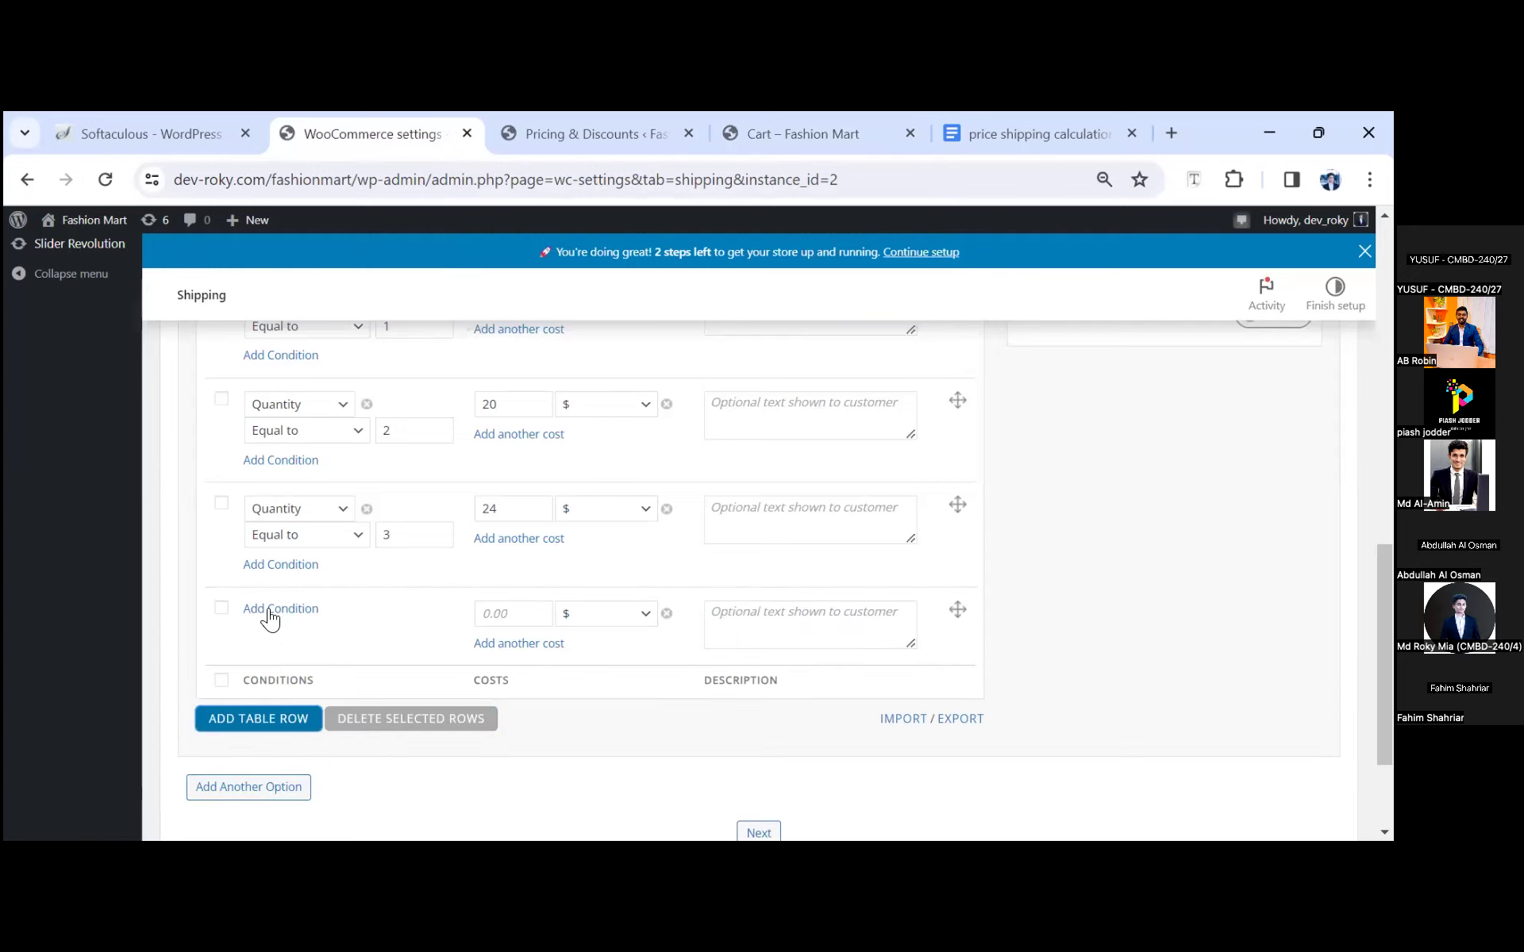
pyautogui.click(270, 617)
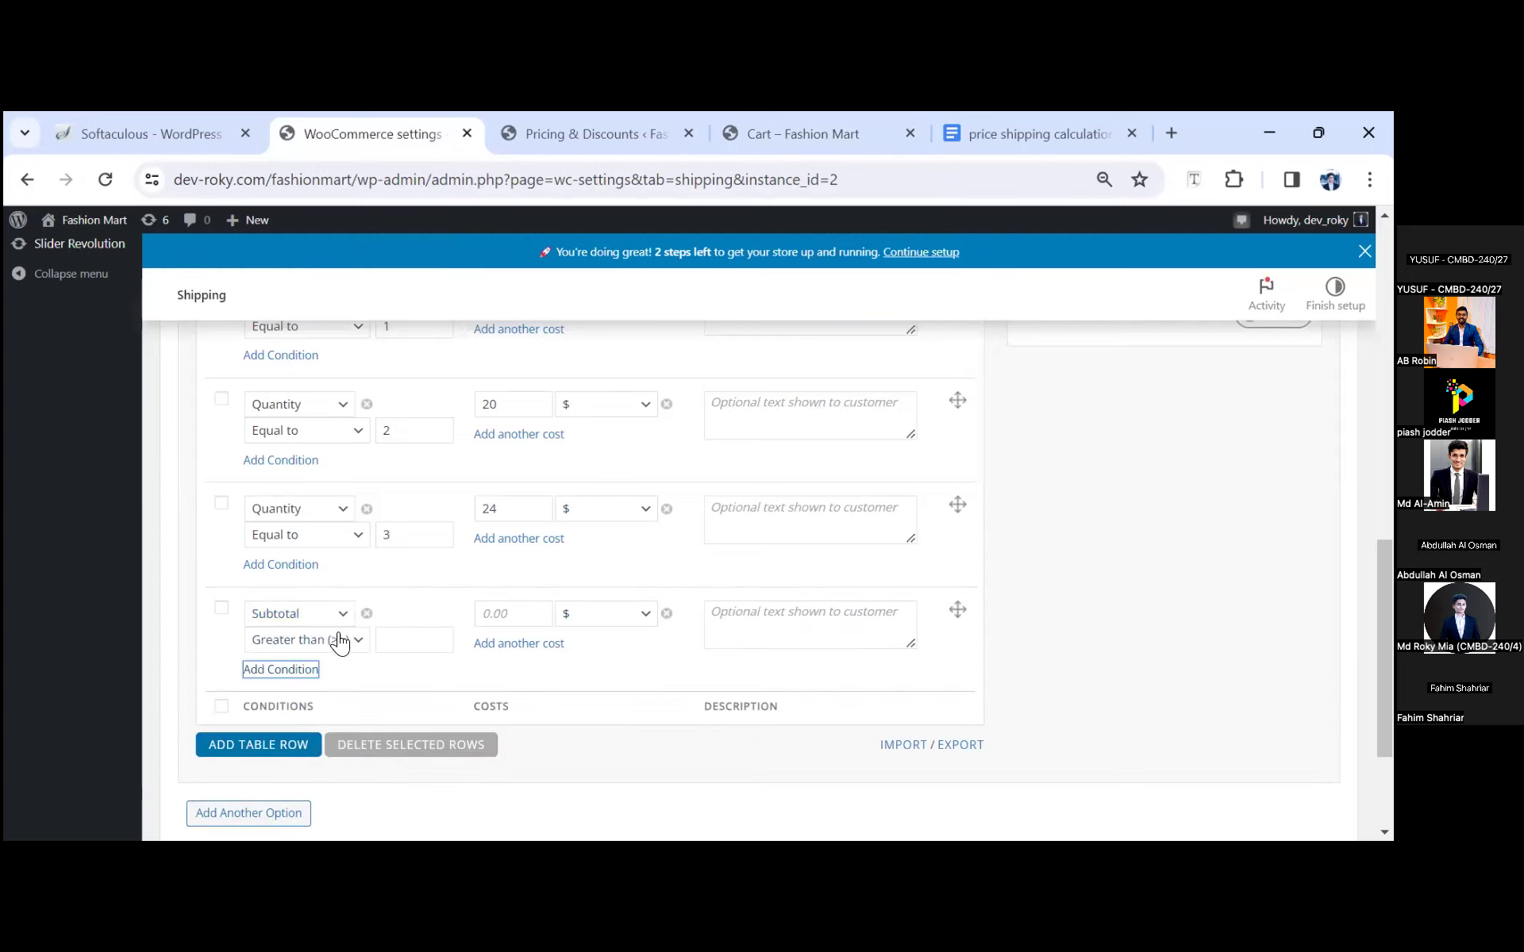
pyautogui.click(340, 615)
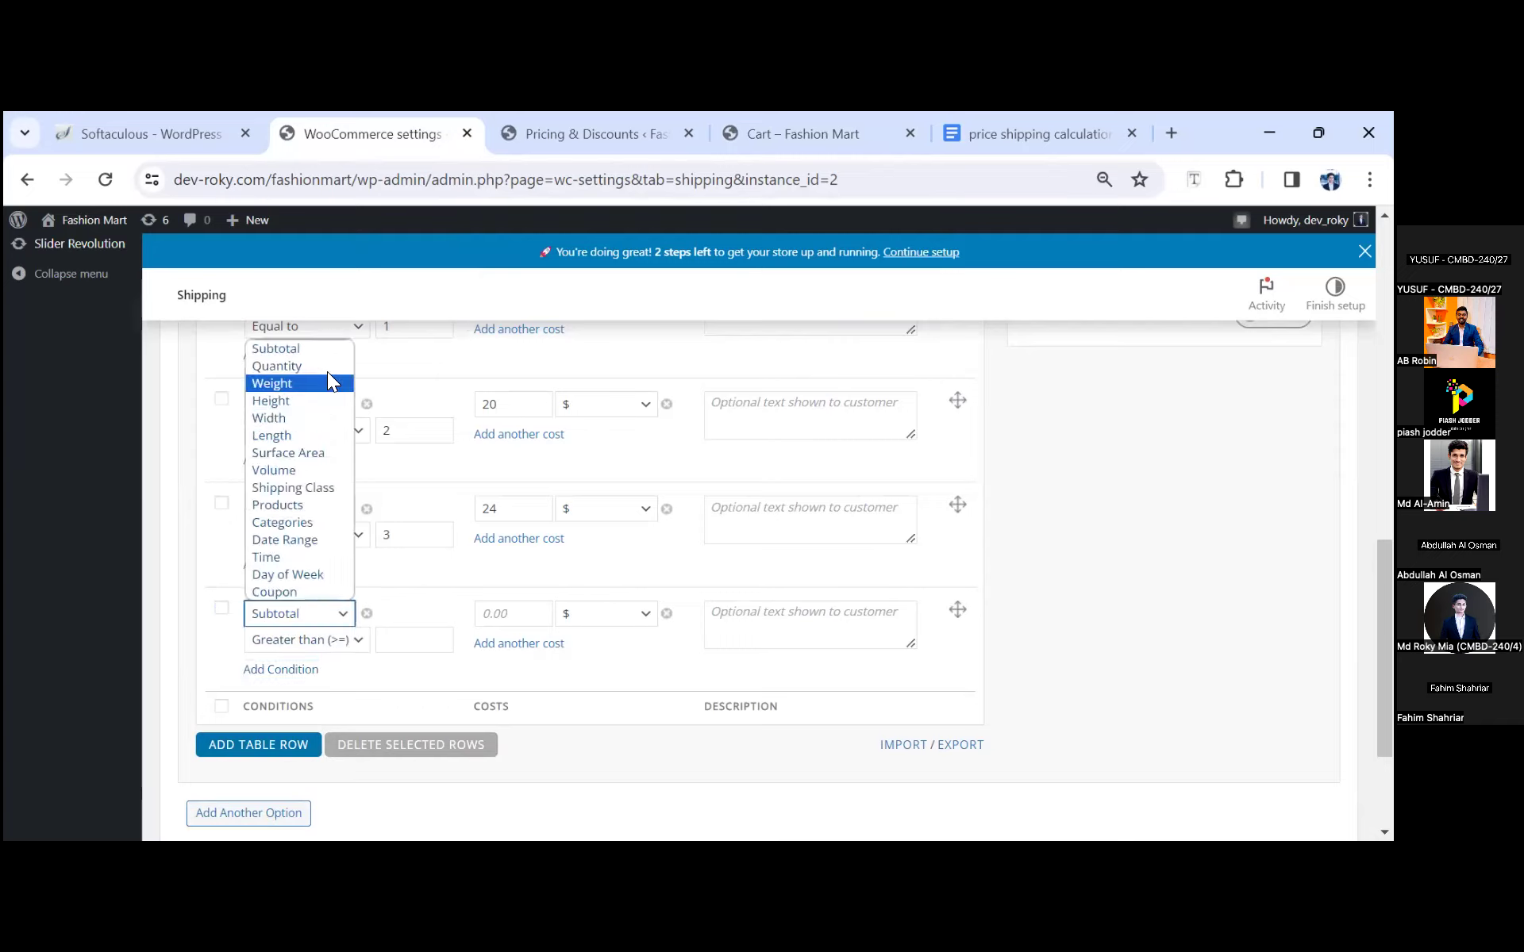
pyautogui.click(327, 368)
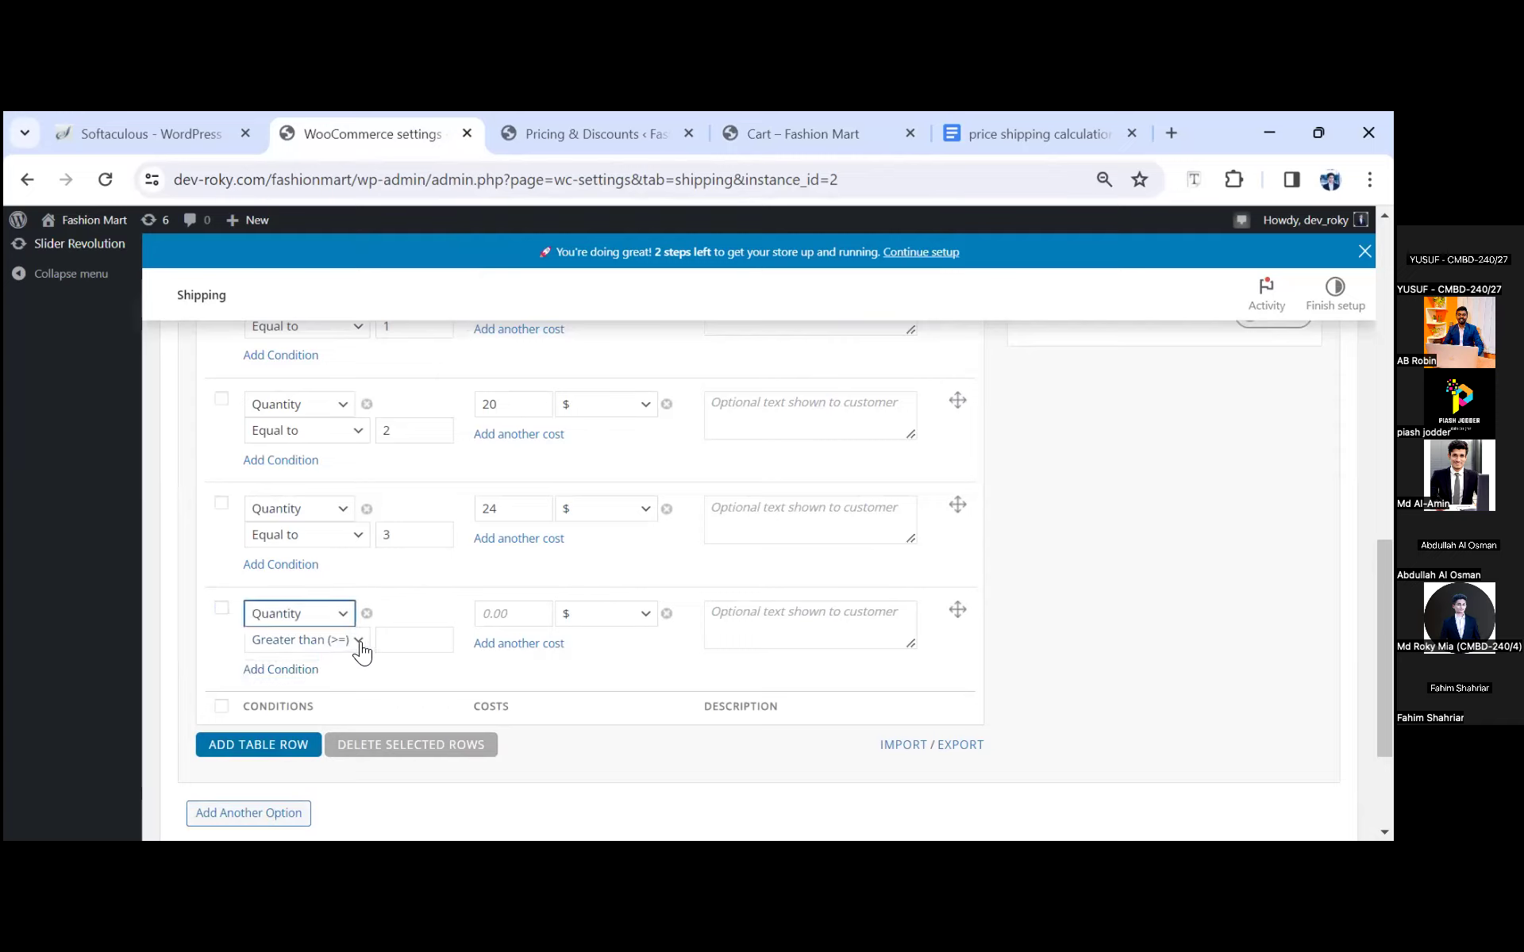
pyautogui.click(360, 645)
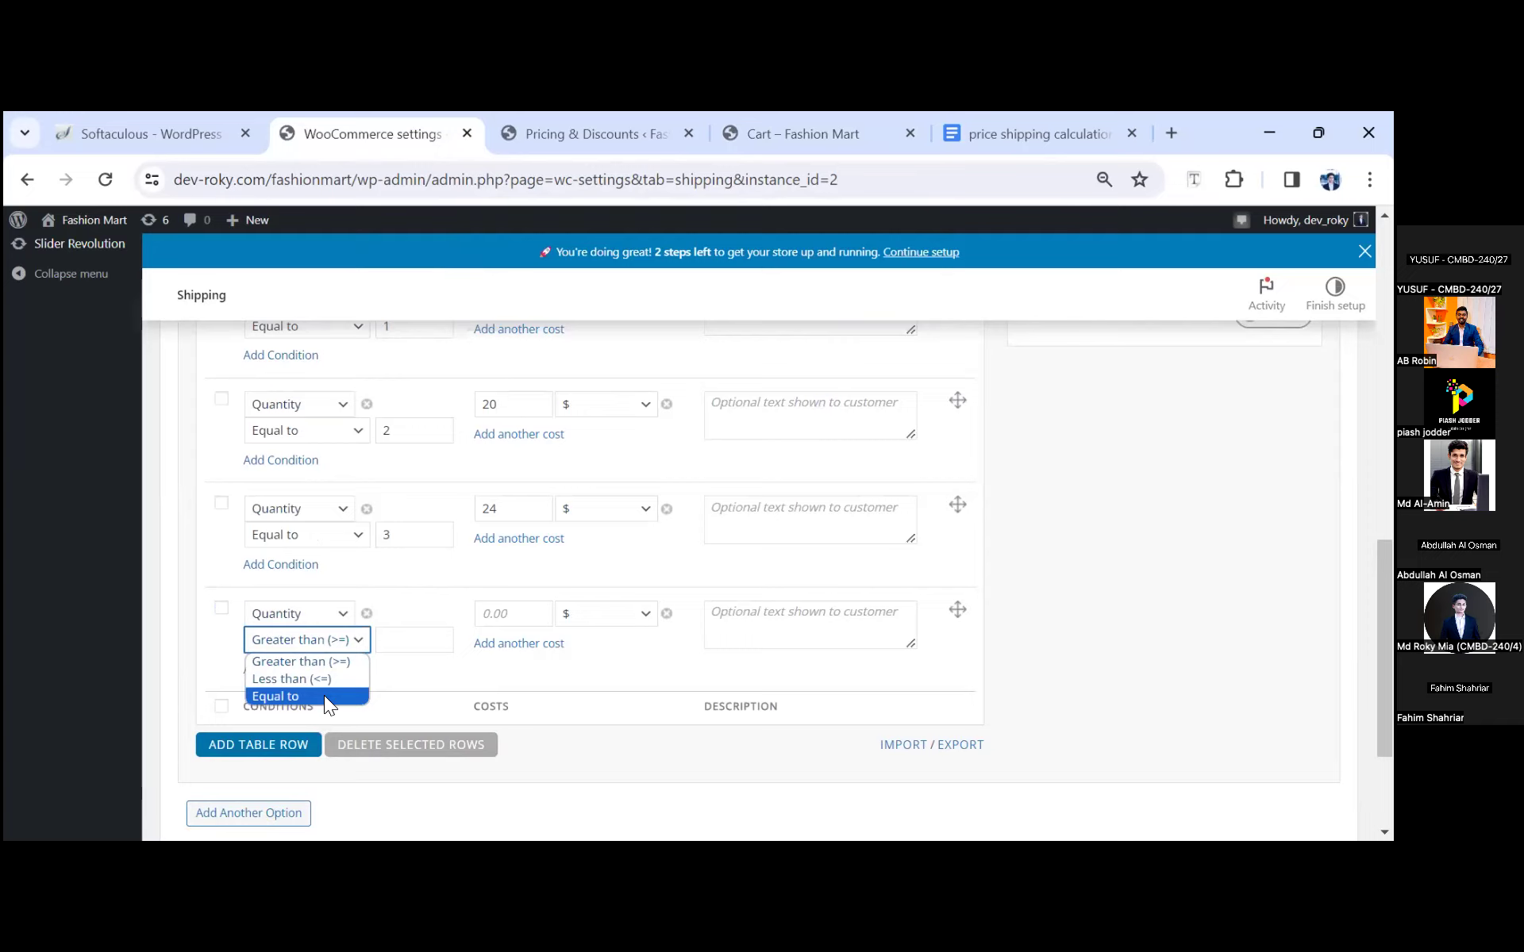
pyautogui.click(324, 695)
pyautogui.click(407, 641)
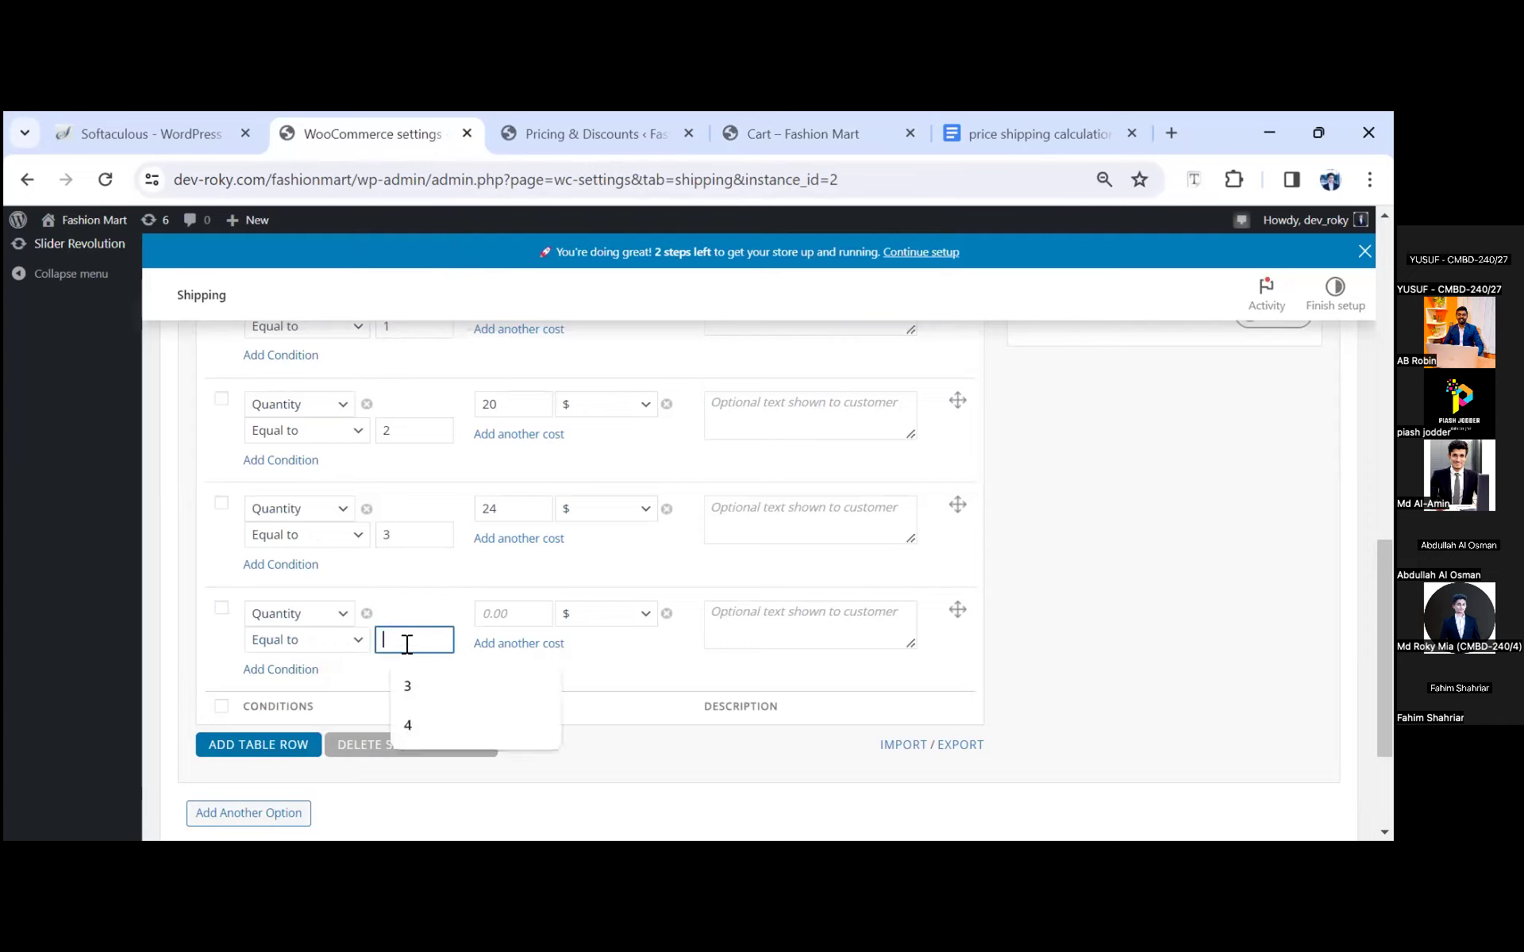
pyautogui.write('4')
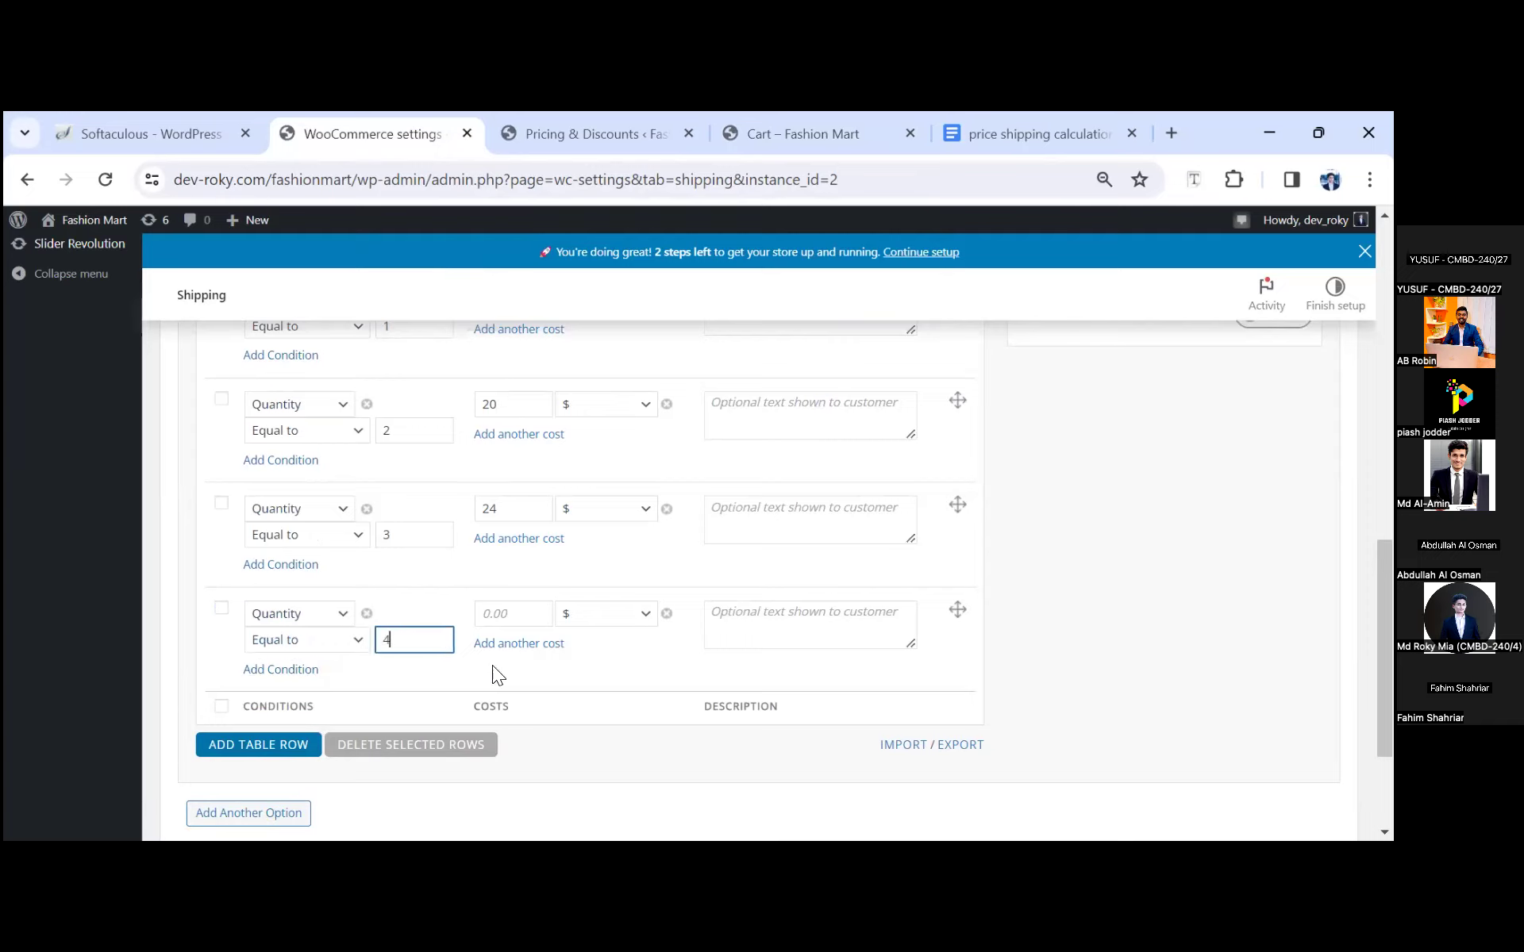
pyautogui.click(512, 616)
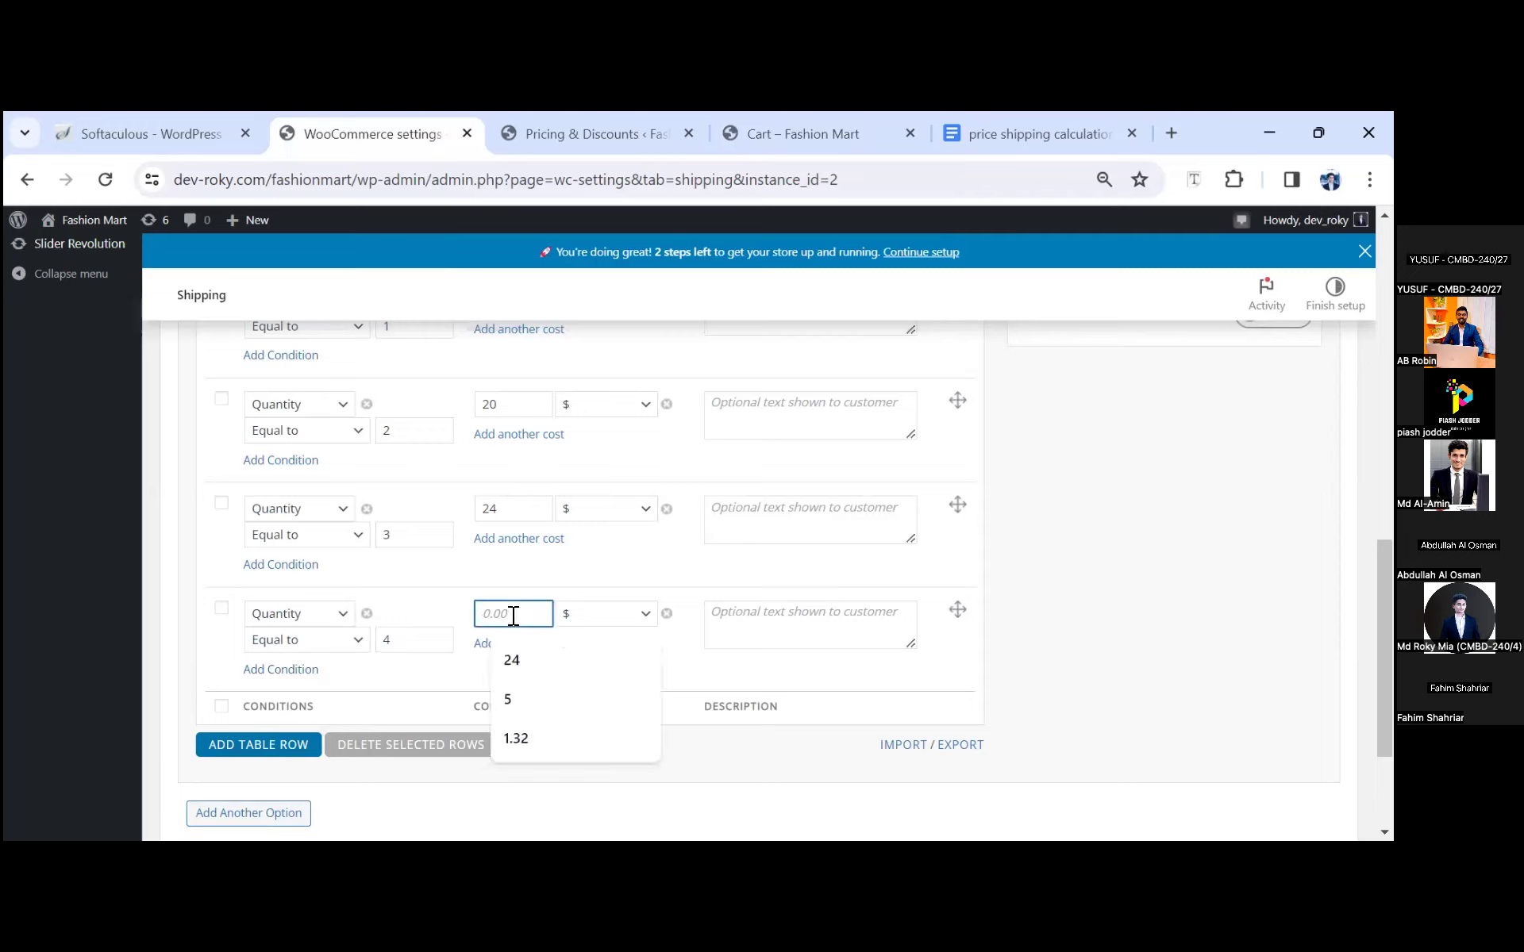
pyautogui.write('25.32')
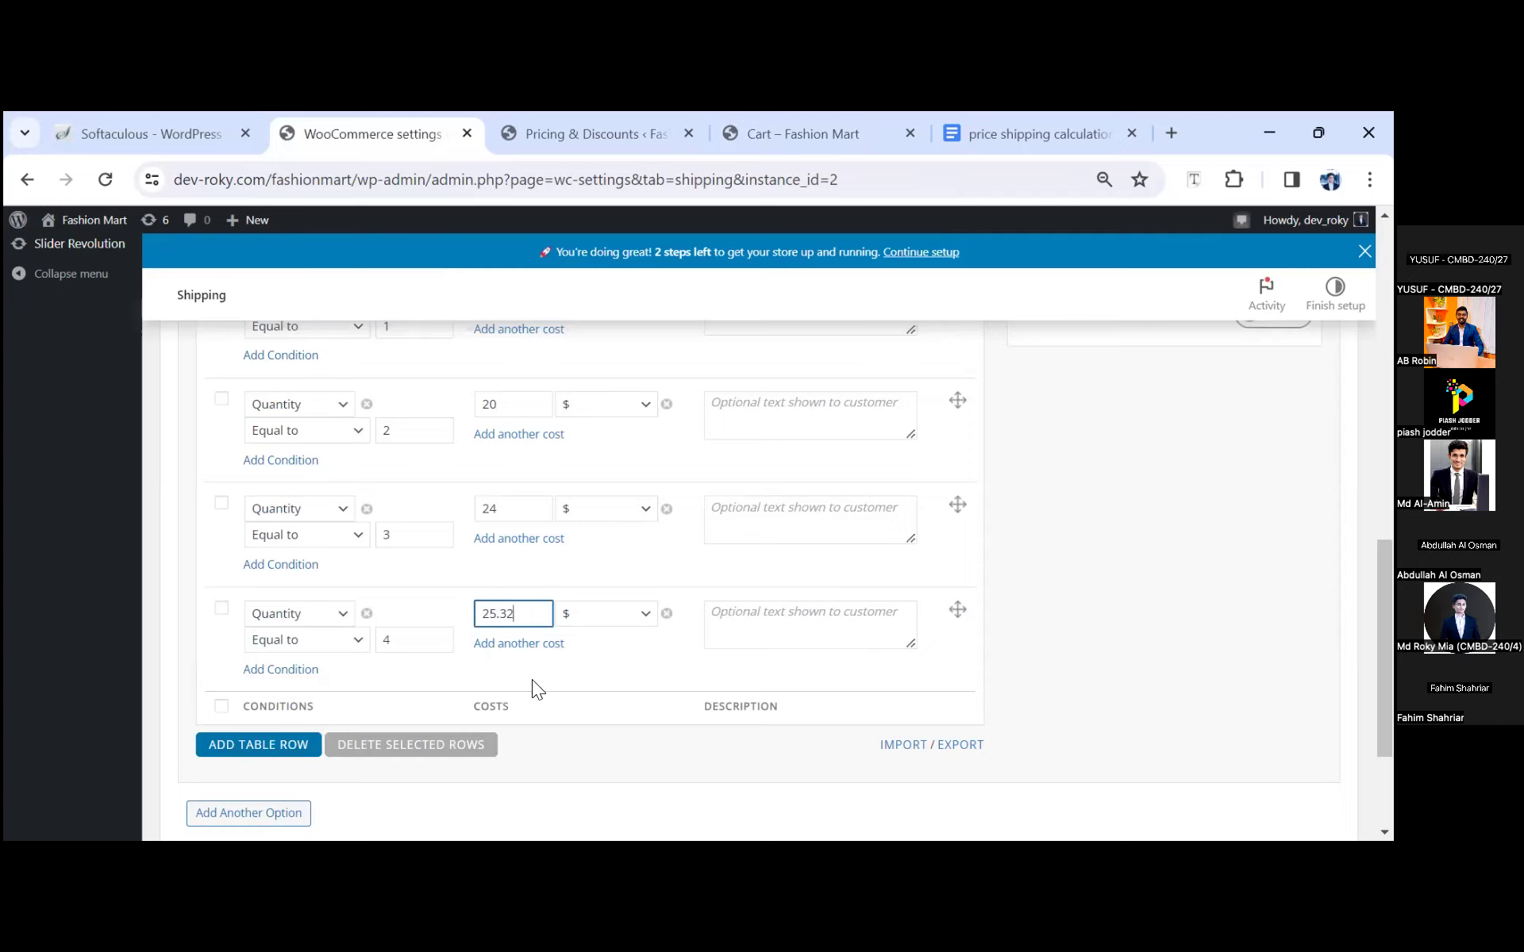
pyautogui.click(544, 648)
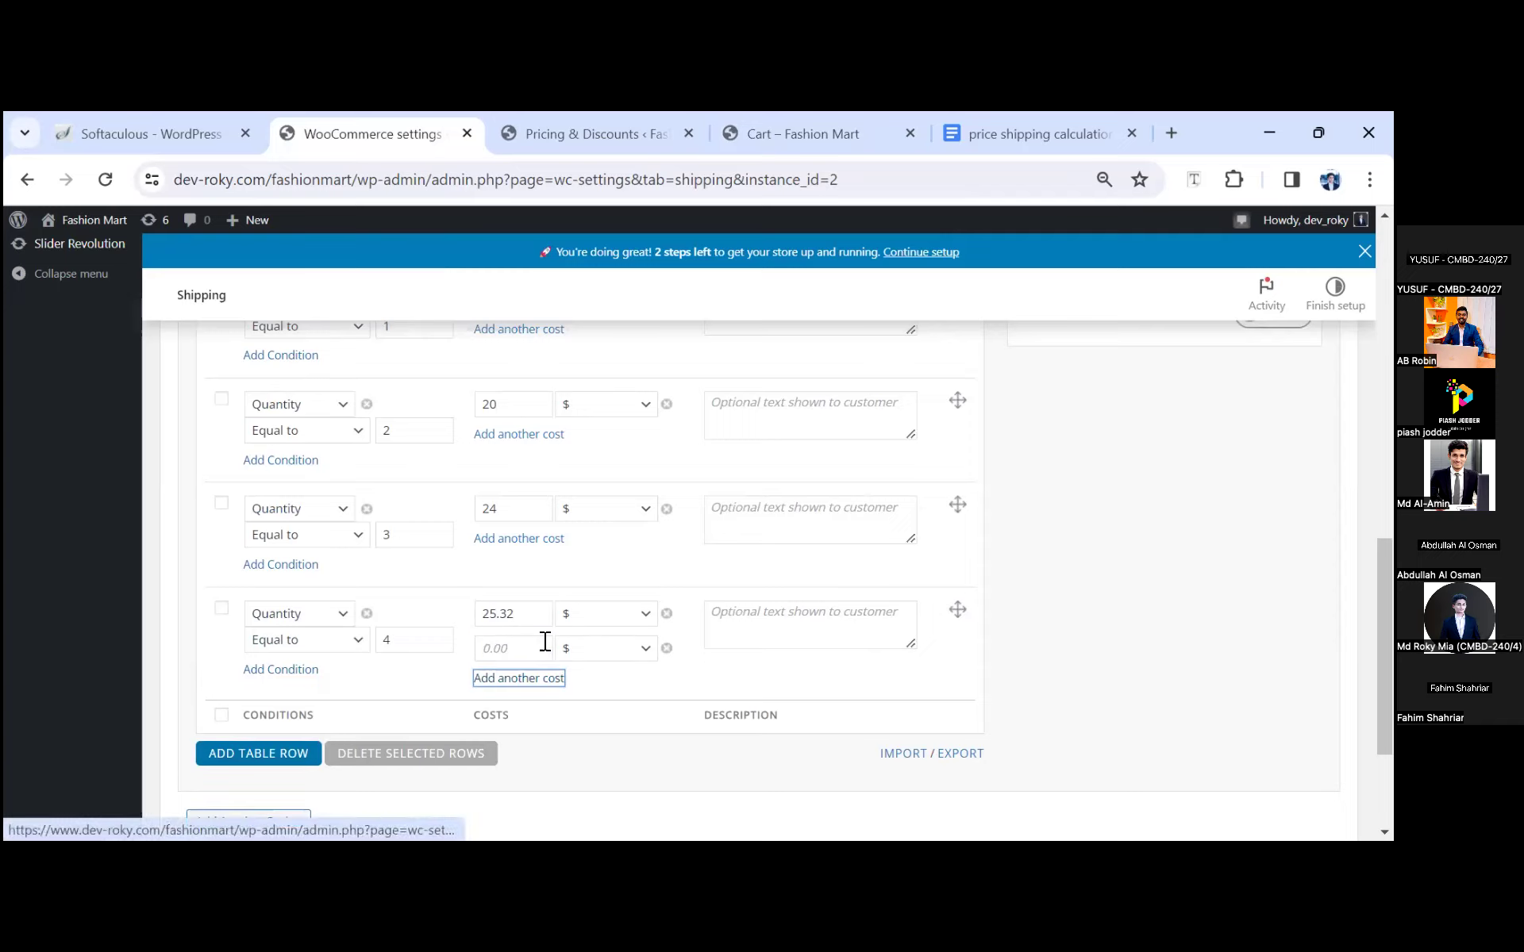
pyautogui.click(667, 649)
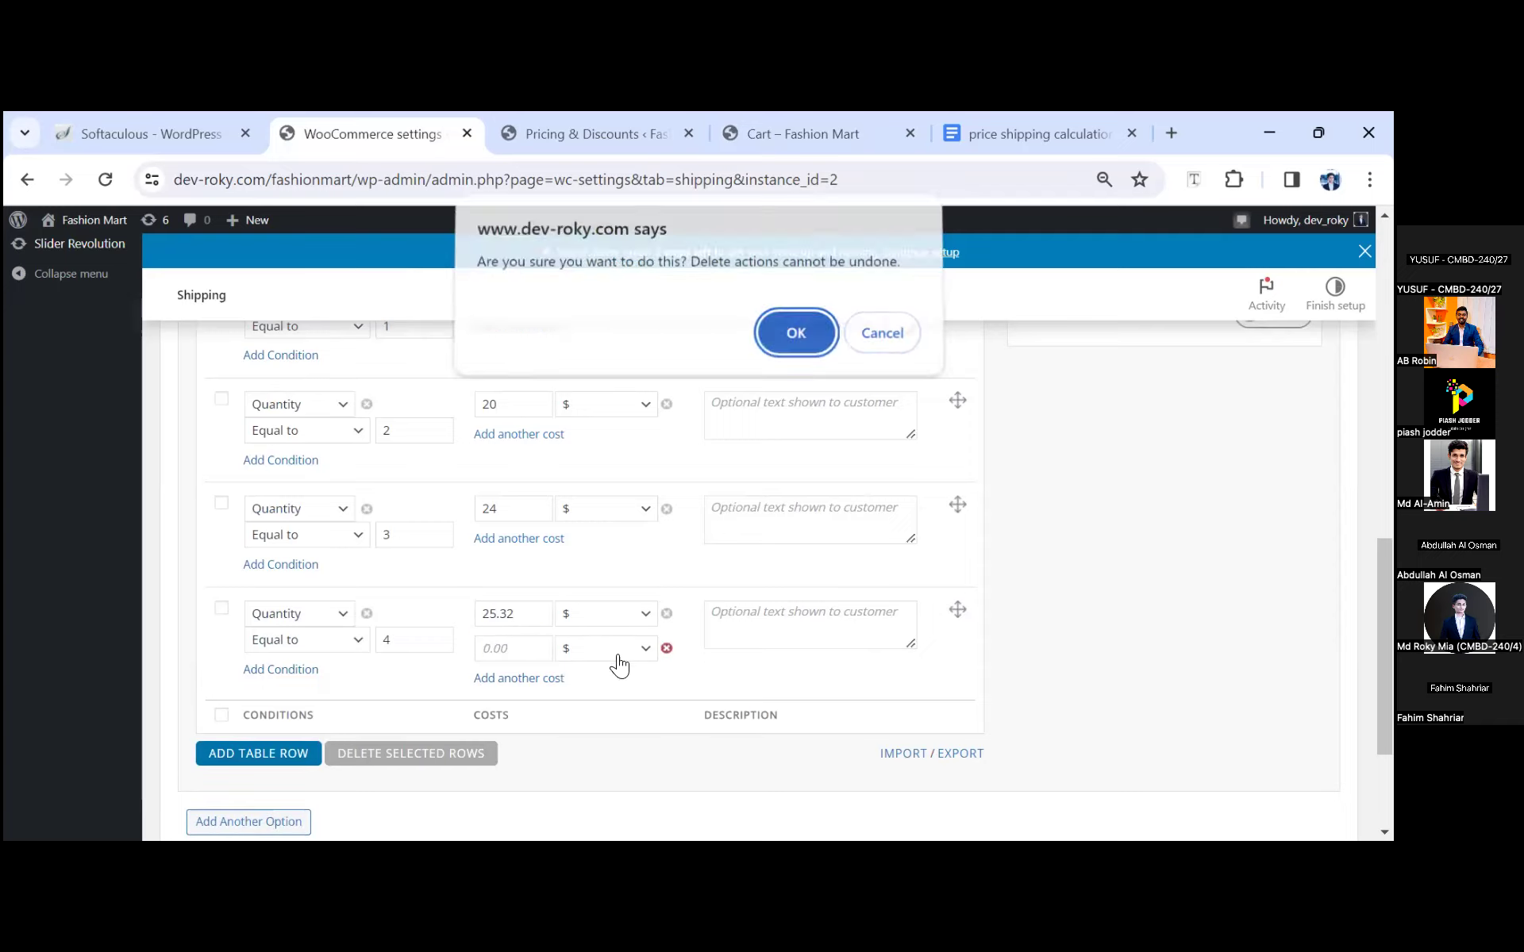
pyautogui.click(794, 341)
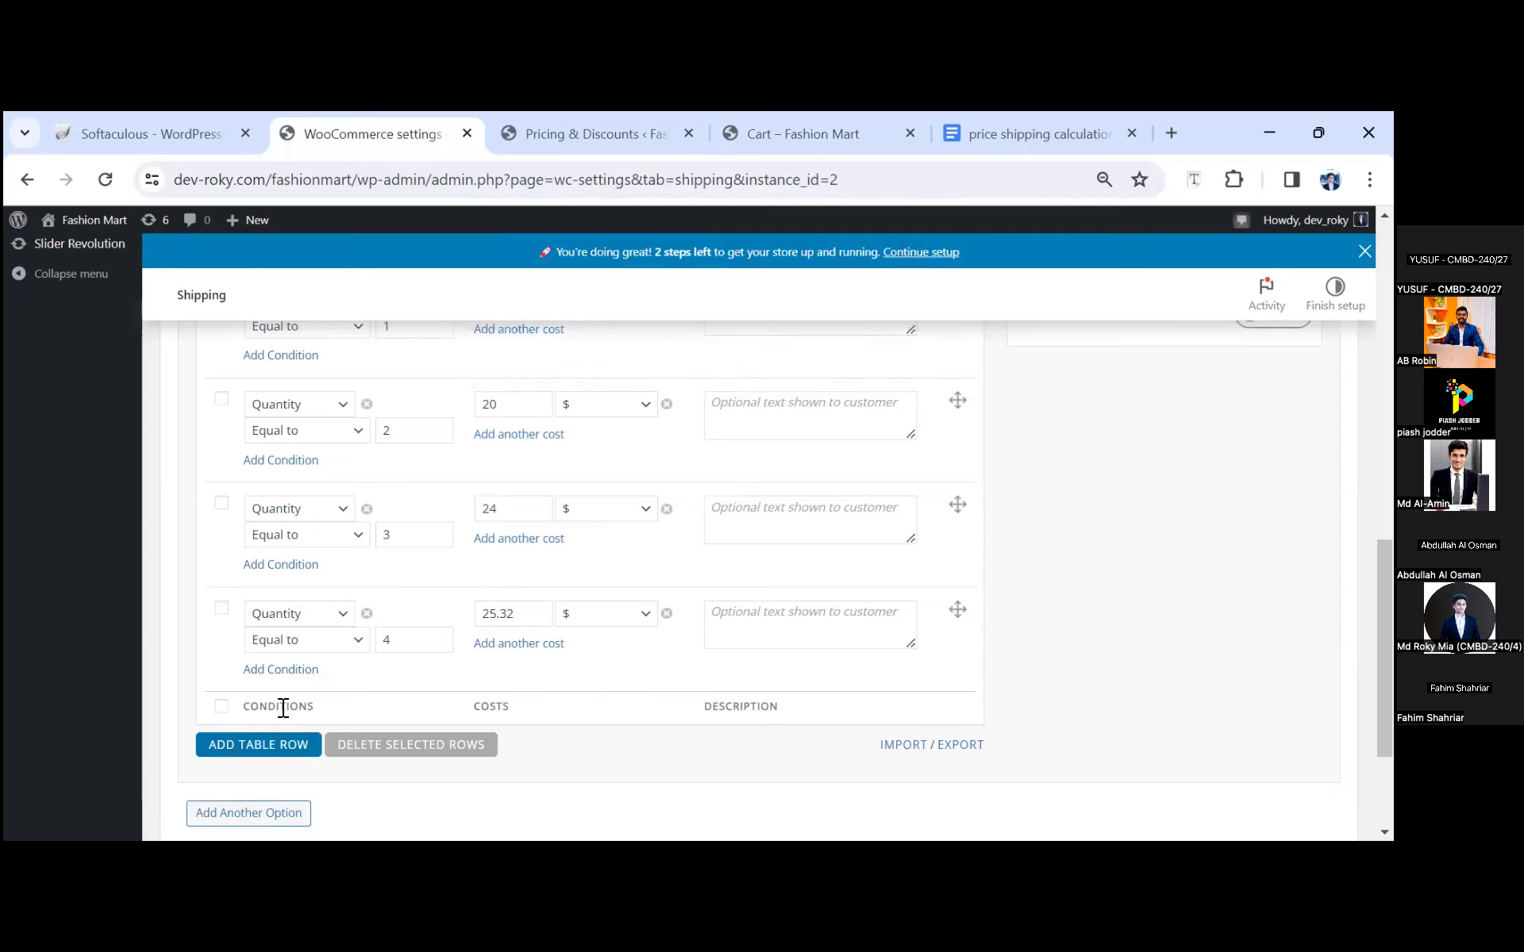
# Step: Add another table row with the condition Quantity Equal to 5 and a fixed cost of $26.64
pyautogui.click(238, 752)
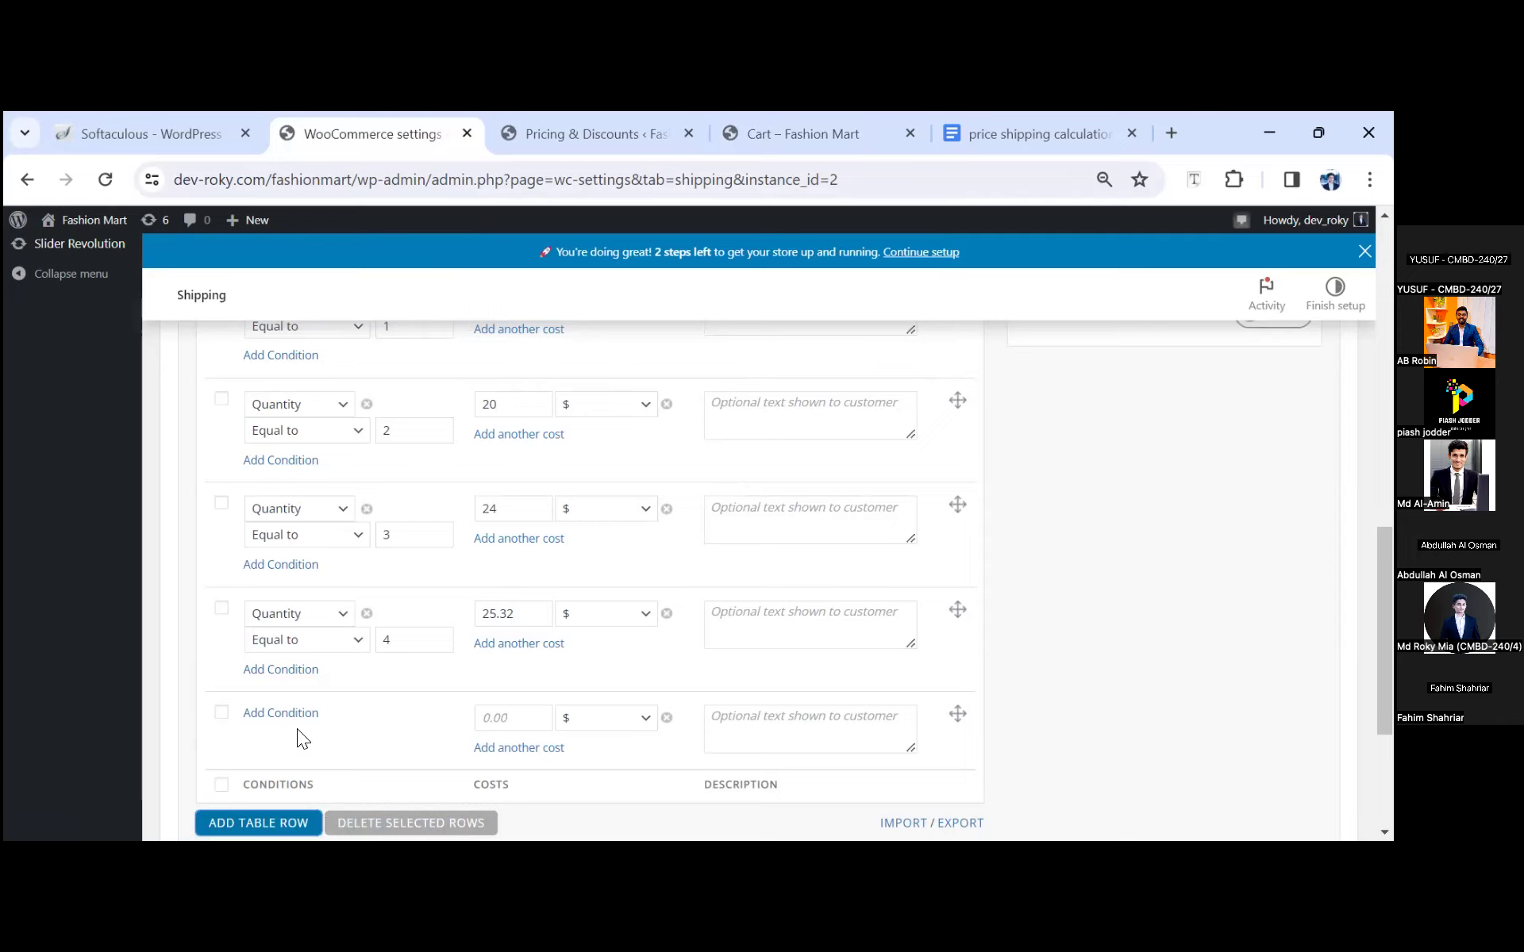
pyautogui.click(283, 714)
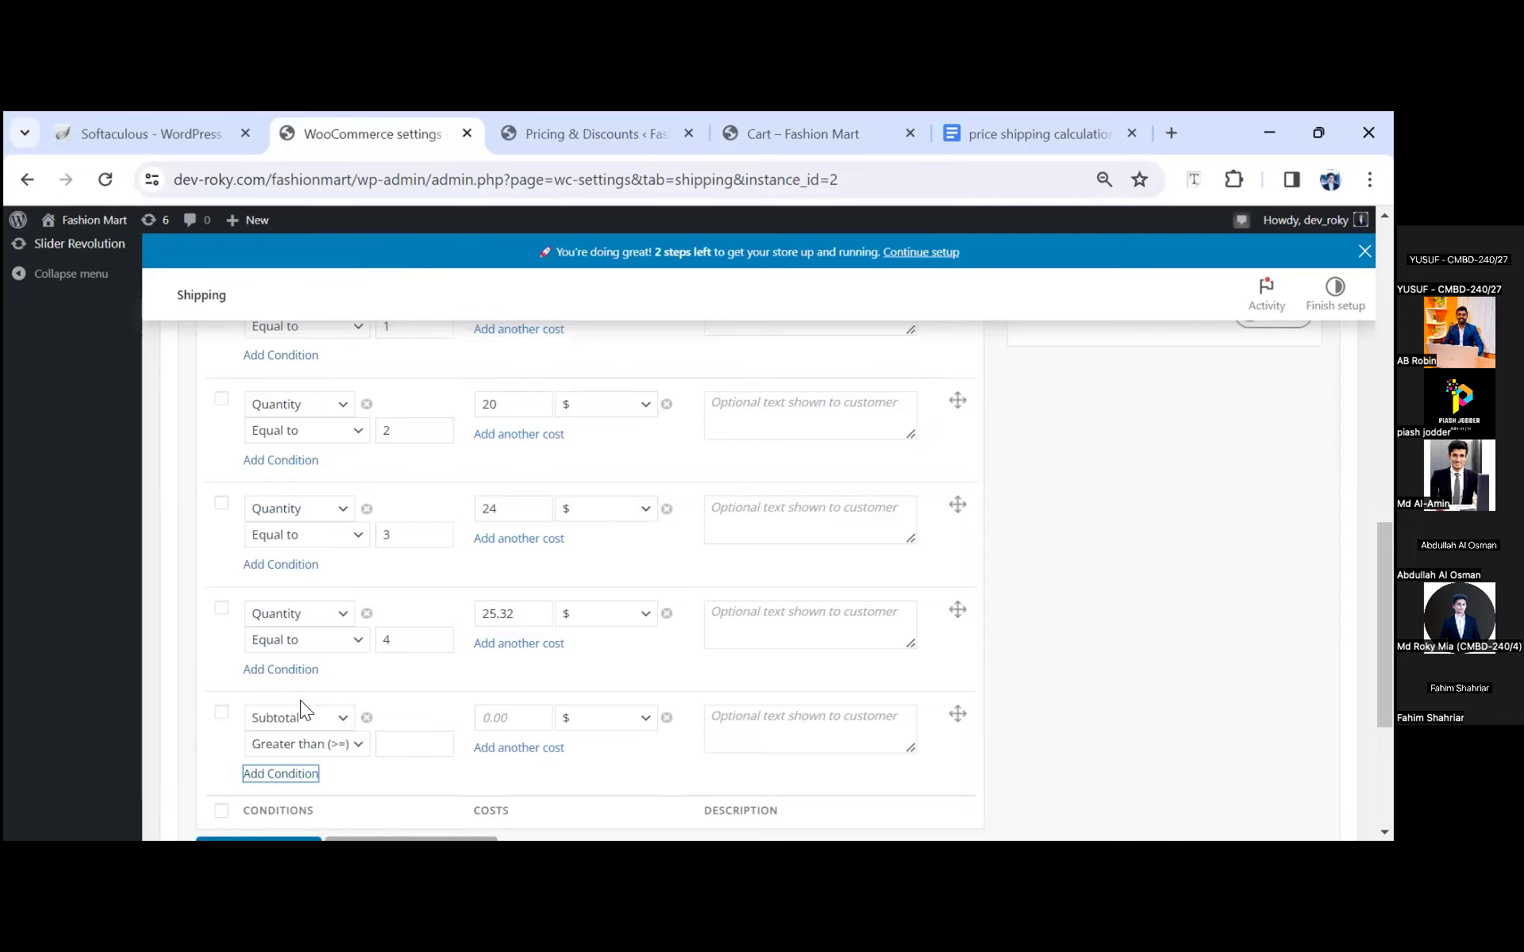
pyautogui.click(304, 719)
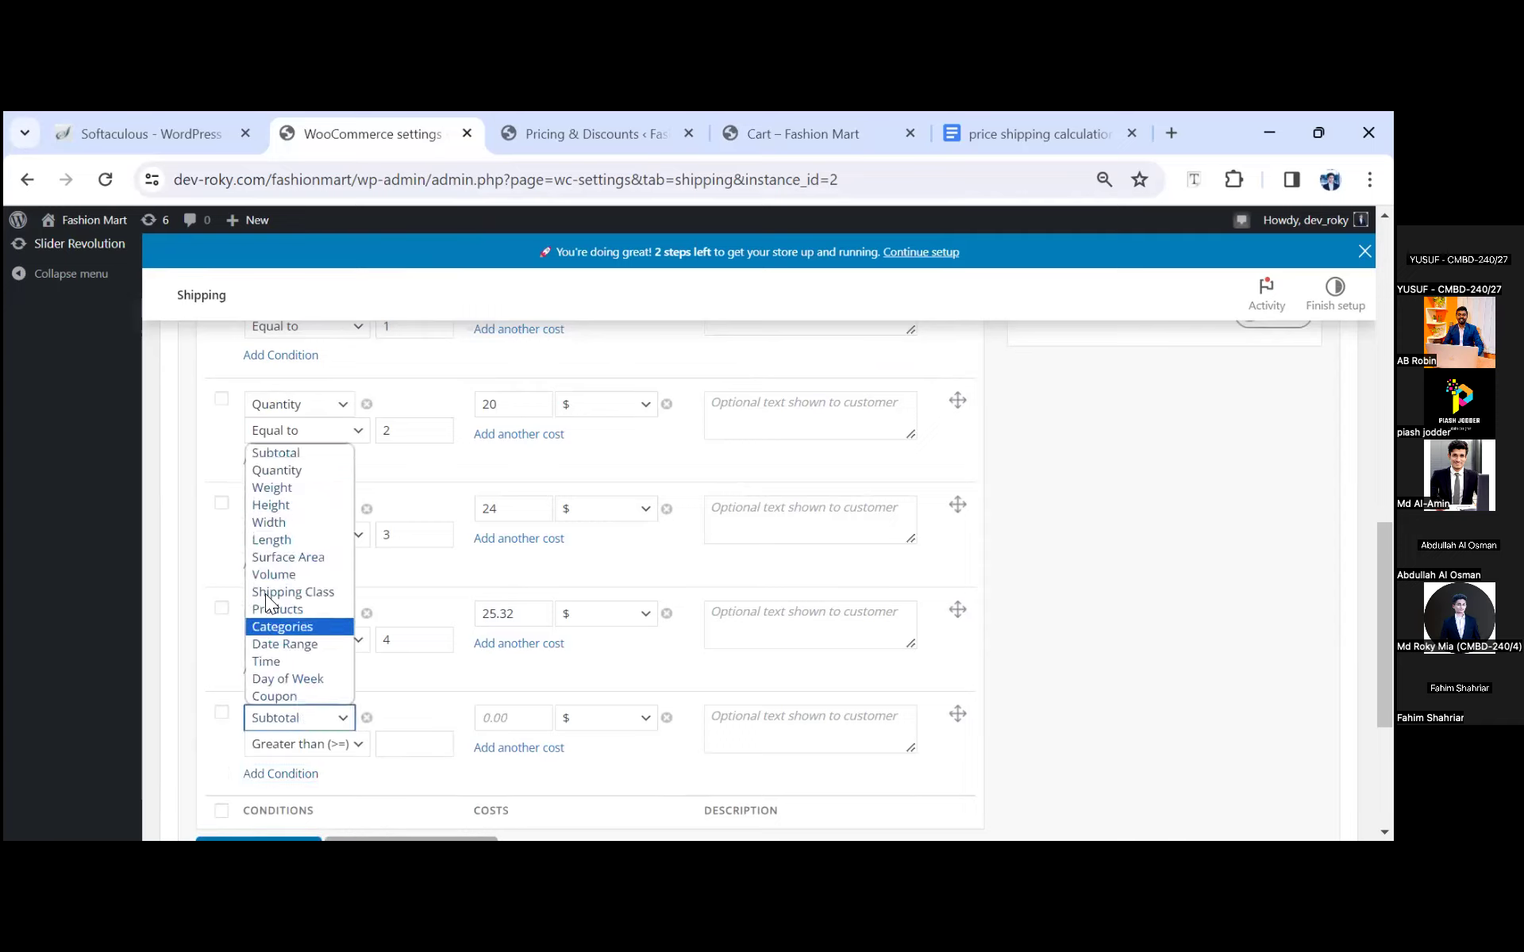
pyautogui.click(295, 471)
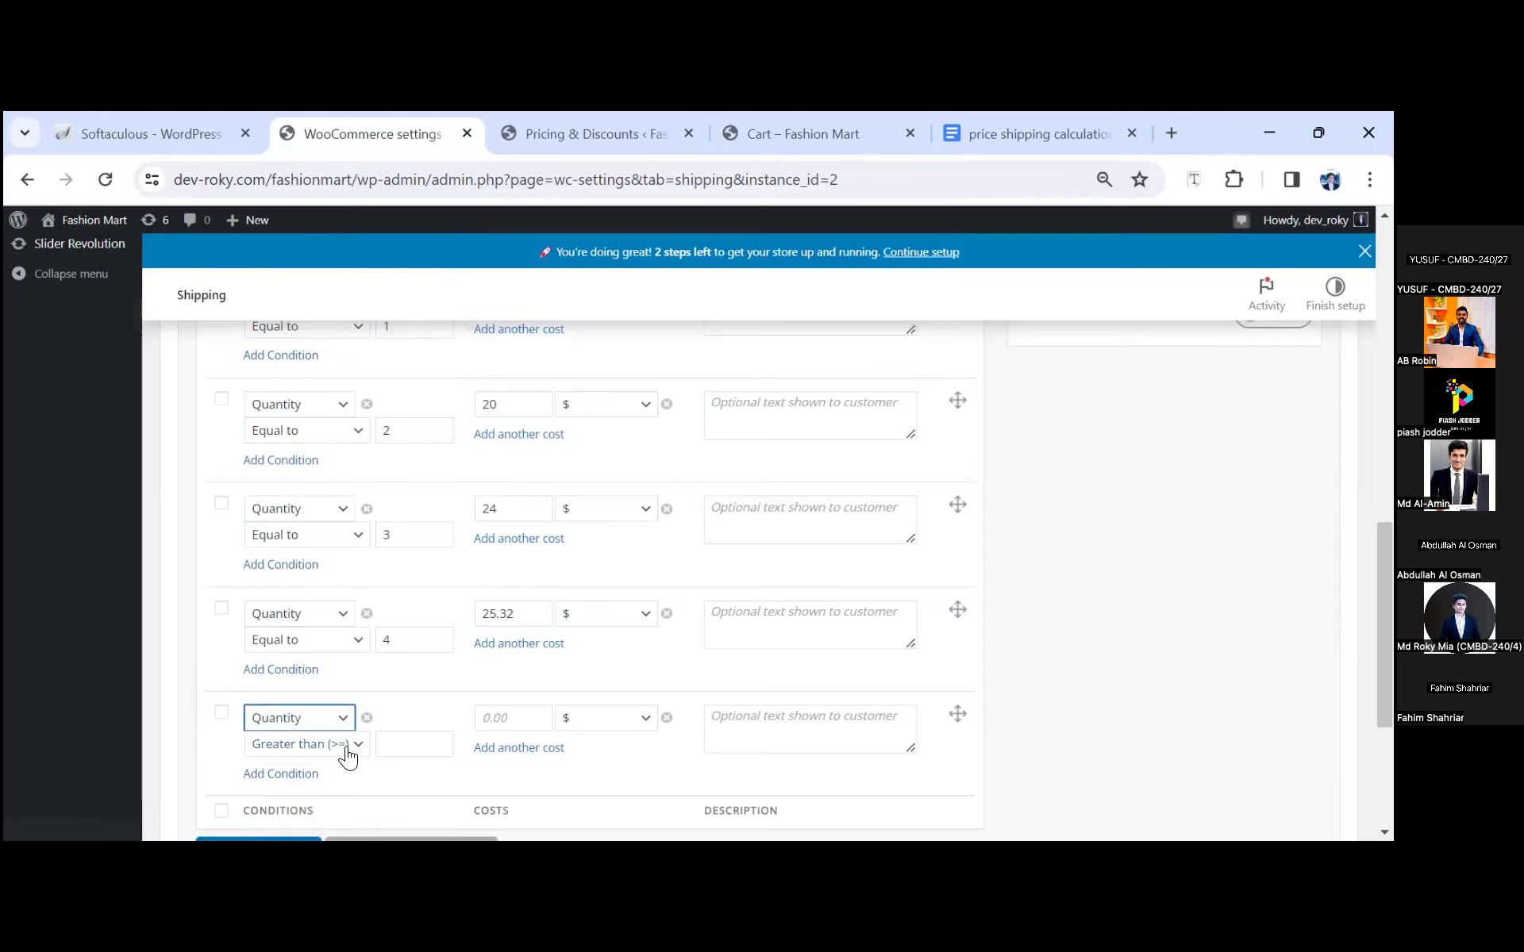
pyautogui.click(349, 746)
pyautogui.click(303, 802)
pyautogui.click(397, 732)
pyautogui.write('5')
pyautogui.click(487, 719)
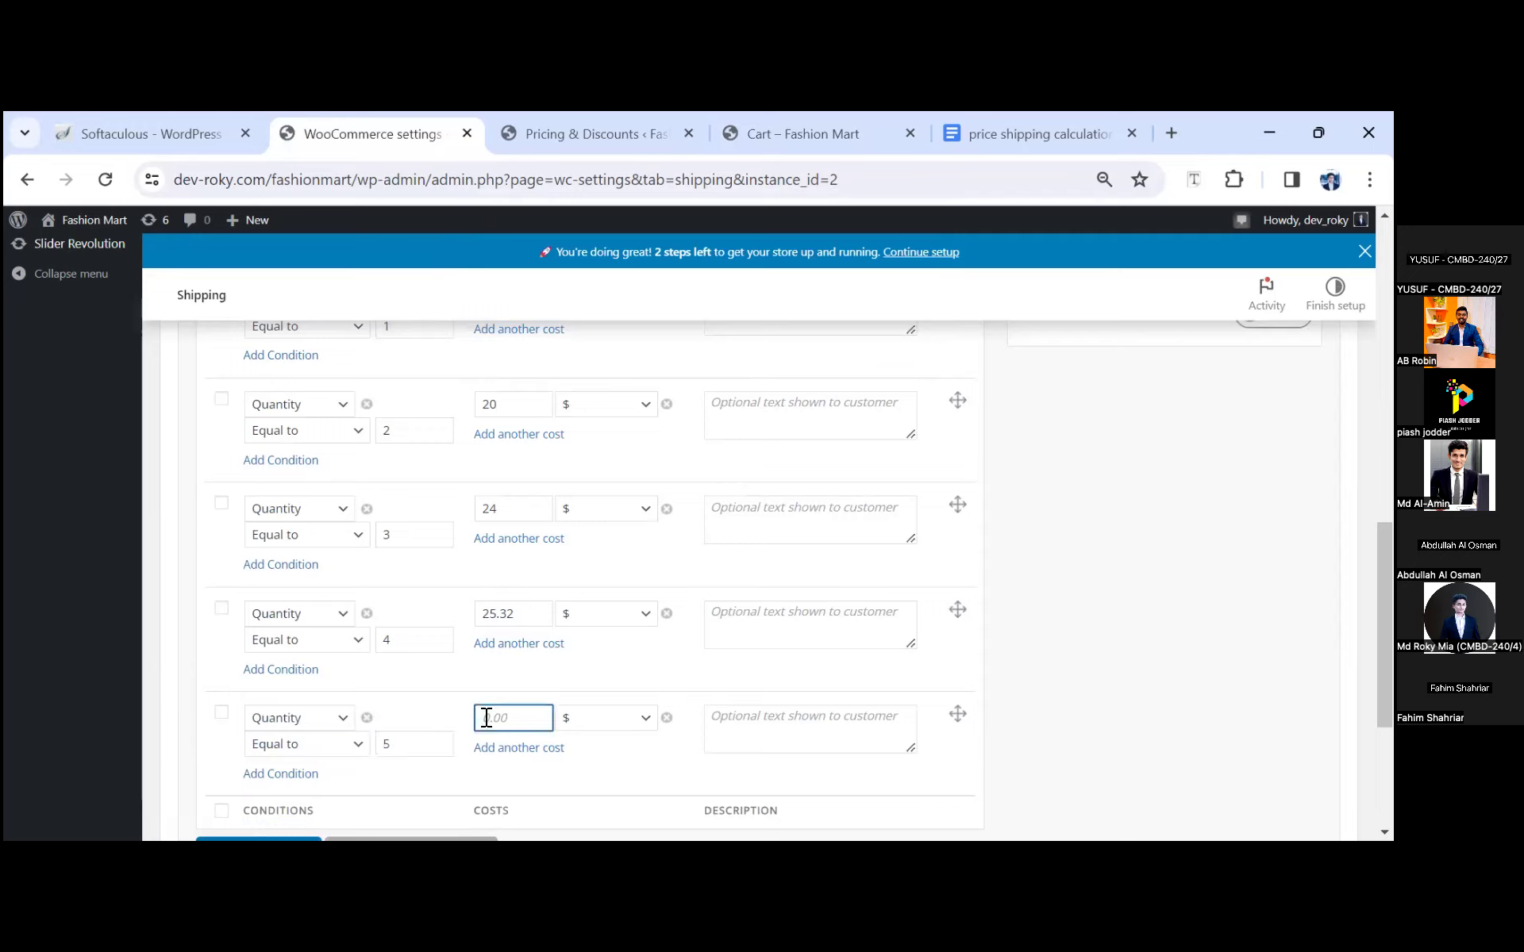
pyautogui.write('26.64')
pyautogui.scroll(-2, 612, 758)
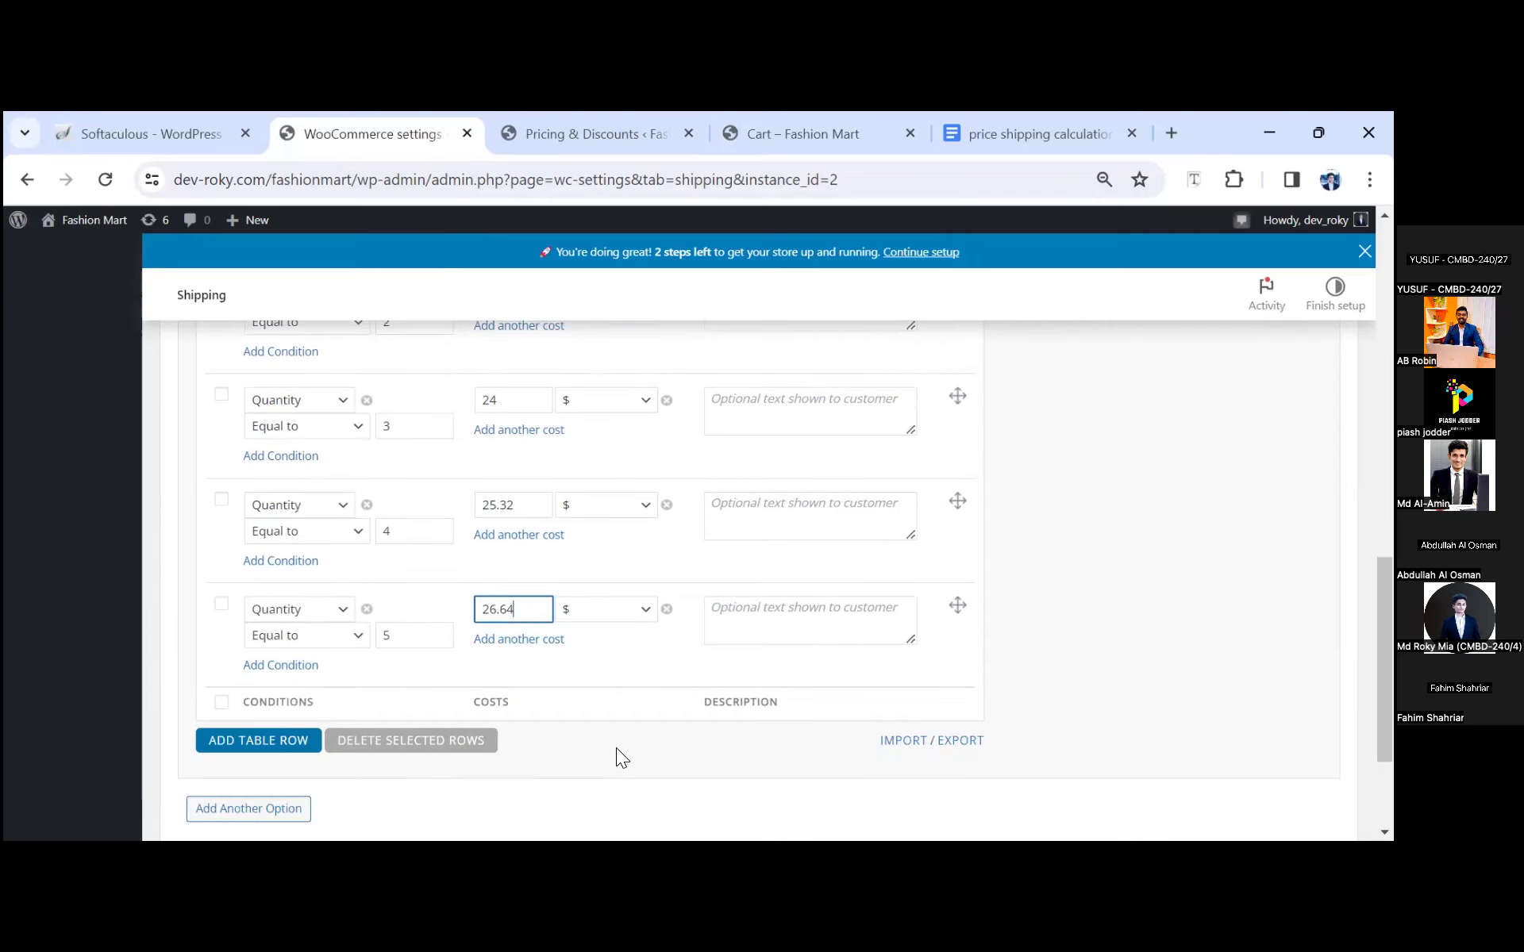
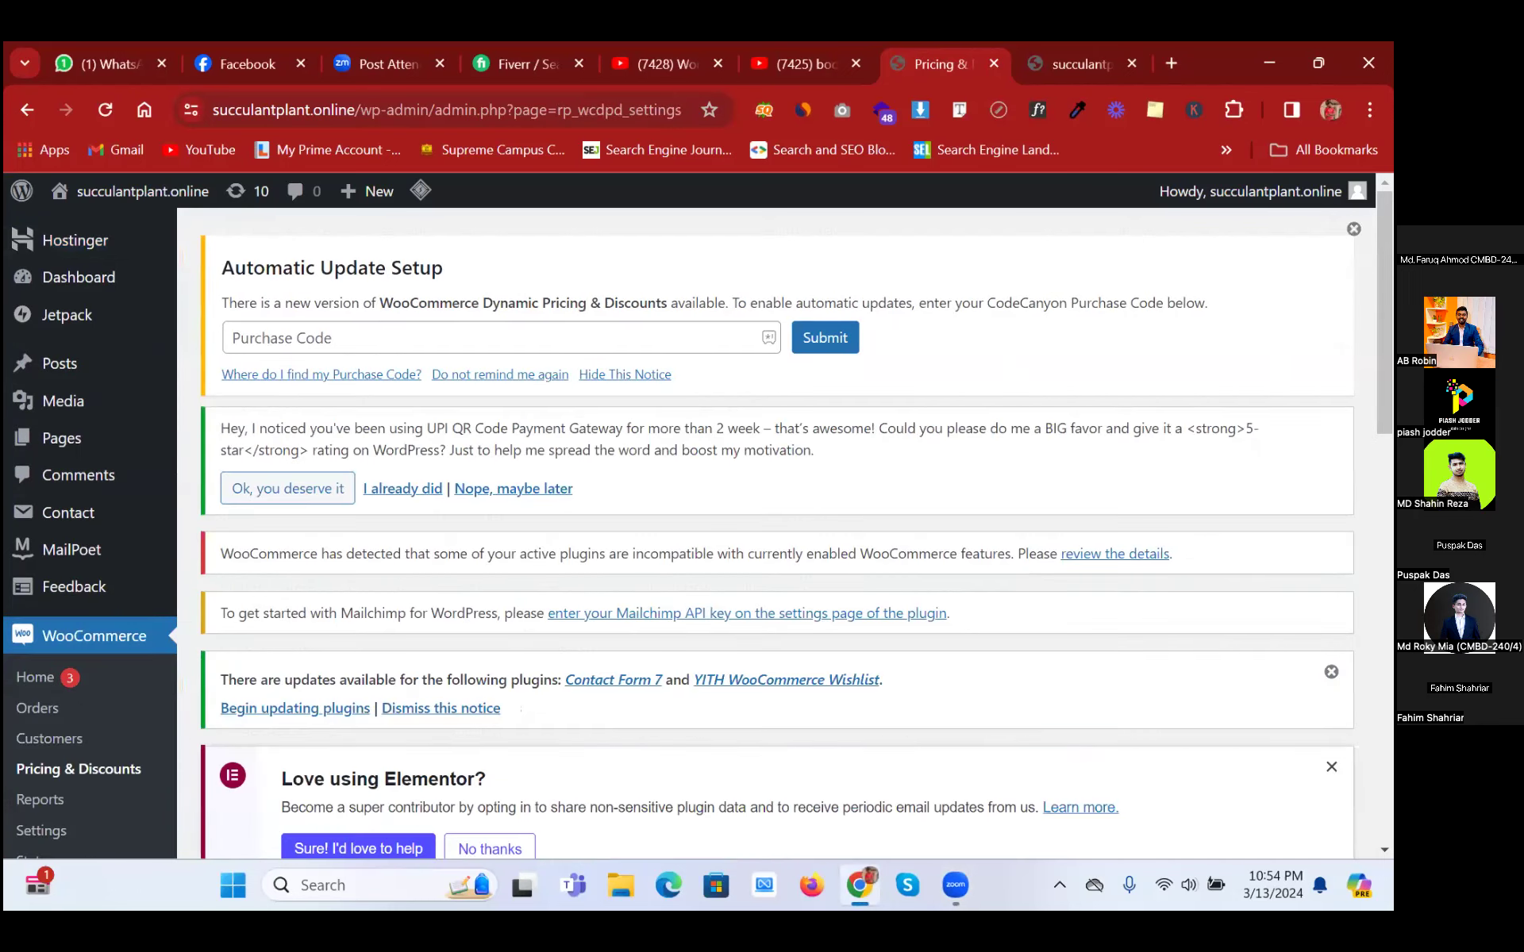
# Step: On the succulantplant.online site, open the WooCommerce shipping settings and the Everywhere shipping zone for editing
pyautogui.scroll(-3, 778, 532)
pyautogui.scroll(-3, 777, 531)
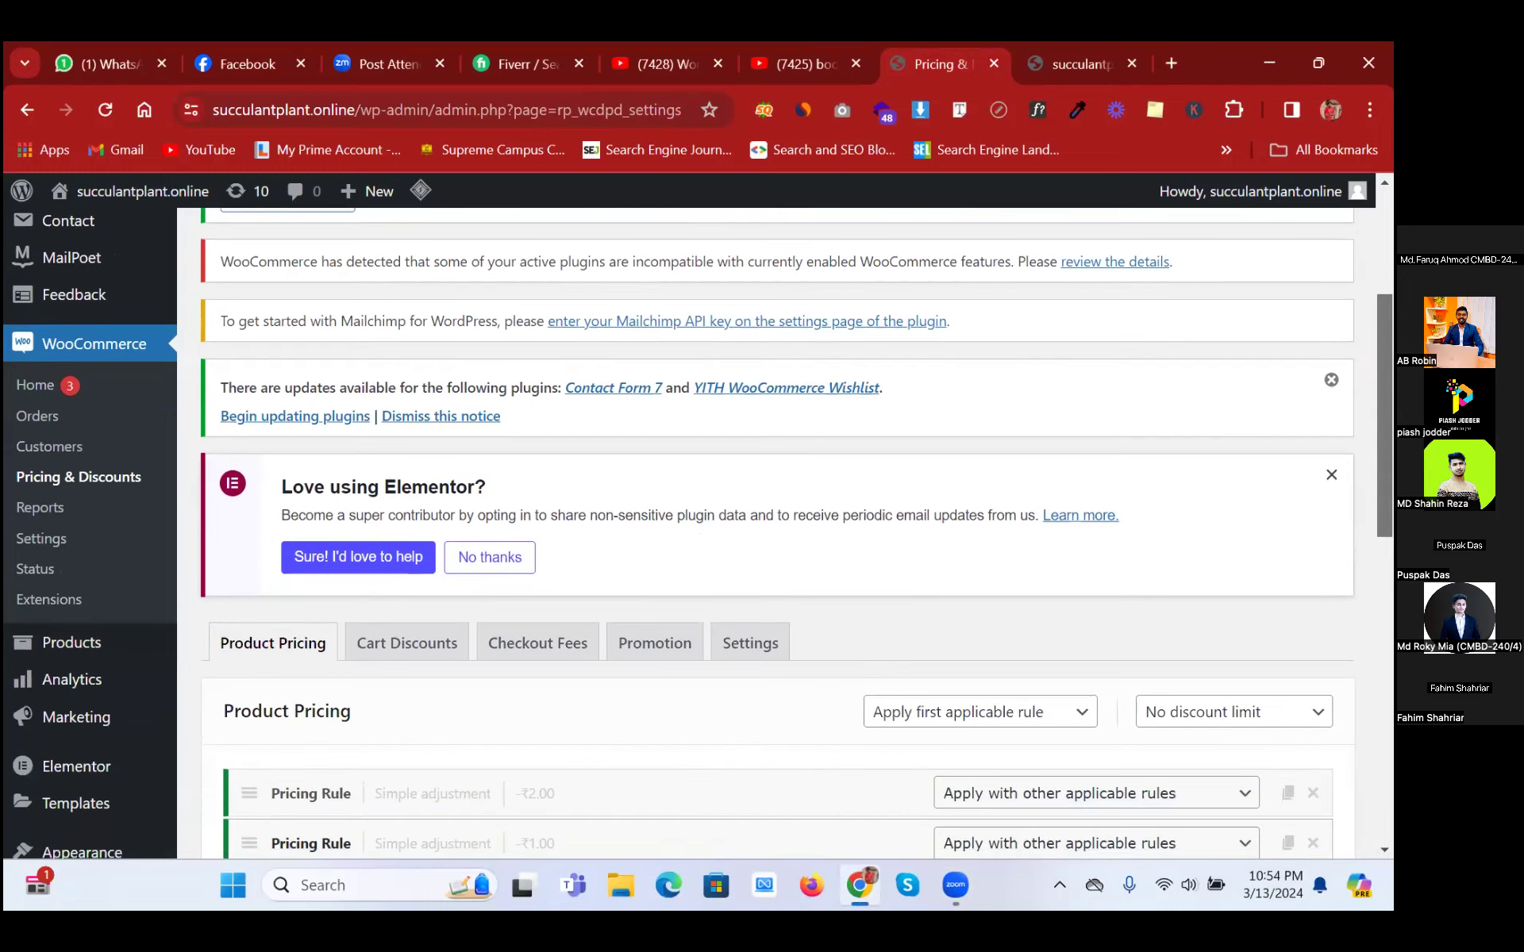
pyautogui.scroll(2, 640, 334)
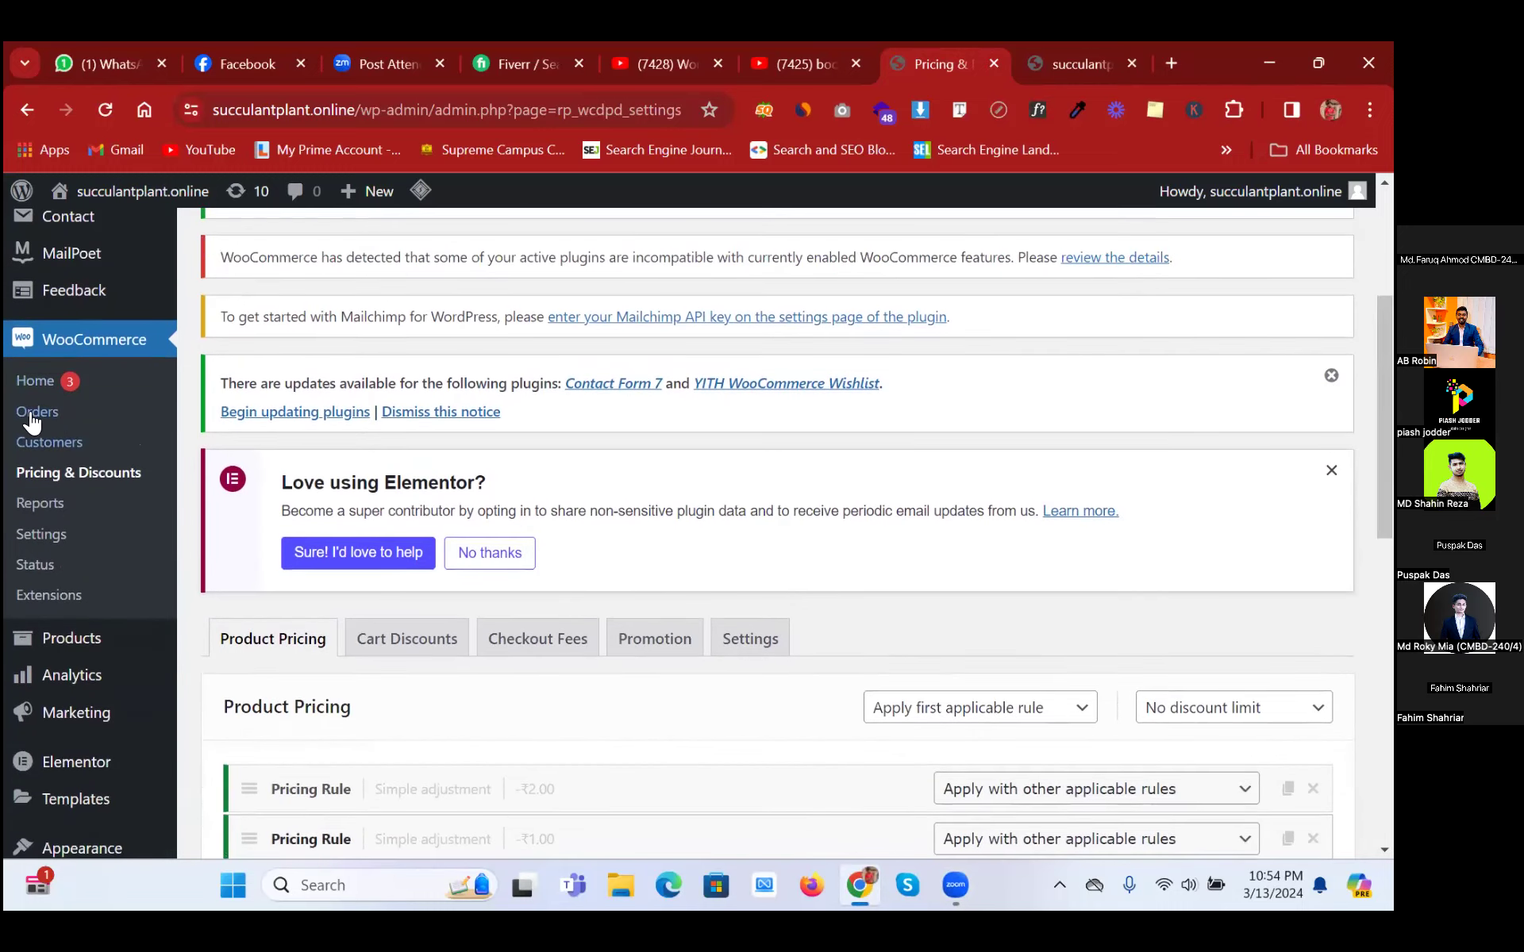
pyautogui.click(52, 539)
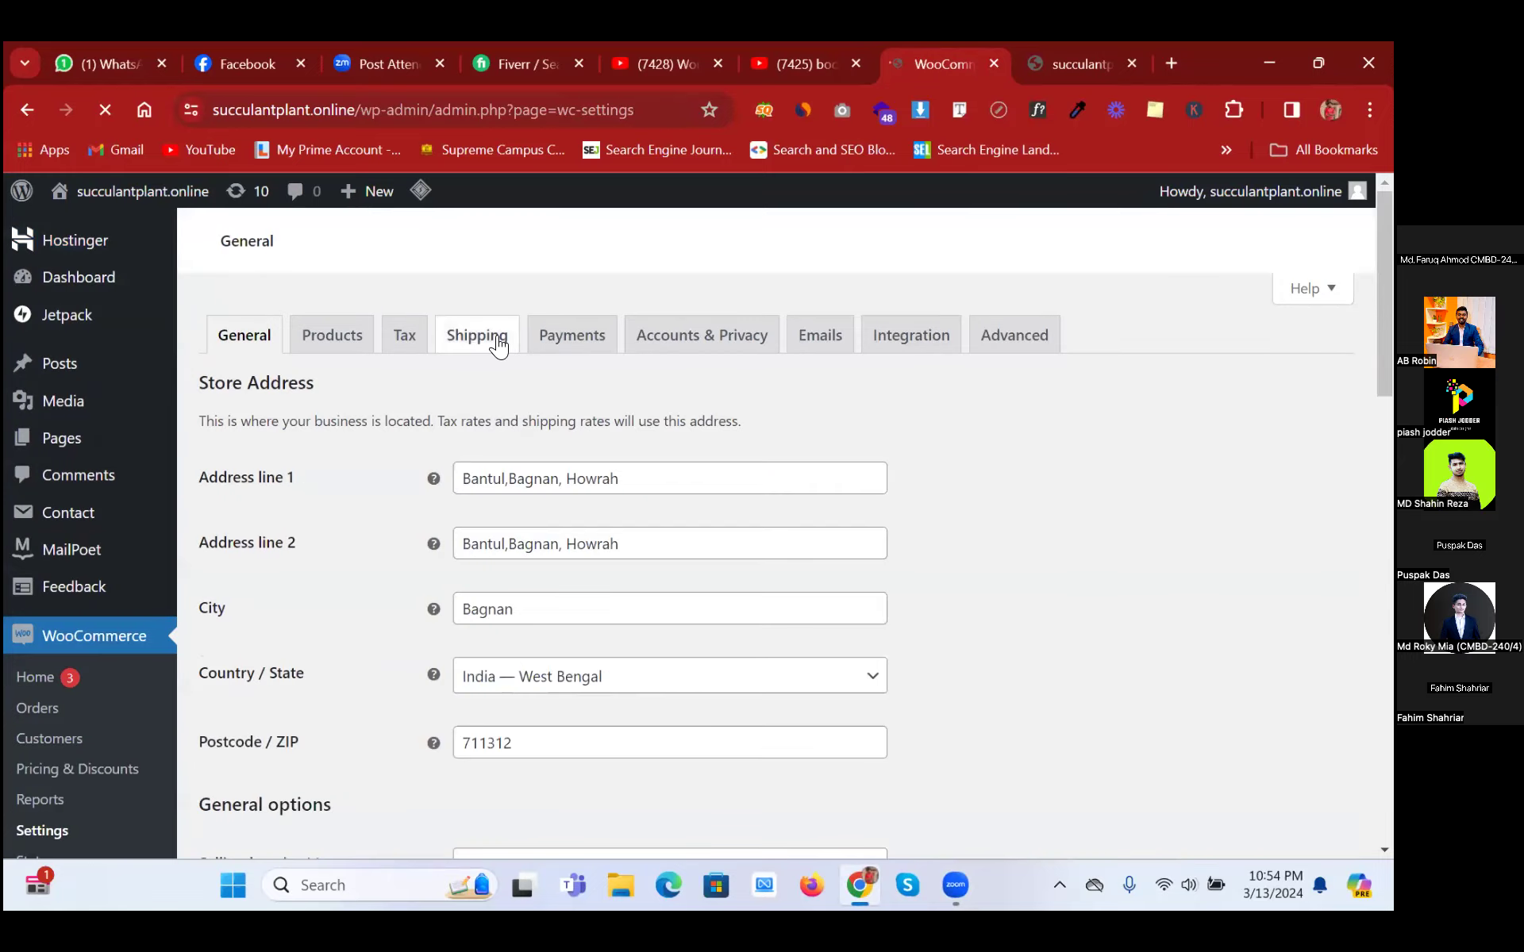
pyautogui.click(498, 346)
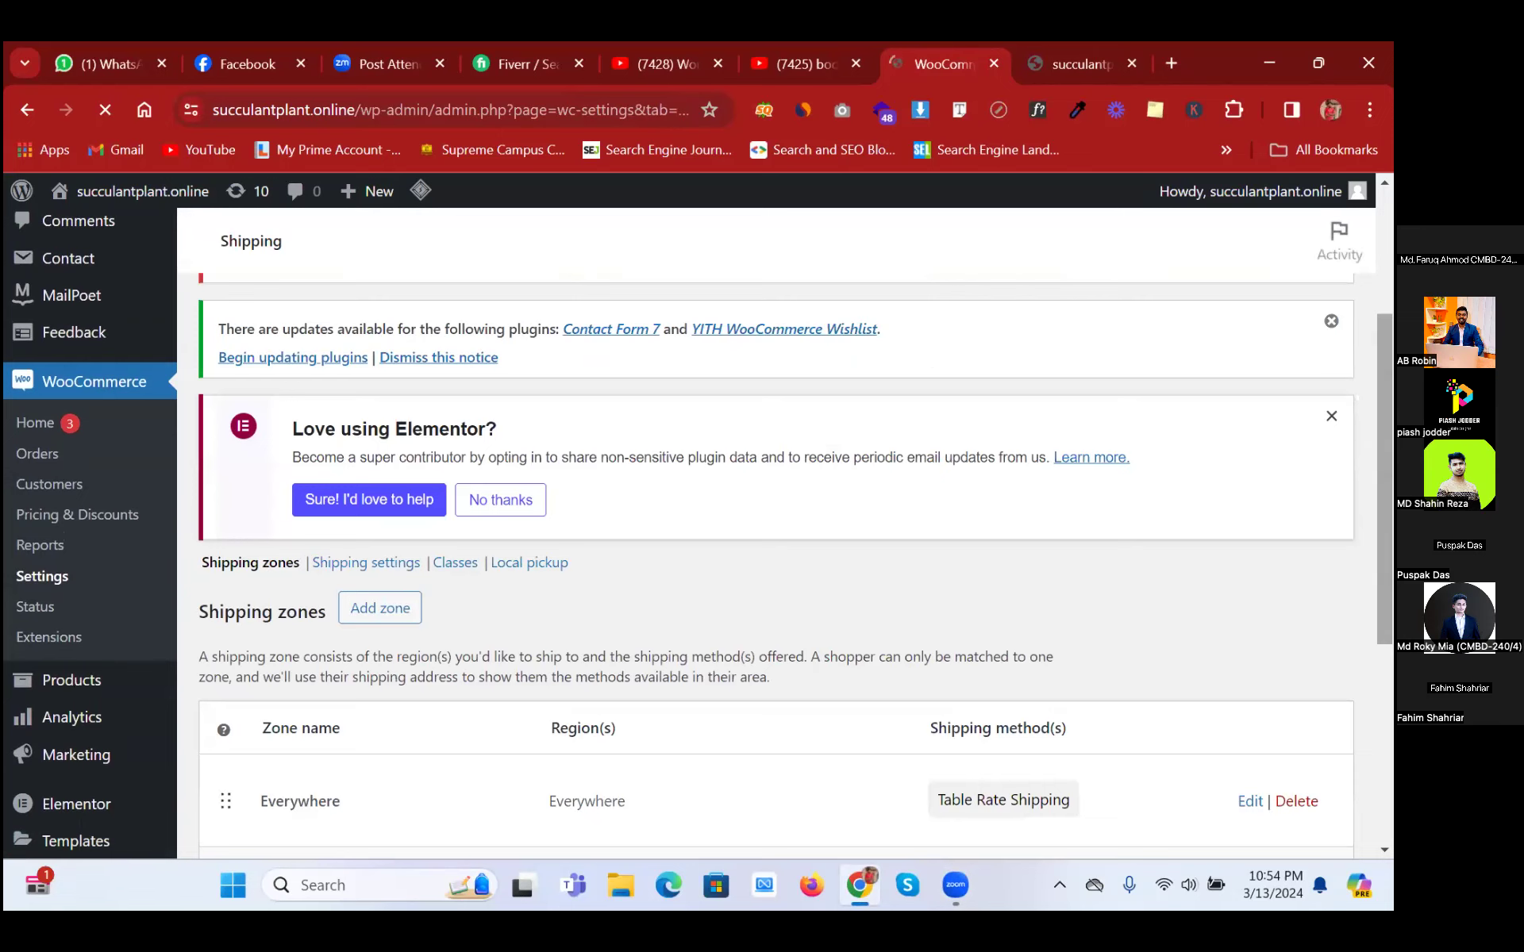
pyautogui.scroll(-3, 777, 532)
pyautogui.click(1250, 558)
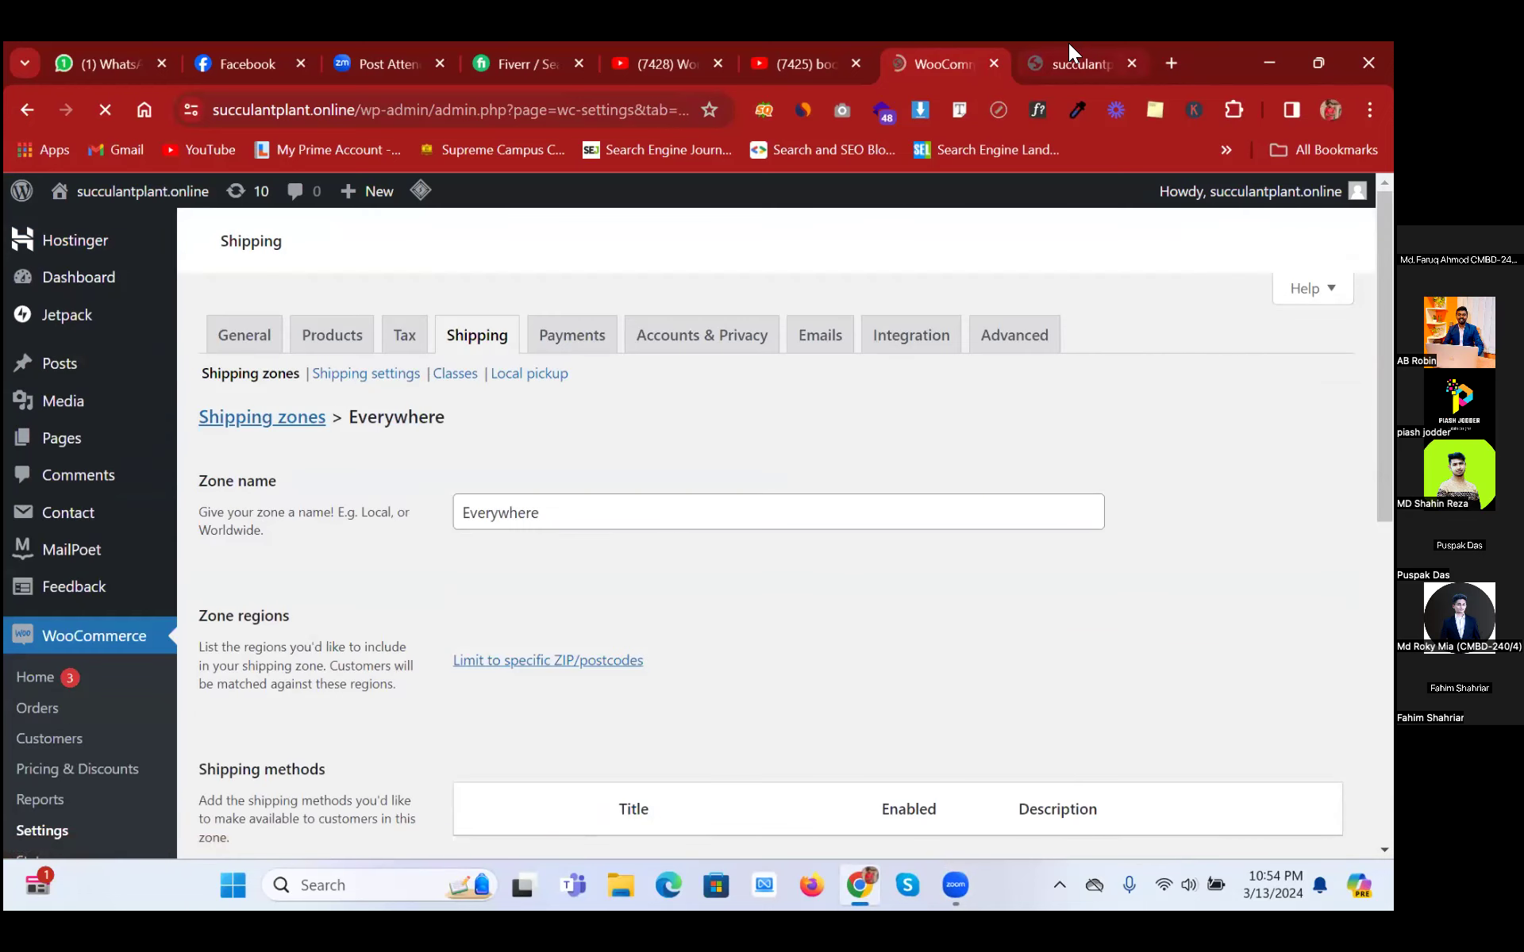
# Step: Switch to the storefront, open the shopping cart page and view the product line and cart totals
pyautogui.click(1068, 44)
pyautogui.moveTo(1248, 258)
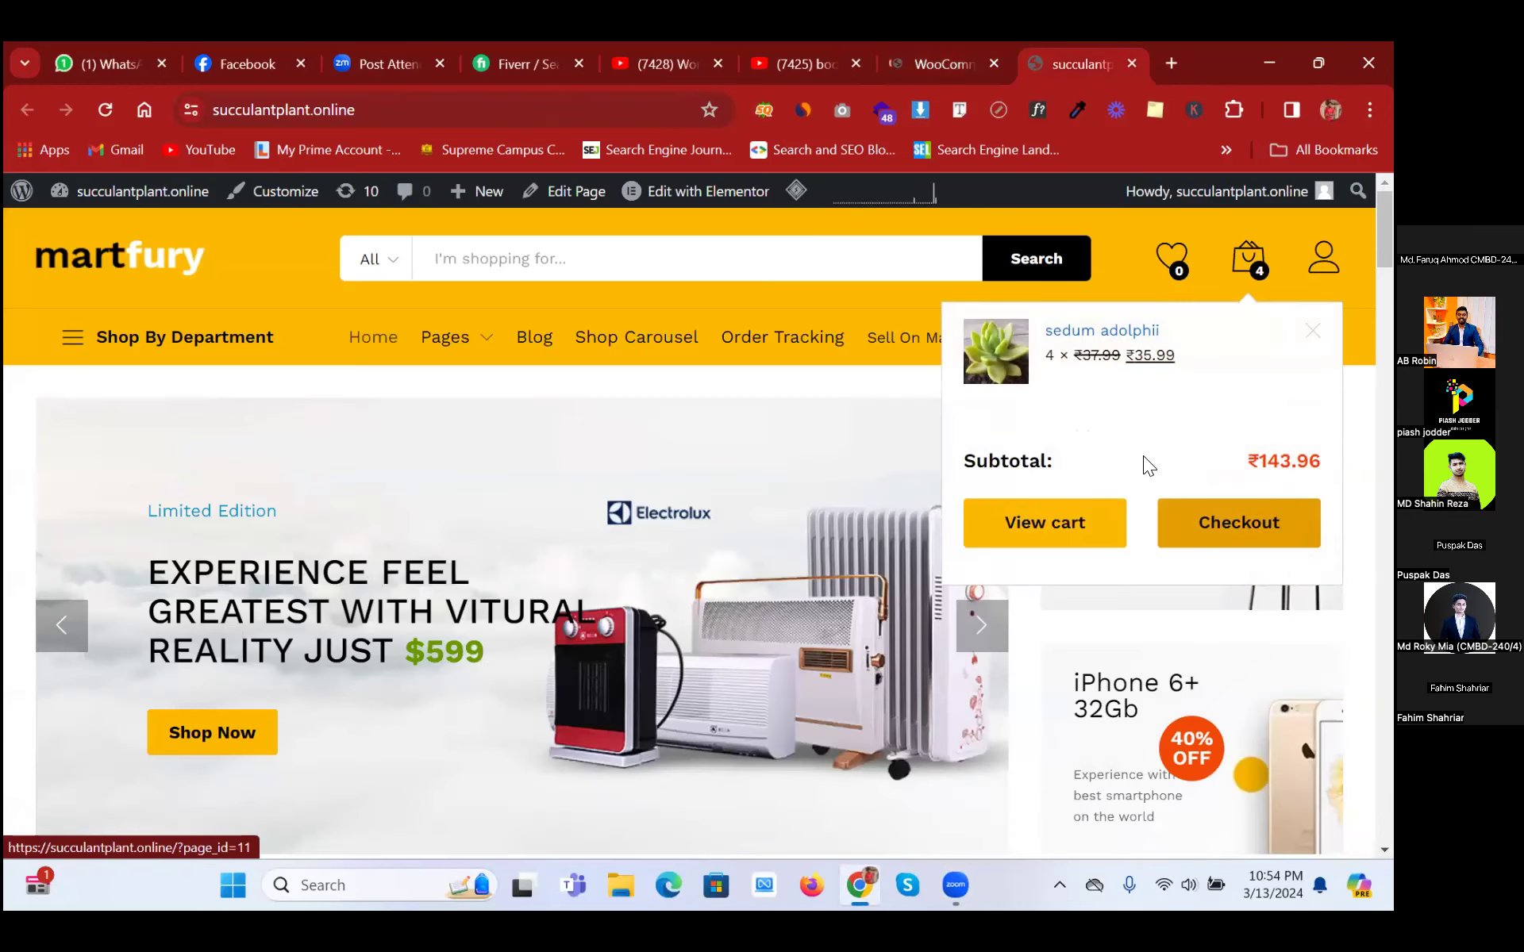
pyautogui.click(1247, 258)
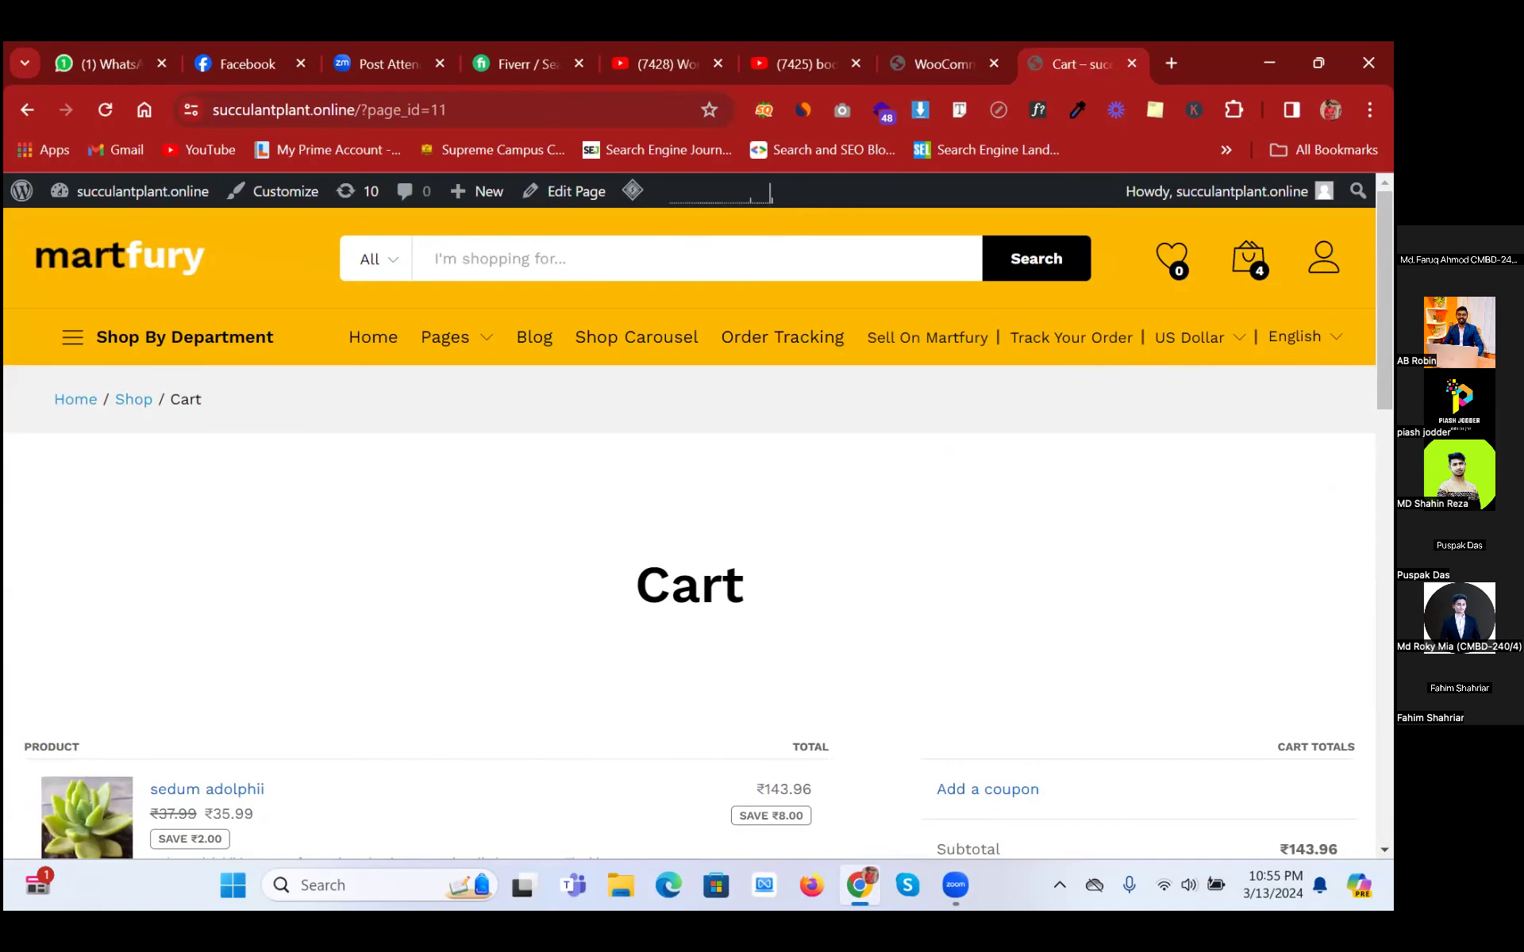
pyautogui.scroll(-4, 232, 560)
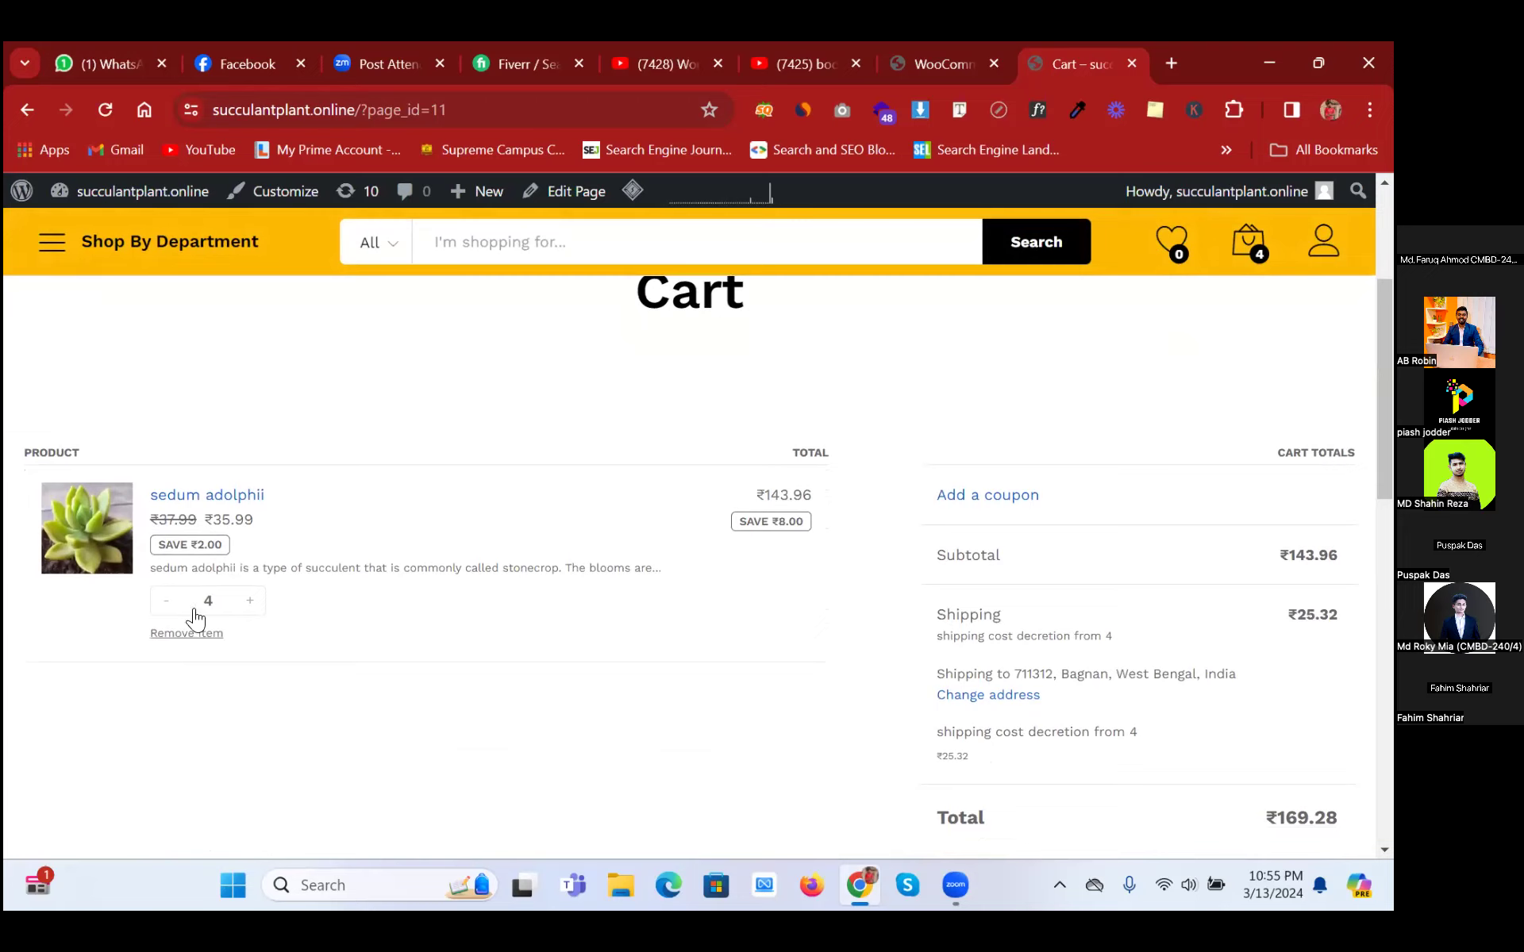
# Step: Test the shipping rates in the cart by changing the sedum adolphii quantity to 3, 4 and finally 5
pyautogui.click(168, 603)
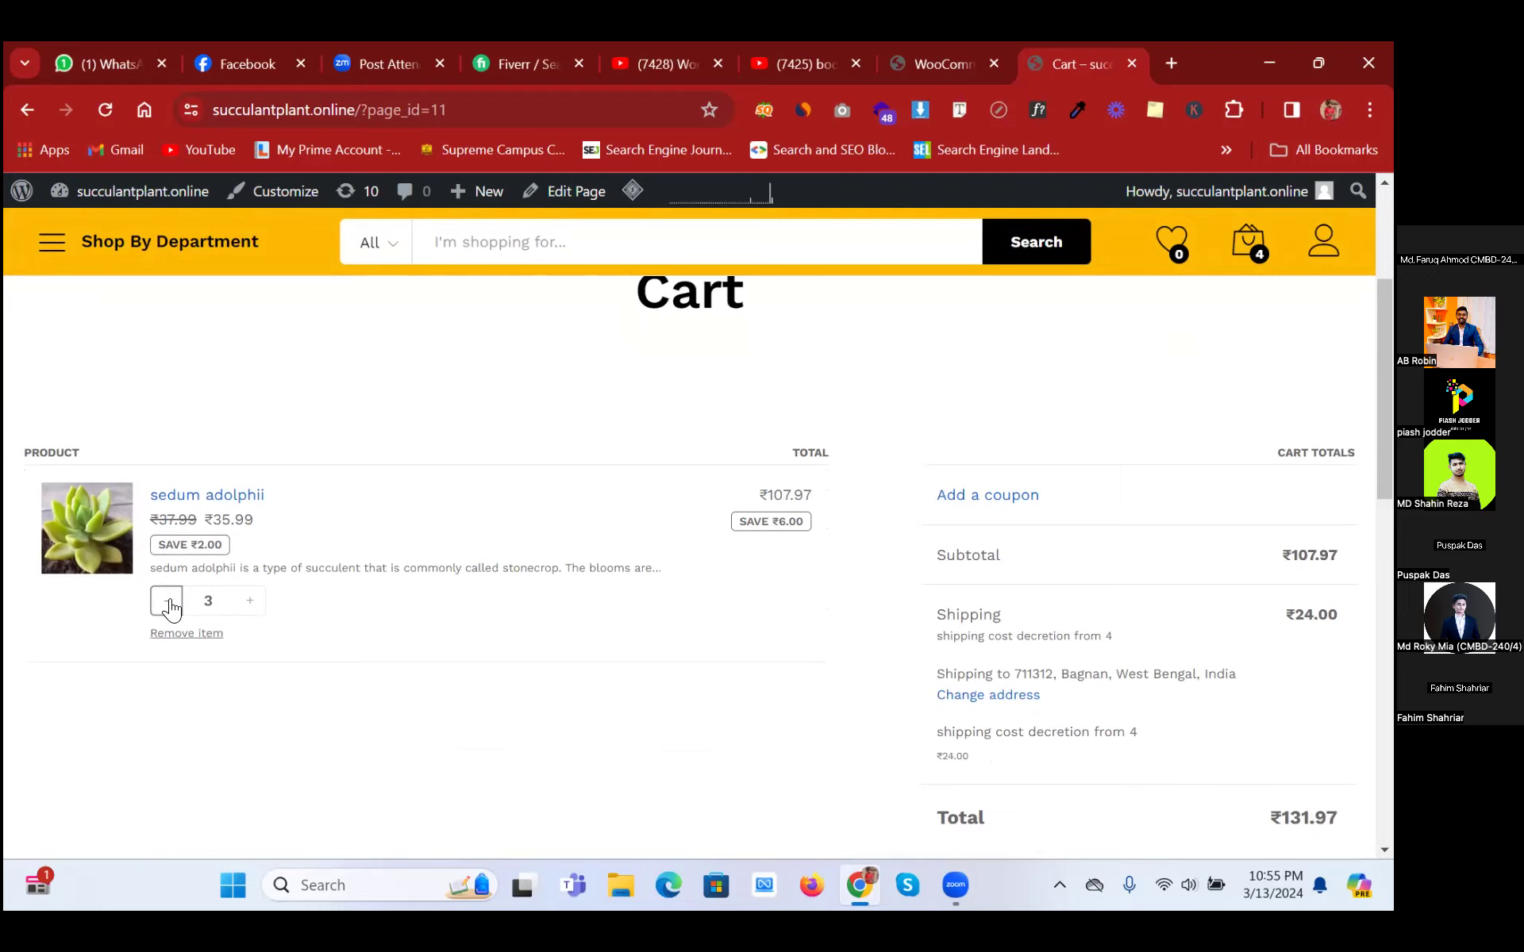
pyautogui.click(252, 611)
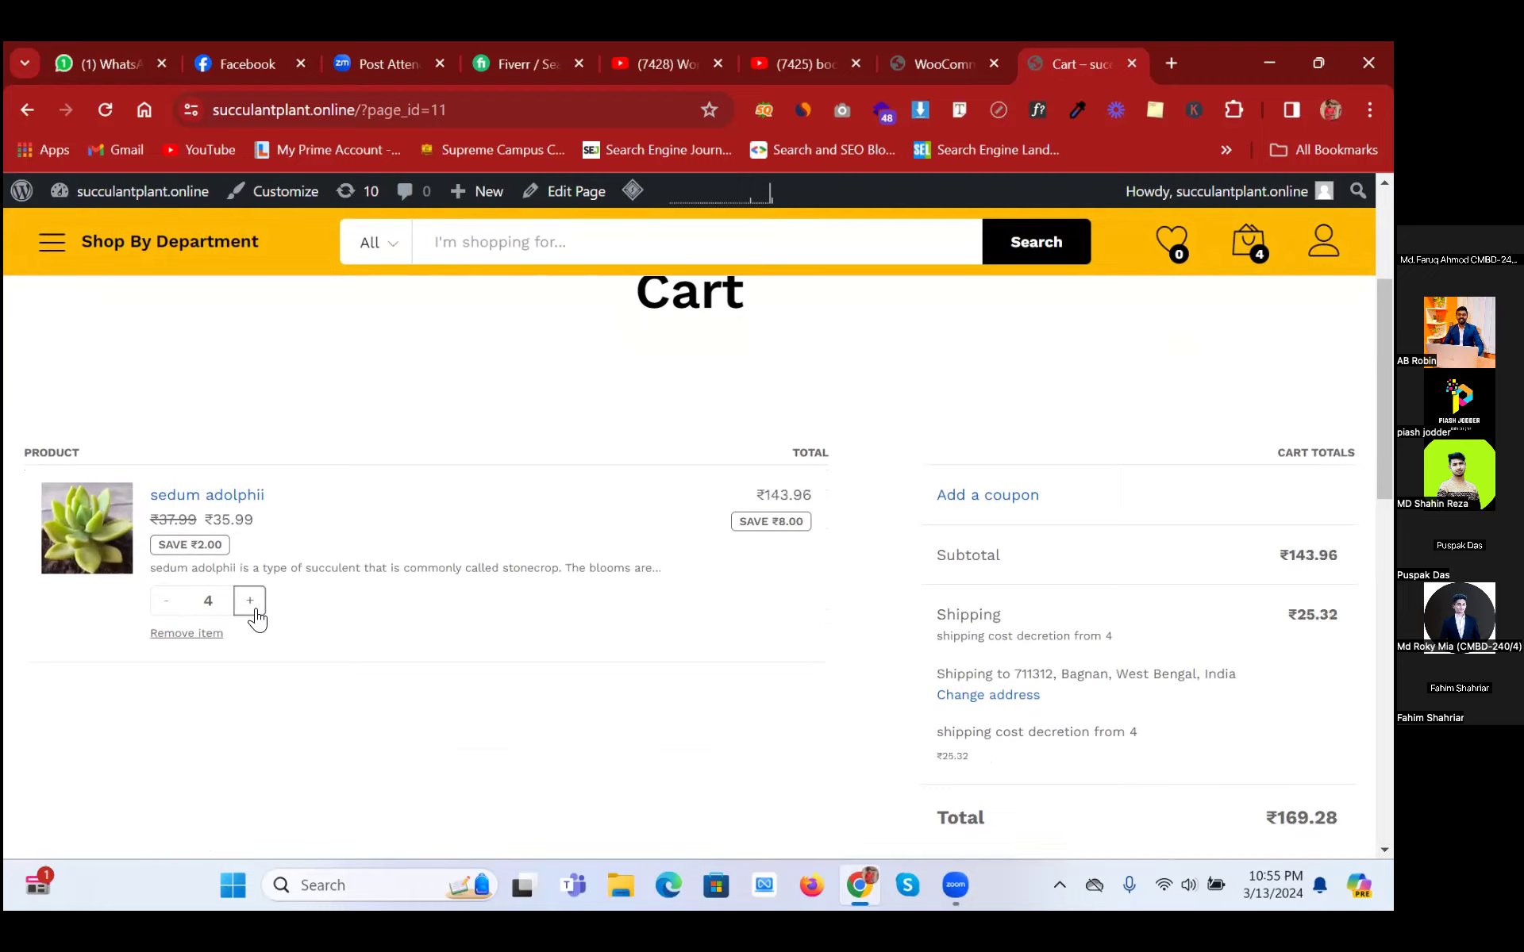
pyautogui.click(251, 605)
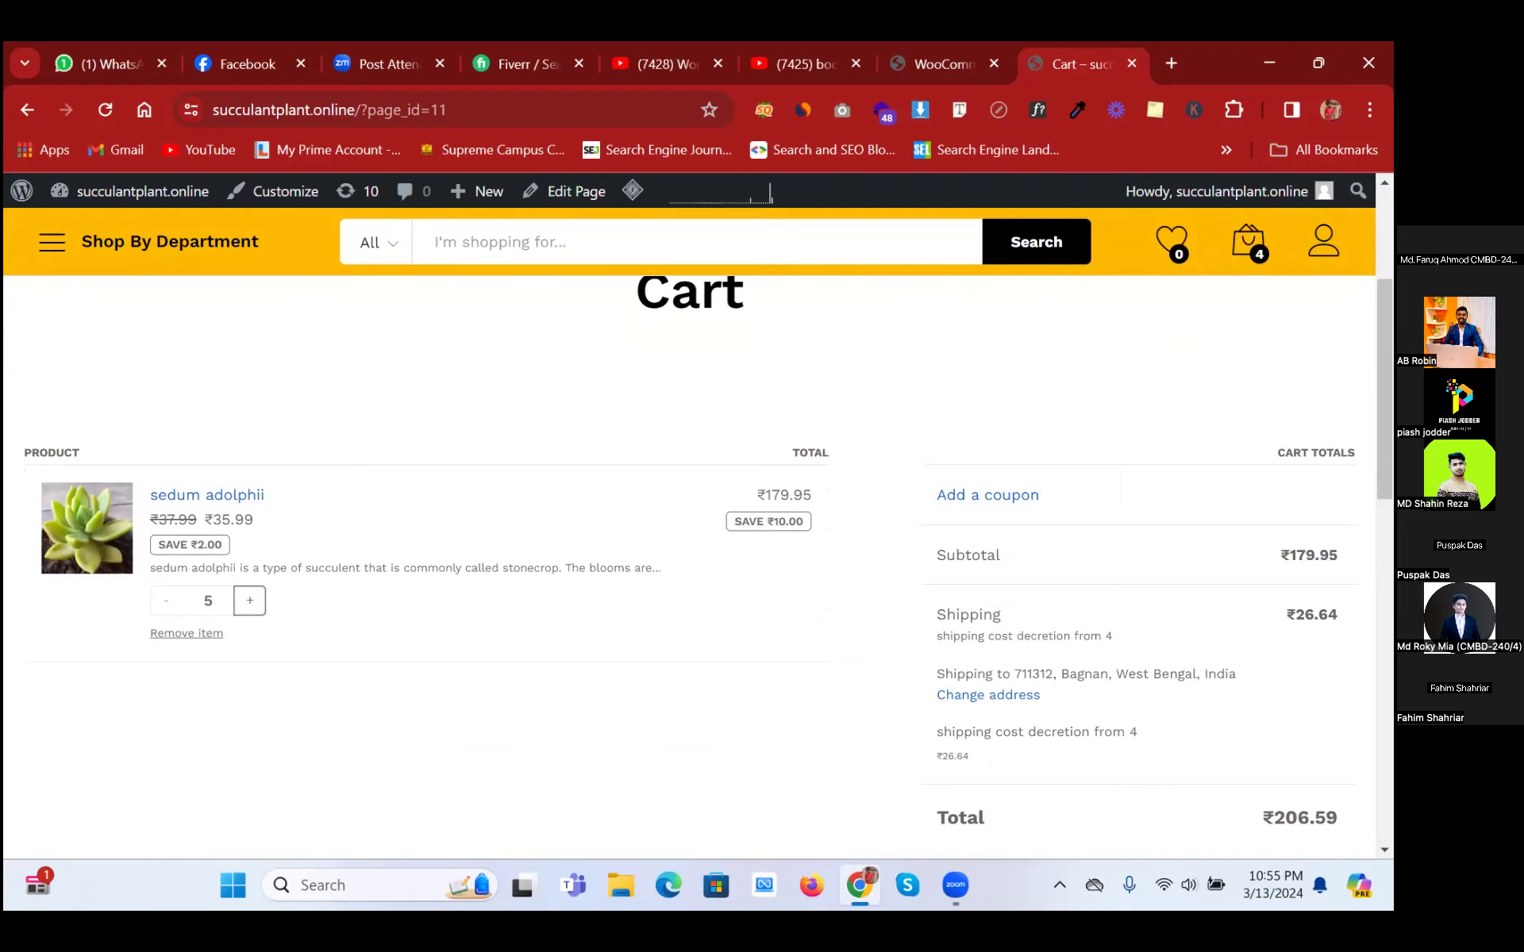
pyautogui.scroll(-1, 708, 550)
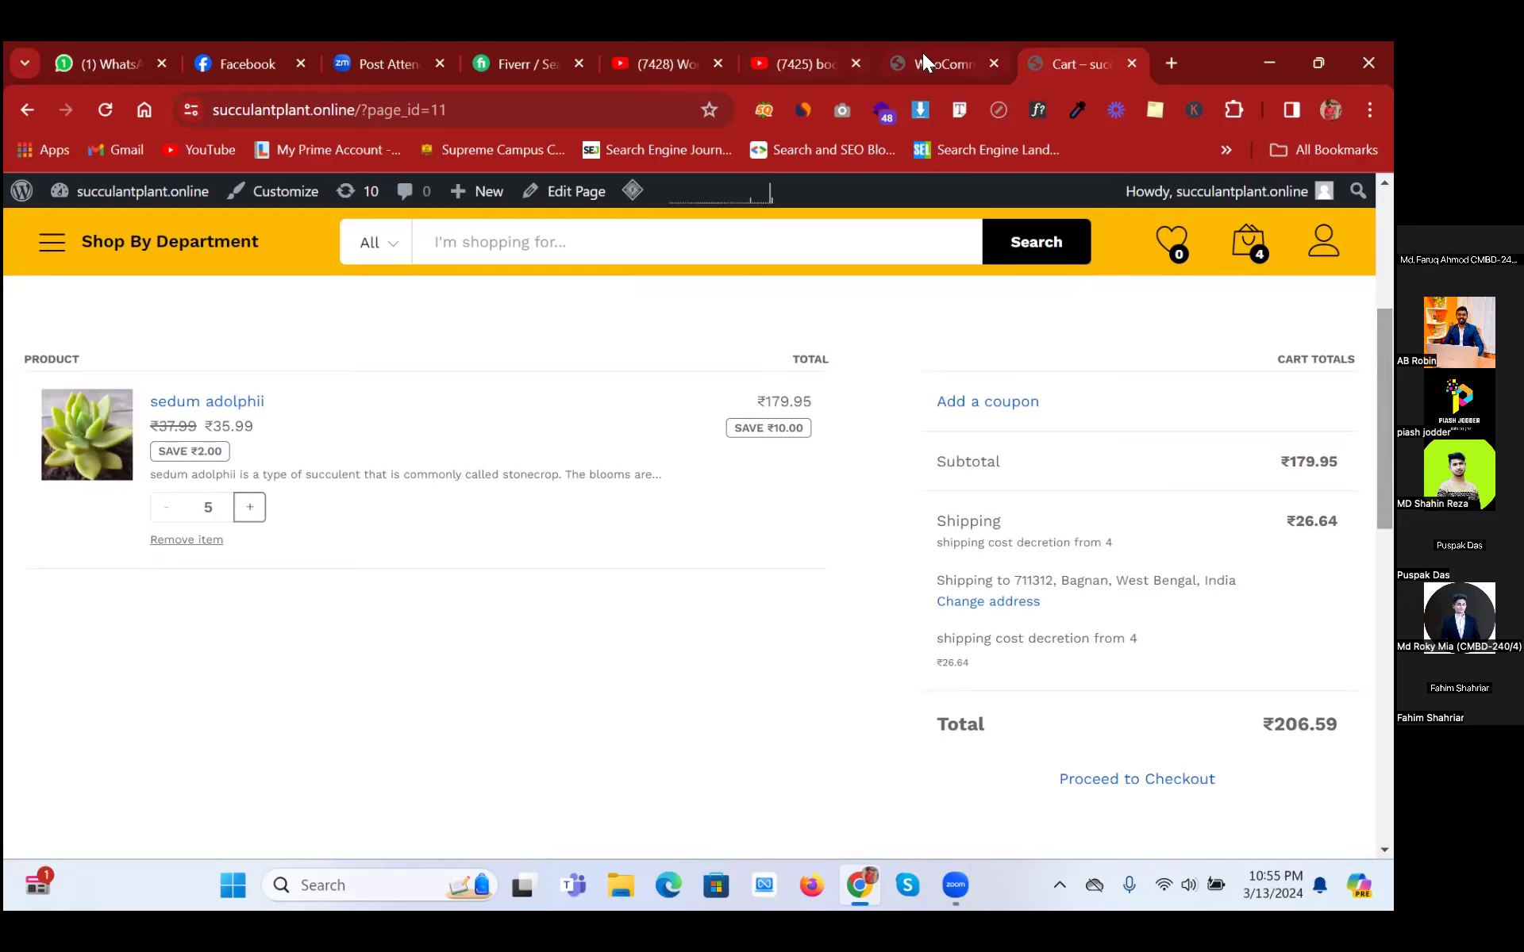
# Step: Open Google Classroom in a new browser tab and enter the CMBD-240(WordPress & eCommerce) class
pyautogui.click(1169, 64)
pyautogui.write('cl')
pyautogui.press('Return')
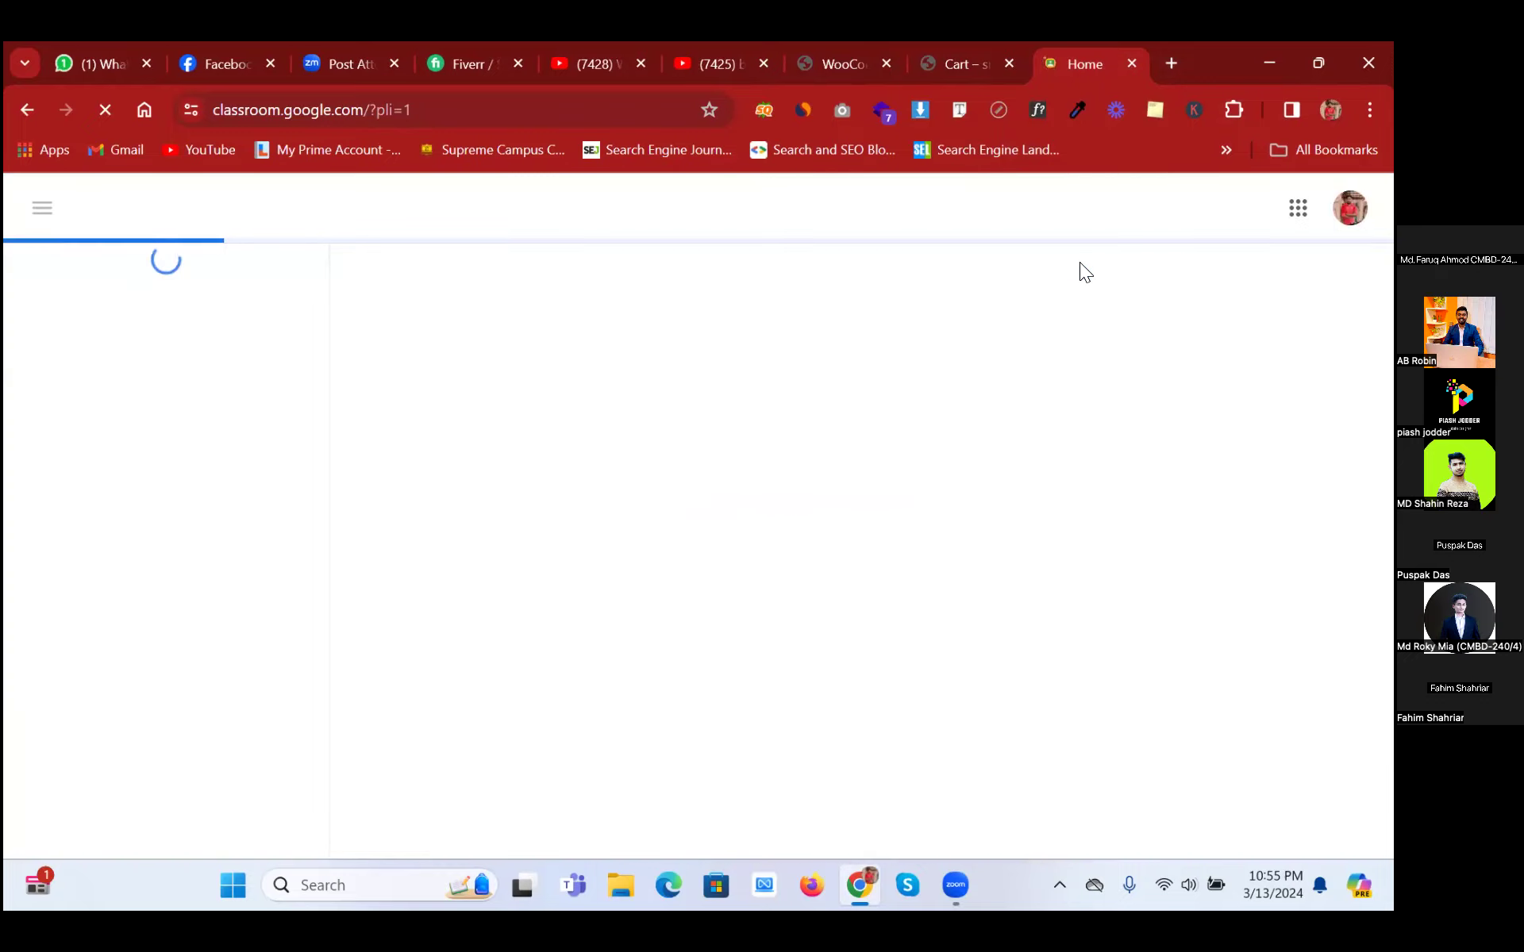
pyautogui.click(518, 63)
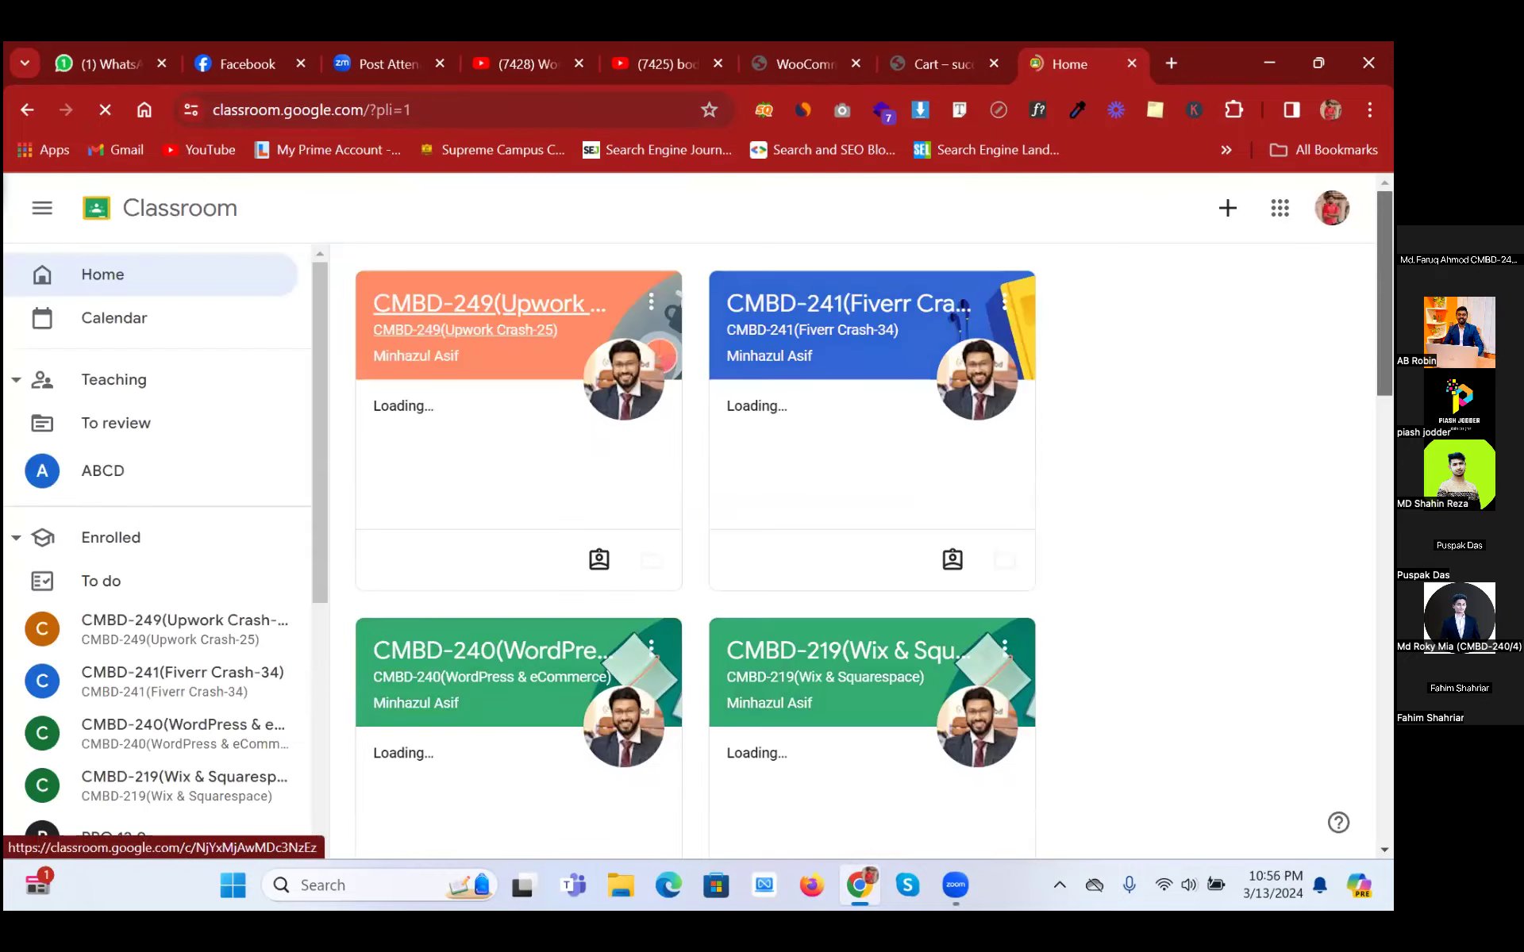
pyautogui.scroll(-4, 962, 305)
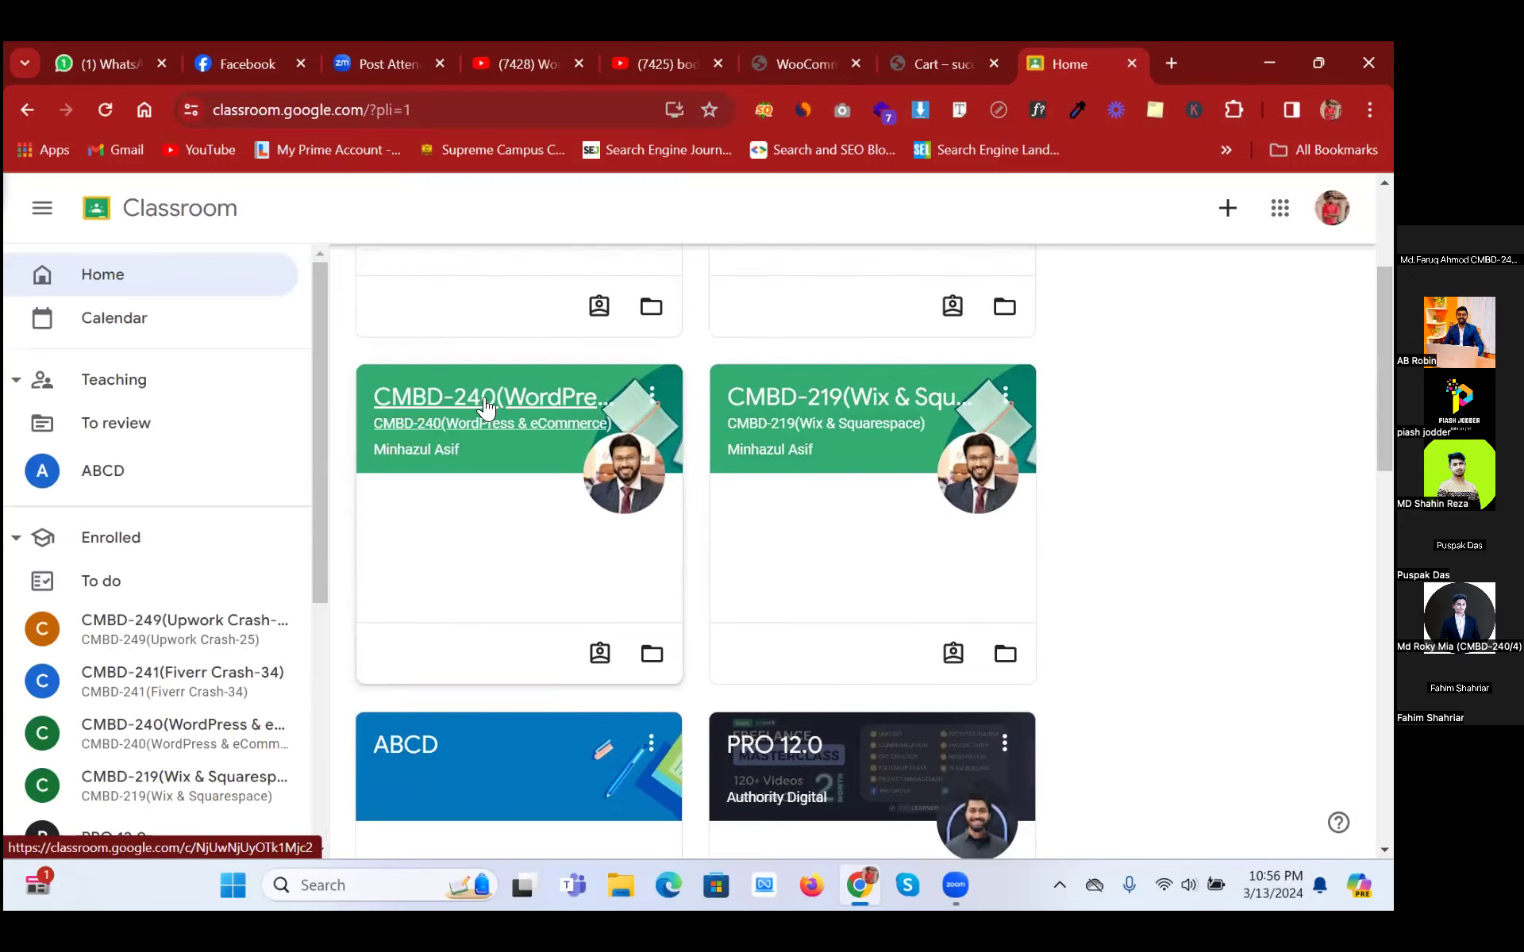
pyautogui.click(486, 401)
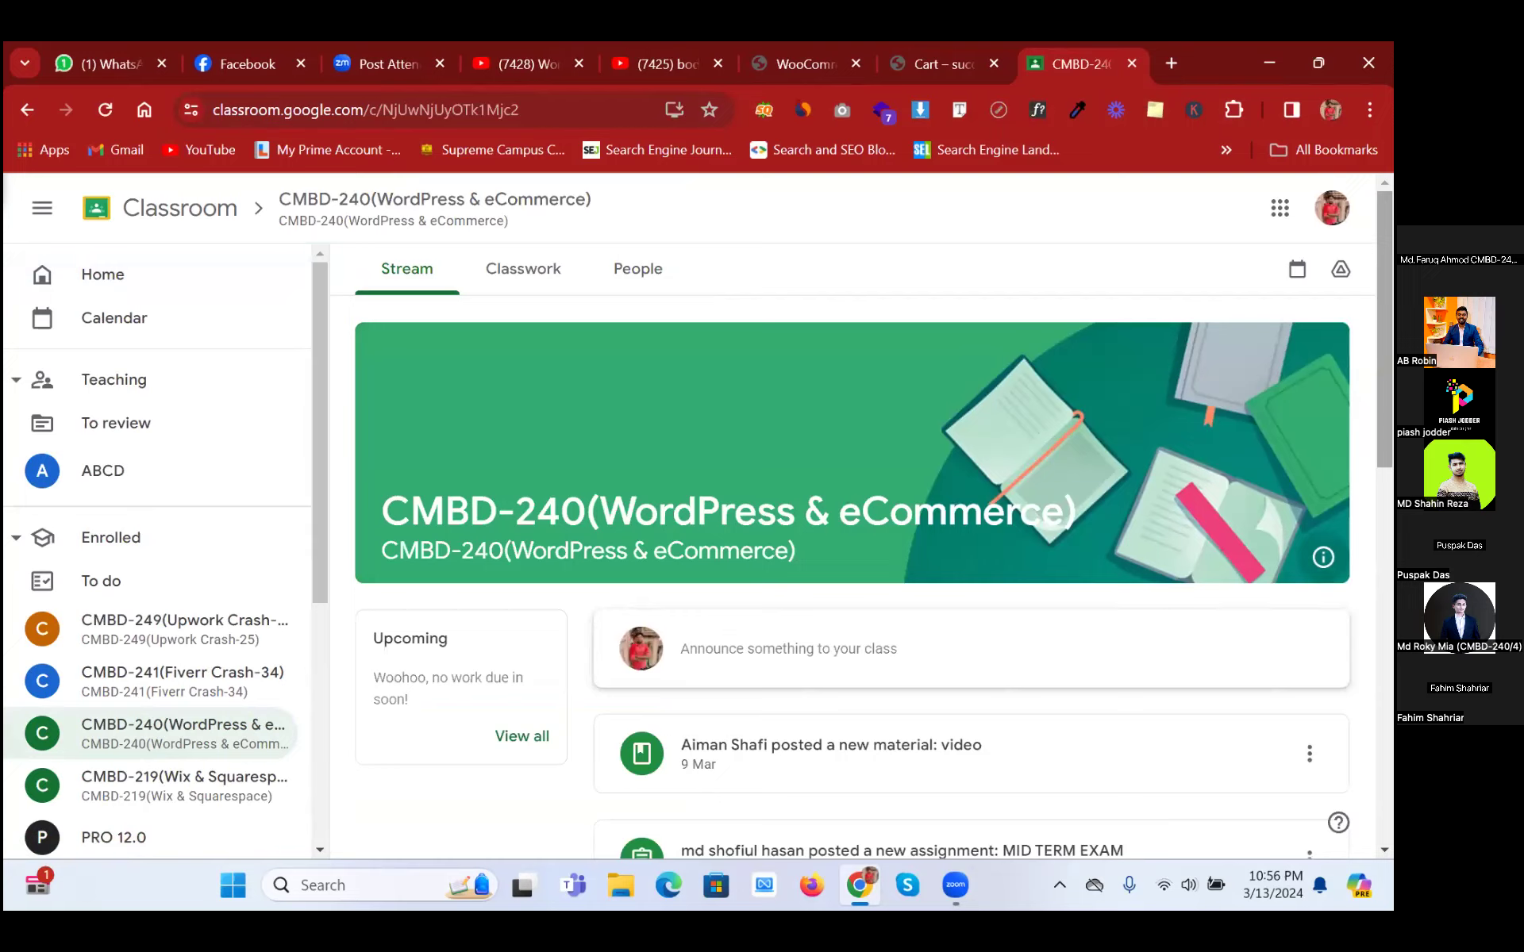
# Step: Open the class Assignment from 6 Mar and its linked price shipping calculation document, and compare its pricing rules with the store cart
pyautogui.scroll(-2, 853, 556)
pyautogui.scroll(-3, 874, 559)
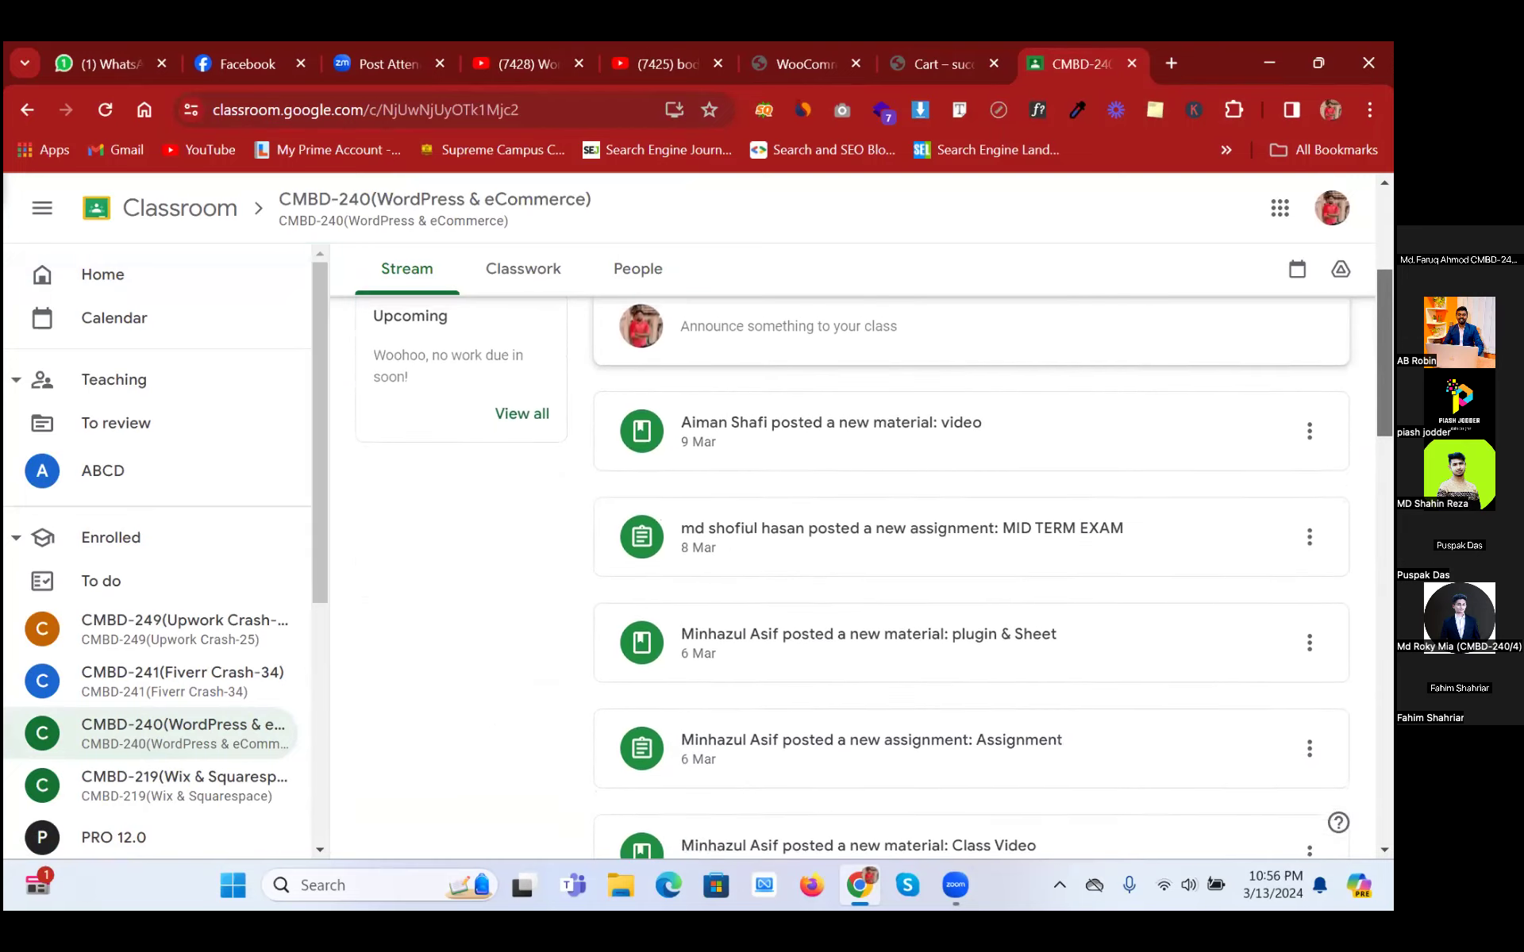
pyautogui.click(990, 575)
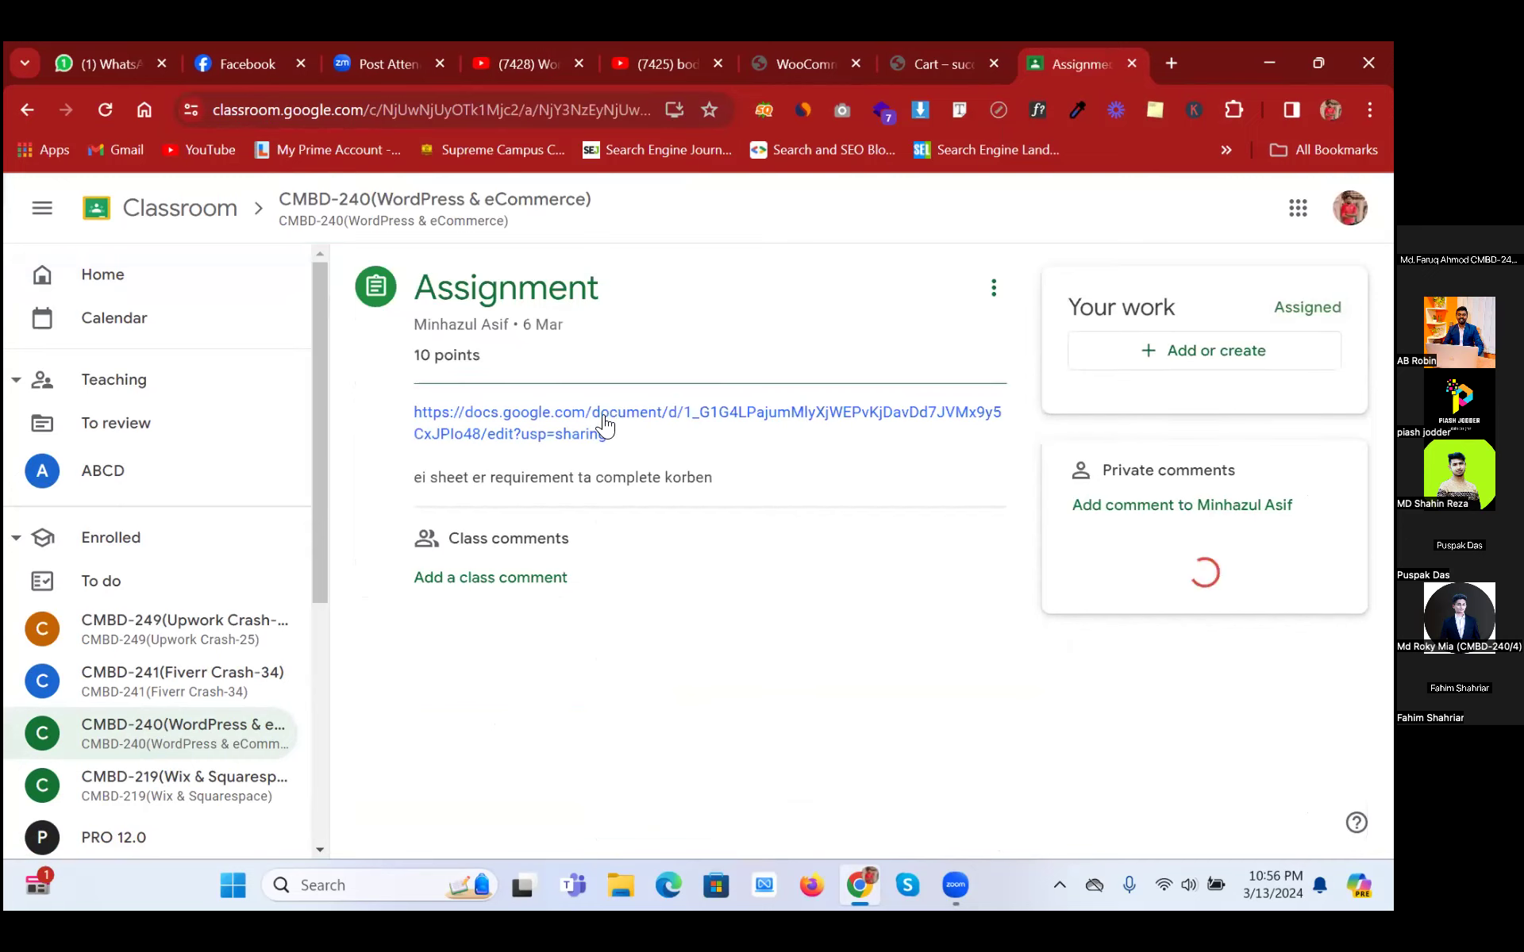
pyautogui.click(603, 414)
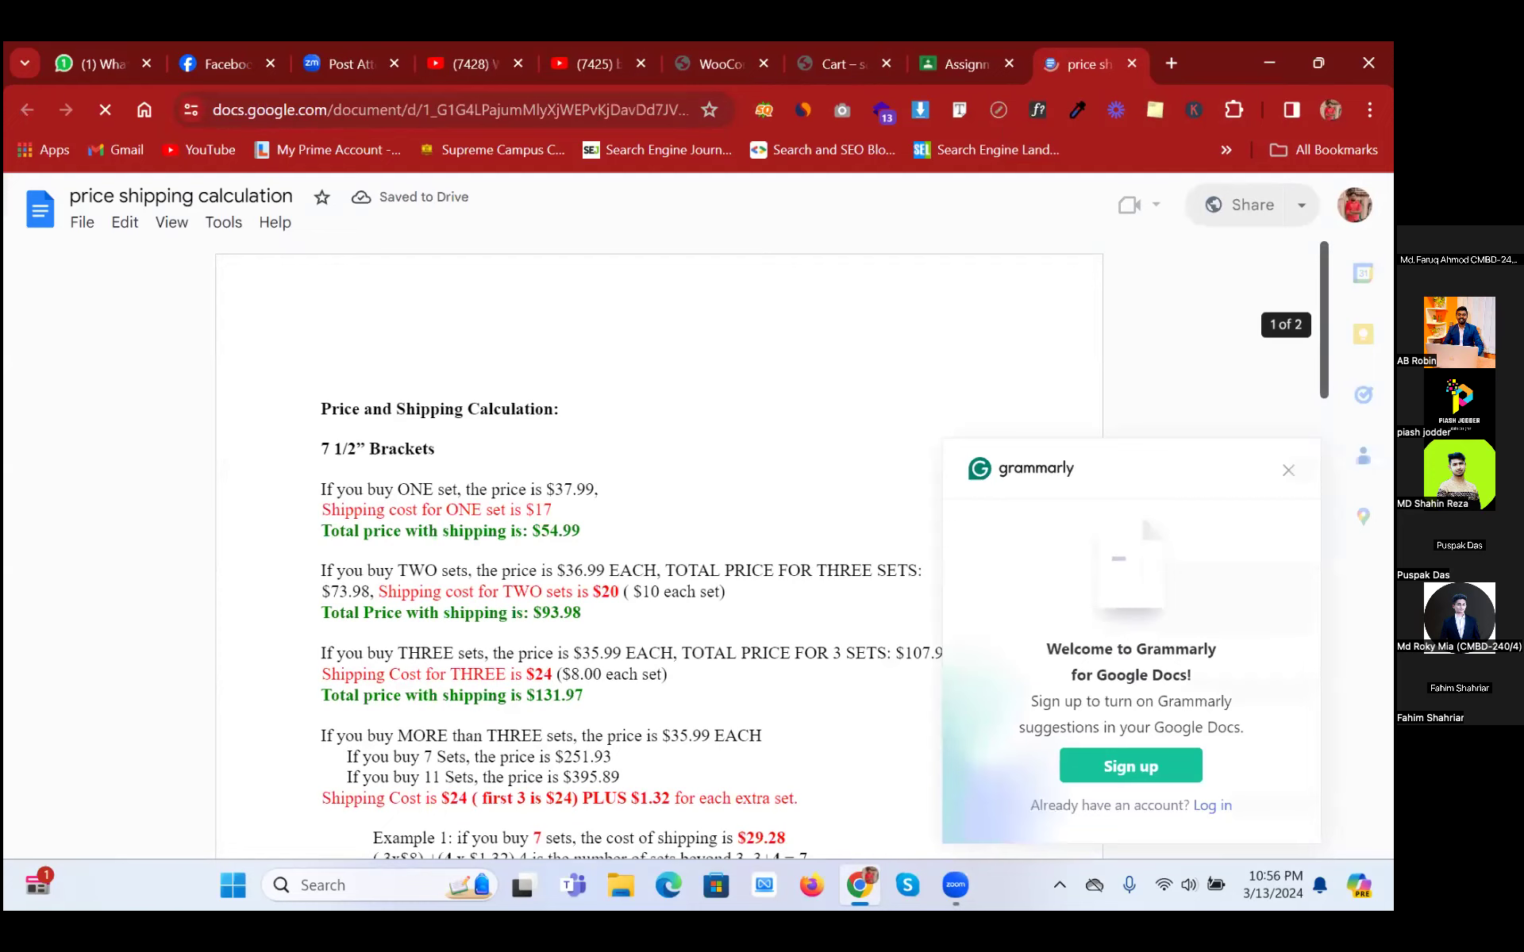
pyautogui.scroll(-4, 659, 555)
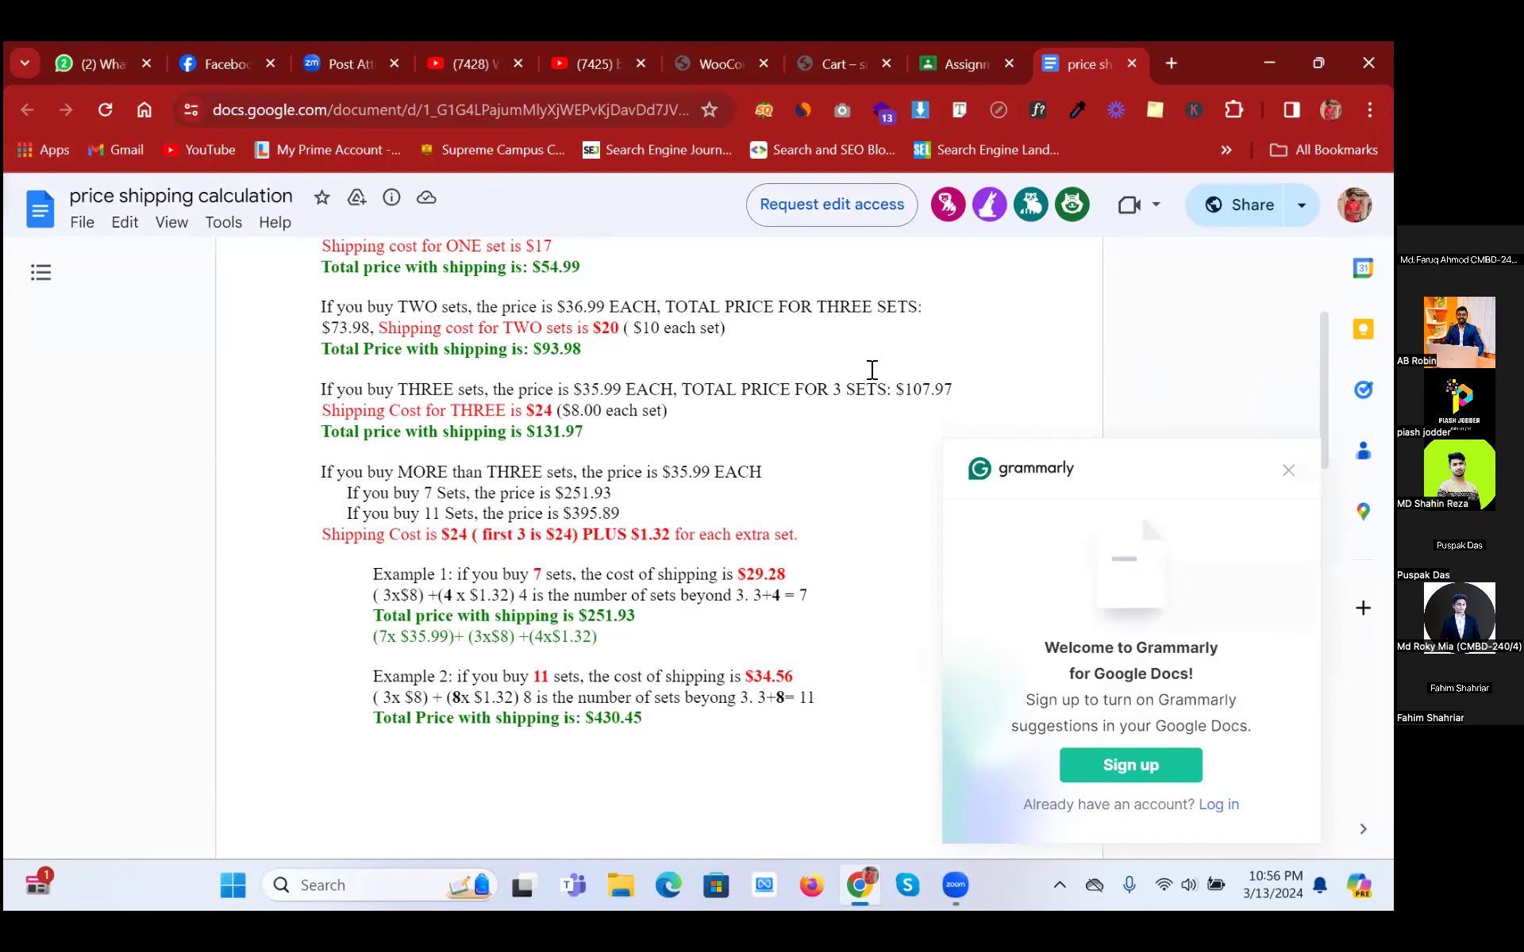
pyautogui.click(835, 70)
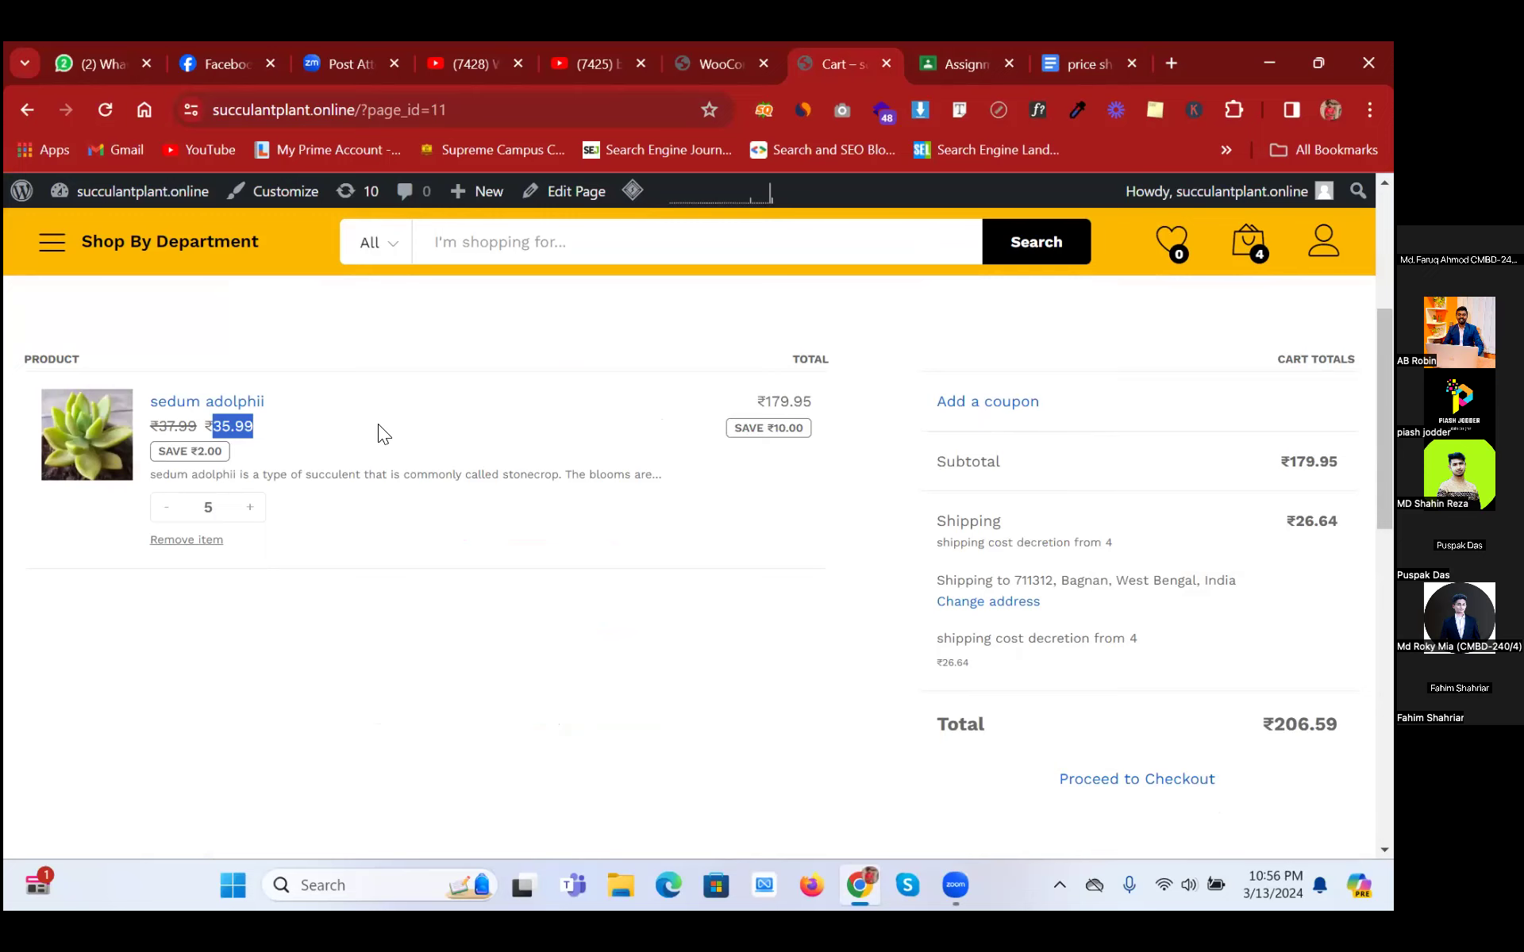
# Step: Return to the WooCommerce shipping zone, open its Table Rate Shipping method for editing and expand the Table of Rates
pyautogui.click(719, 63)
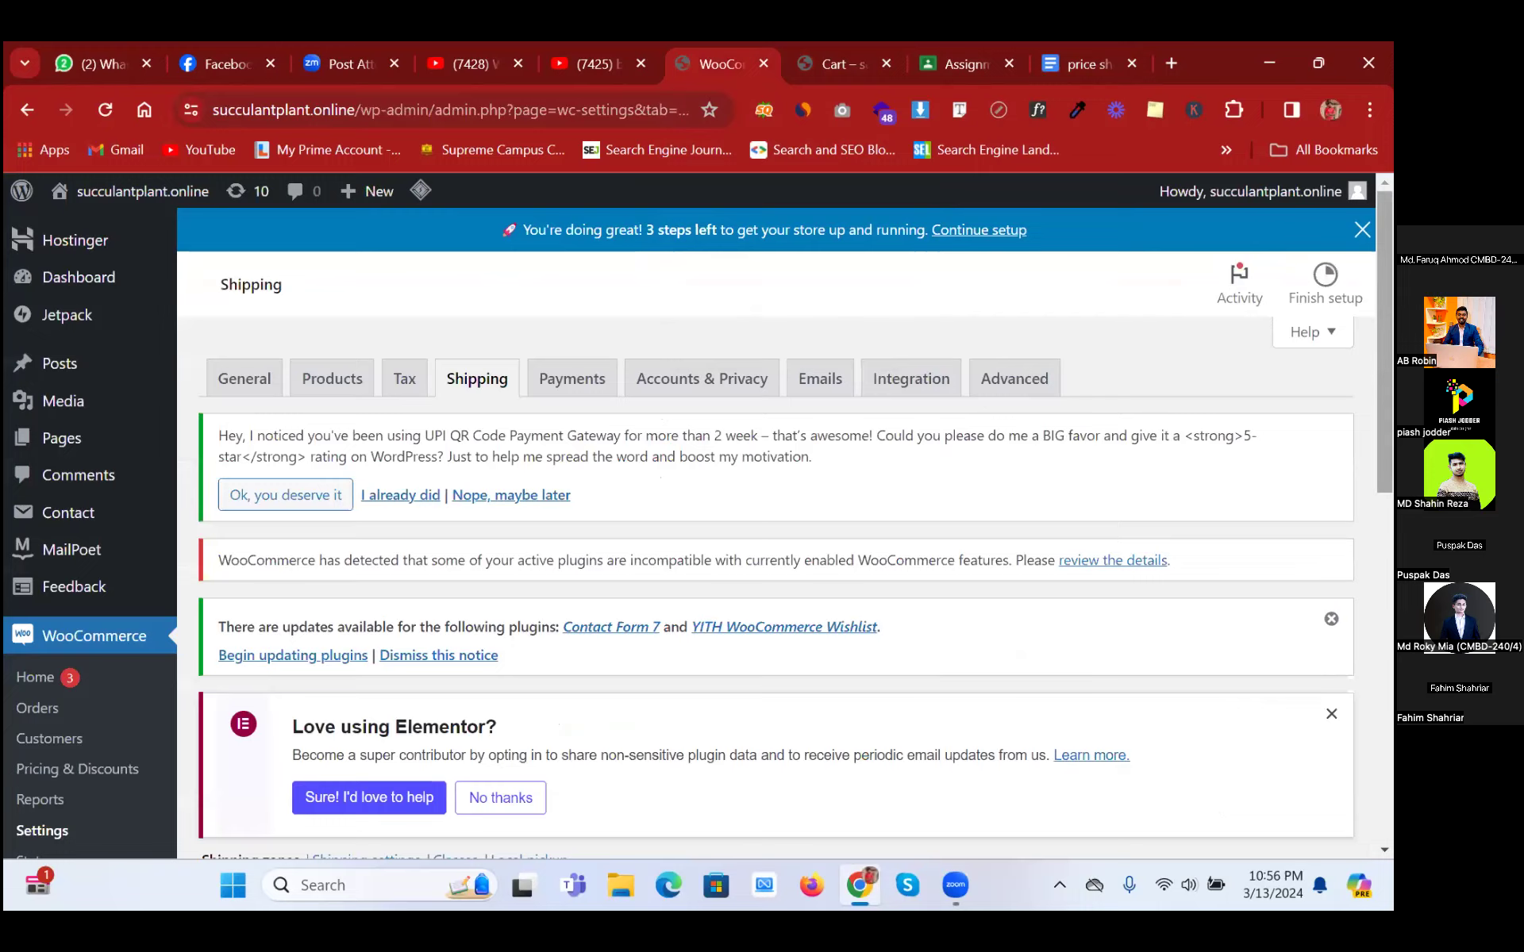
pyautogui.scroll(-10, 777, 524)
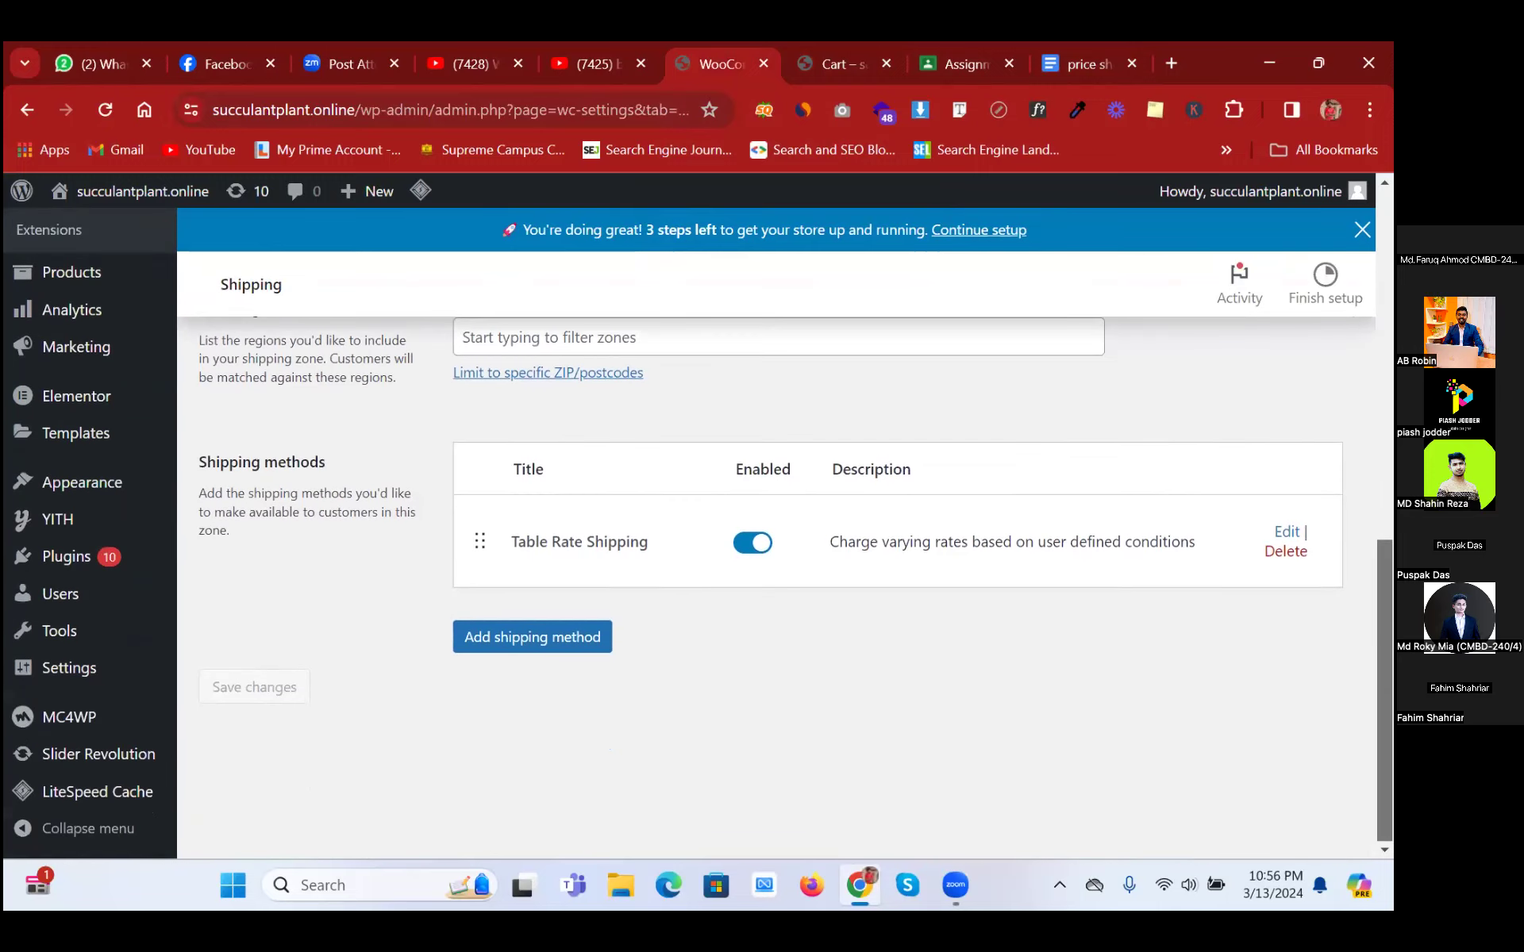
pyautogui.click(1286, 531)
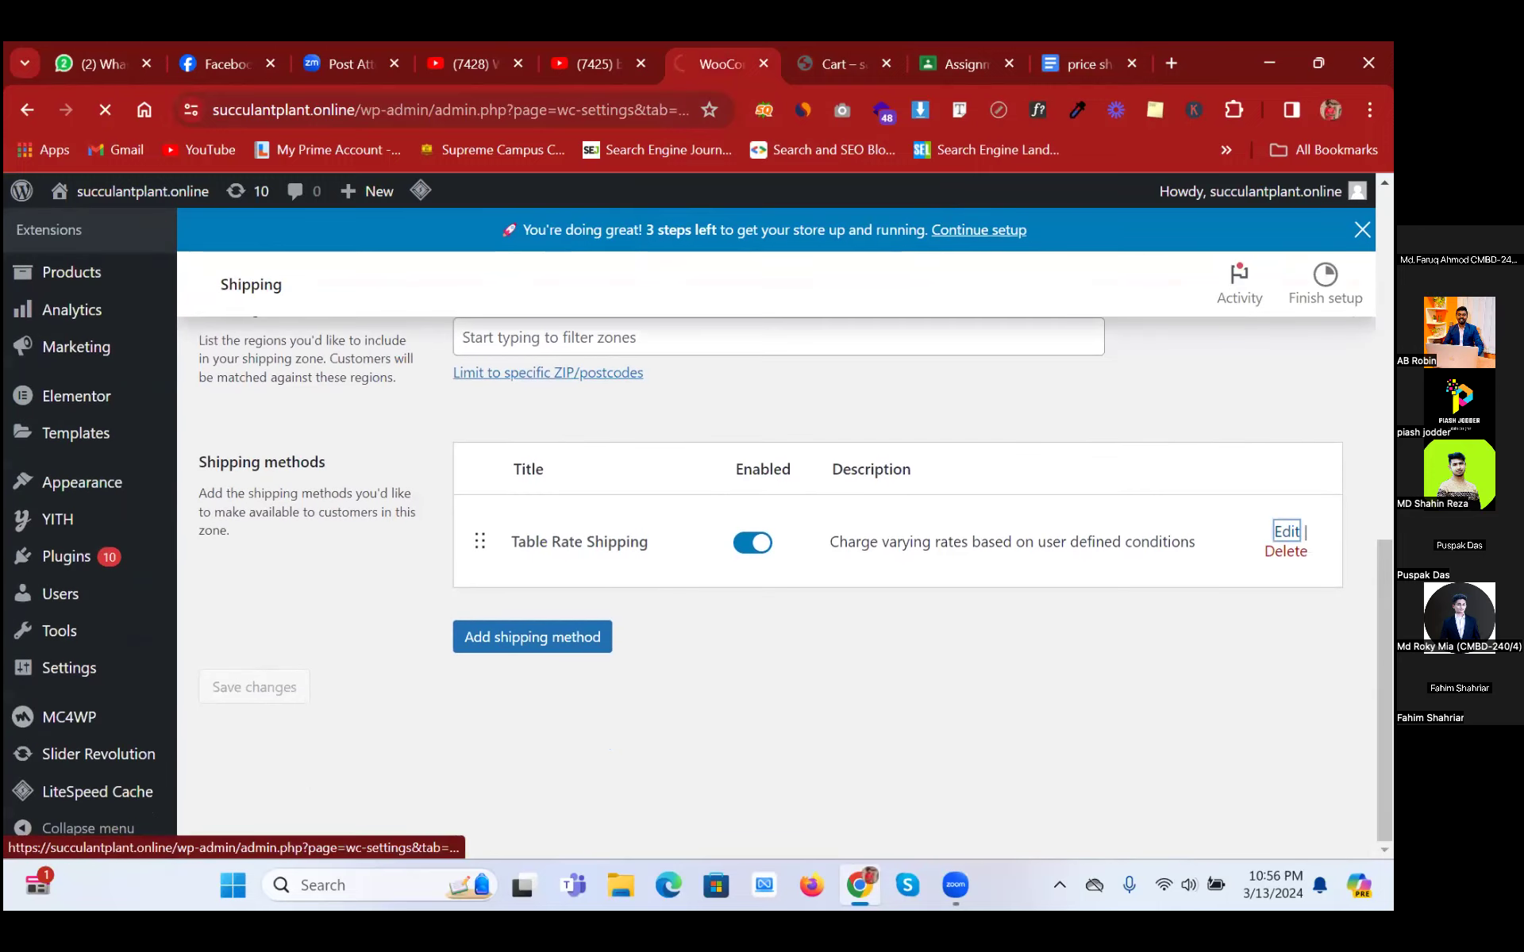
pyautogui.scroll(-5, 777, 524)
pyautogui.scroll(-3, 1102, 690)
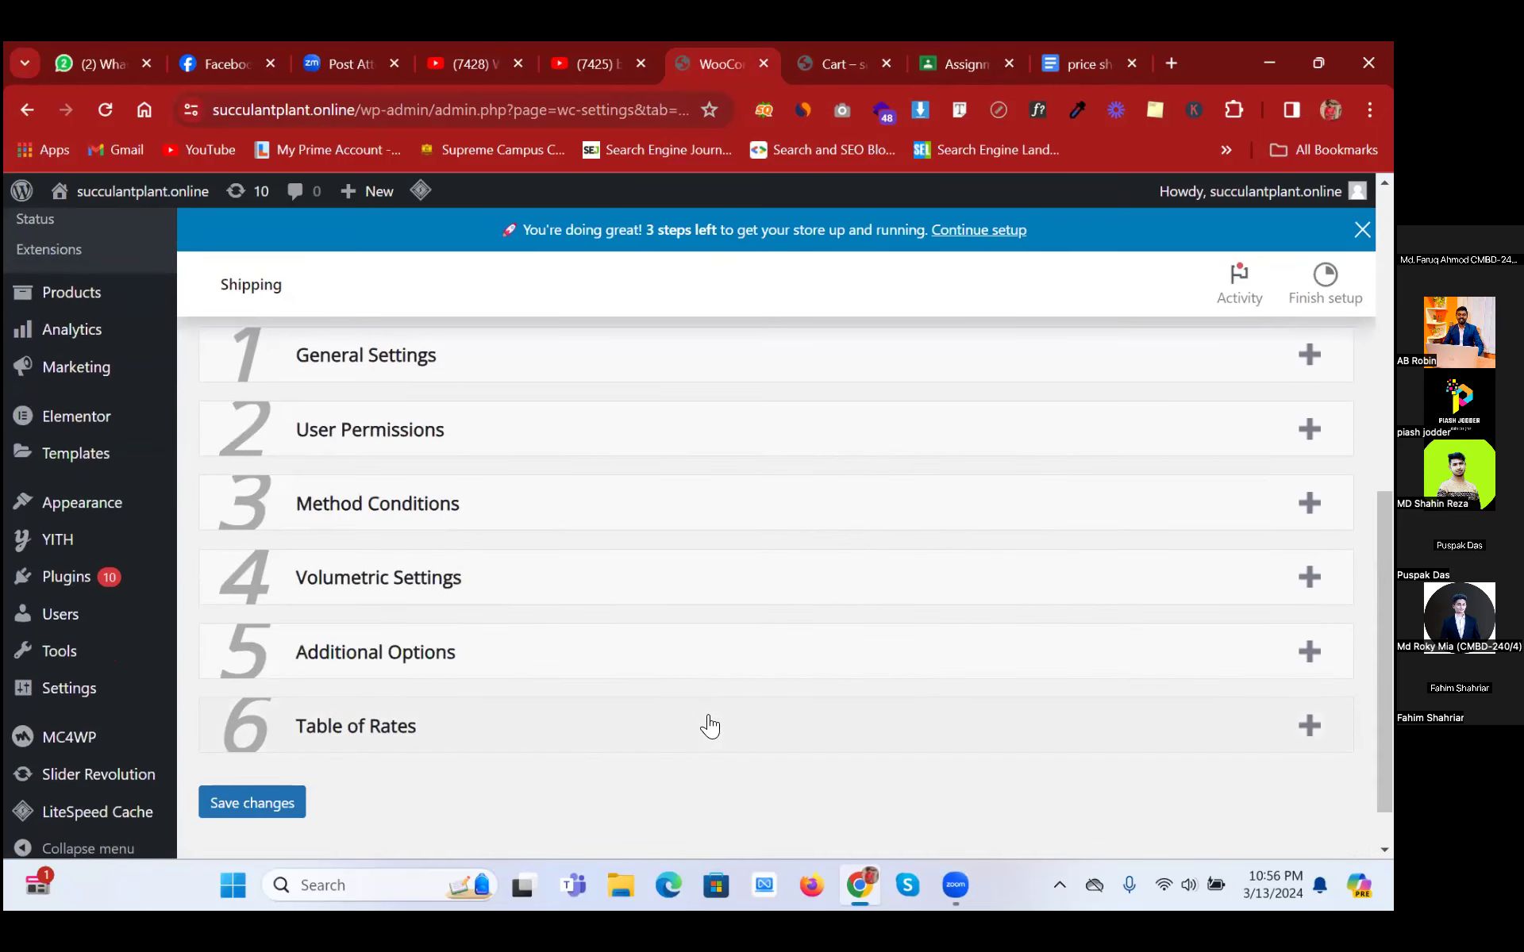
pyautogui.click(710, 726)
# Step: Examine the quantity conditions and costs in the table rows of the shipping option, especially the fixed cost of the first row
pyautogui.scroll(-2, 709, 726)
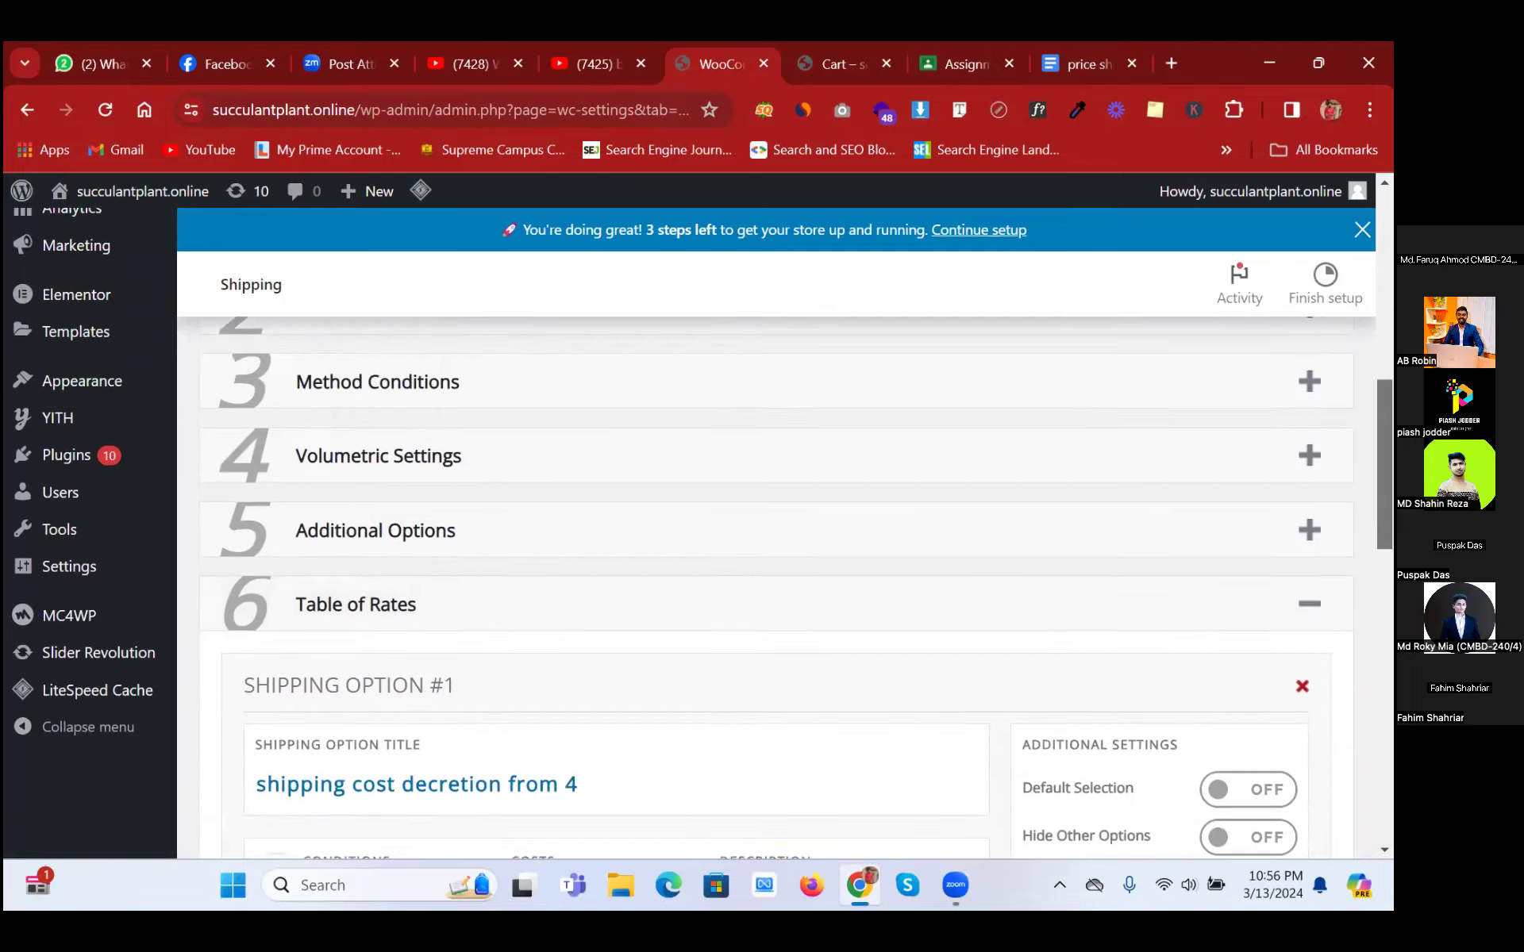
pyautogui.scroll(-10, 777, 588)
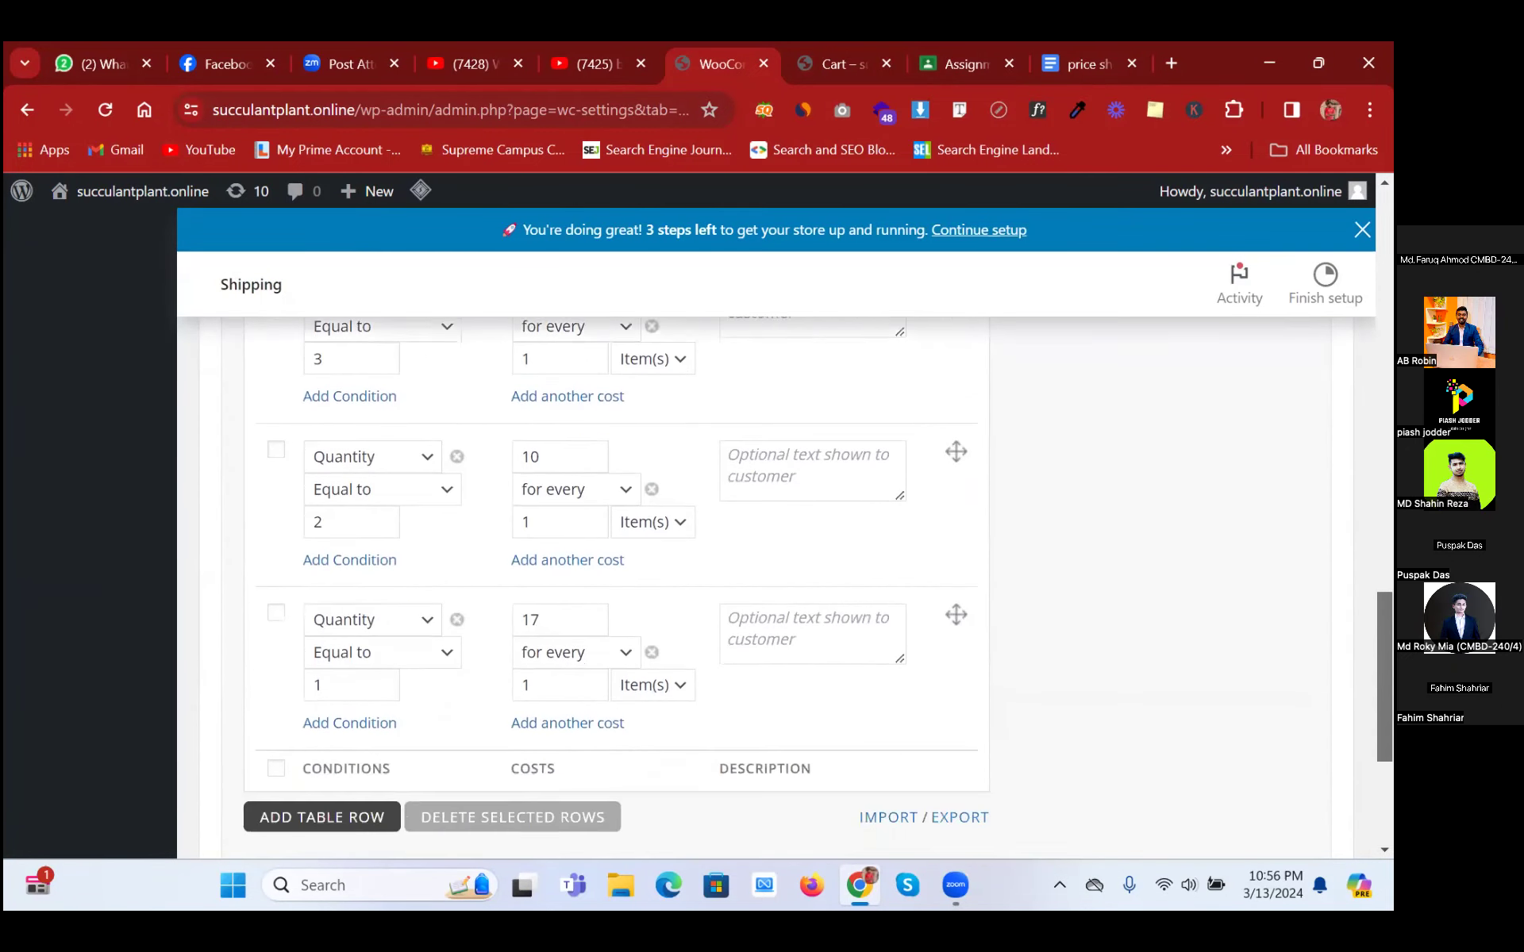
pyautogui.scroll(-2, 777, 587)
pyautogui.scroll(6, 778, 587)
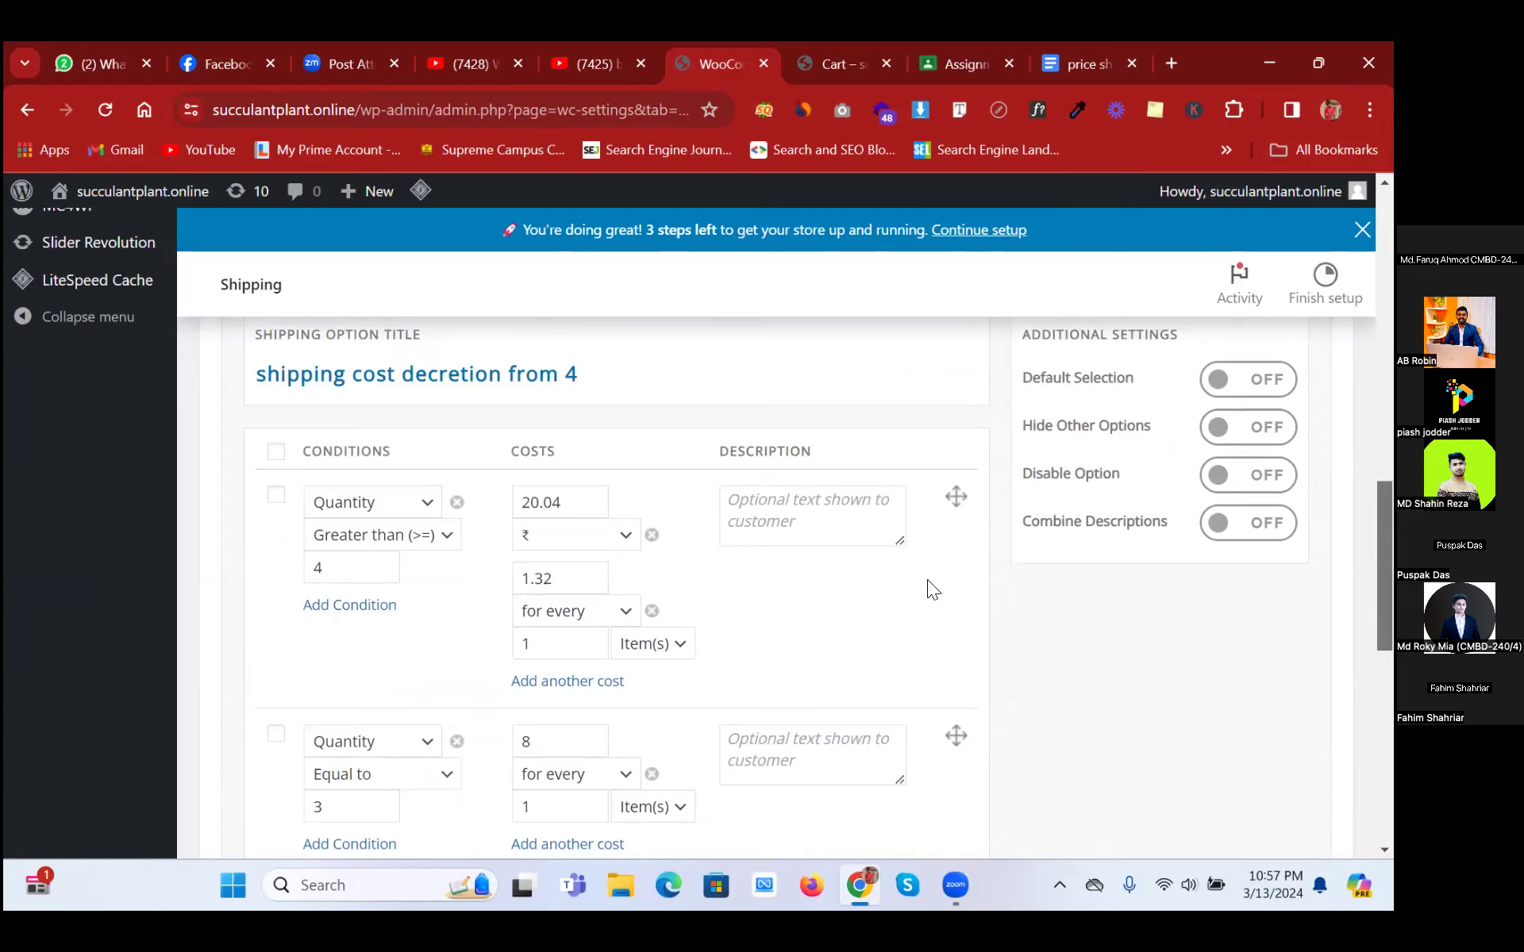
pyautogui.scroll(-1, 703, 529)
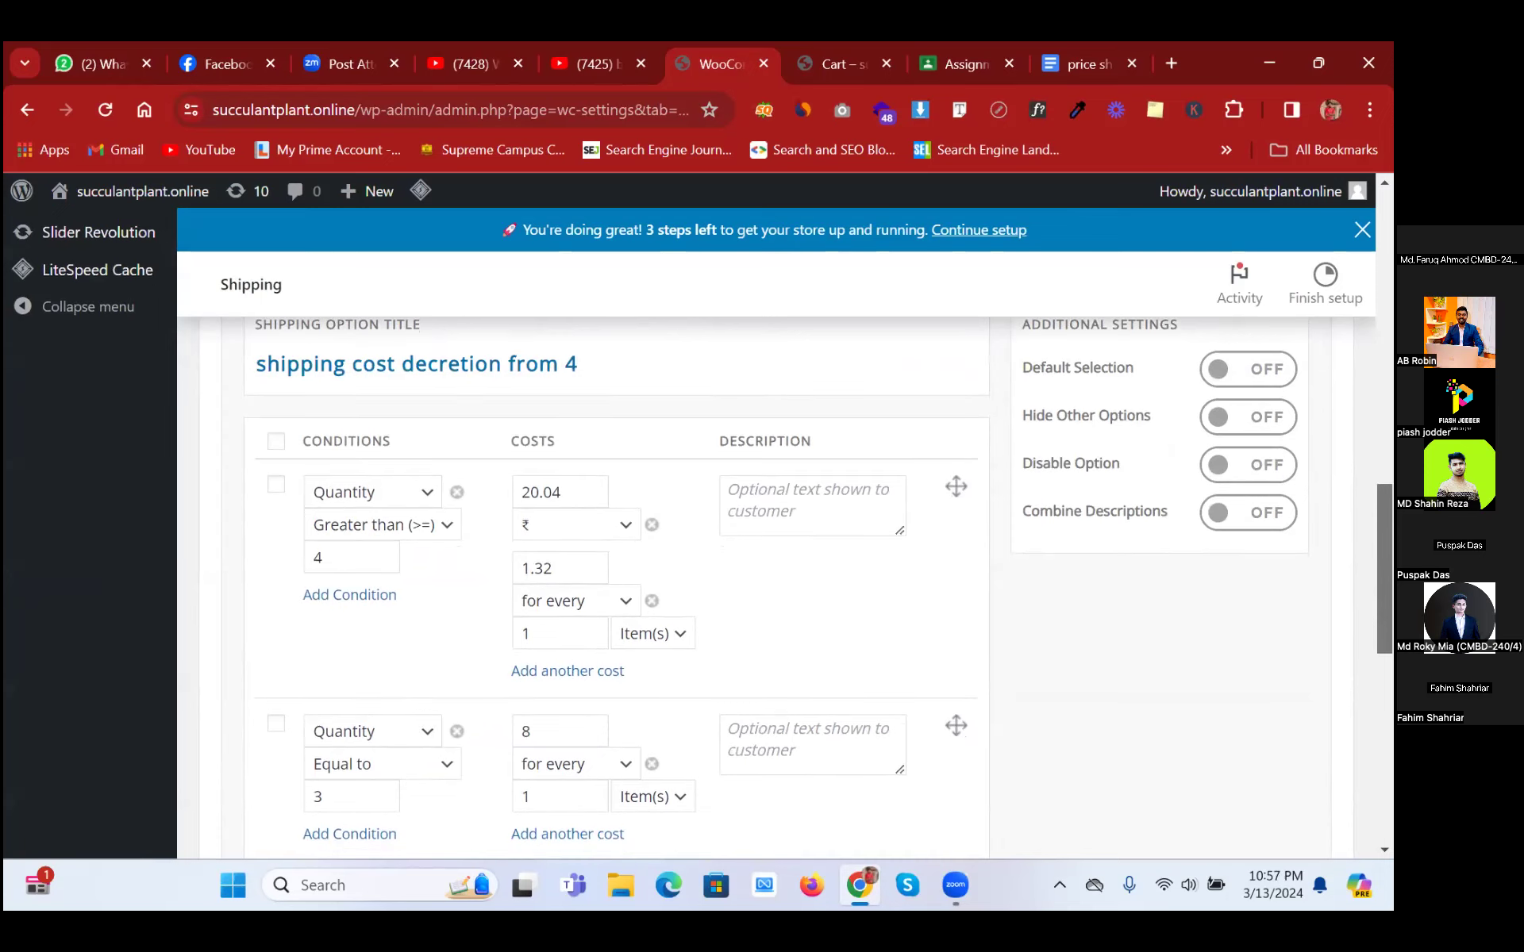
pyautogui.scroll(-1, 703, 534)
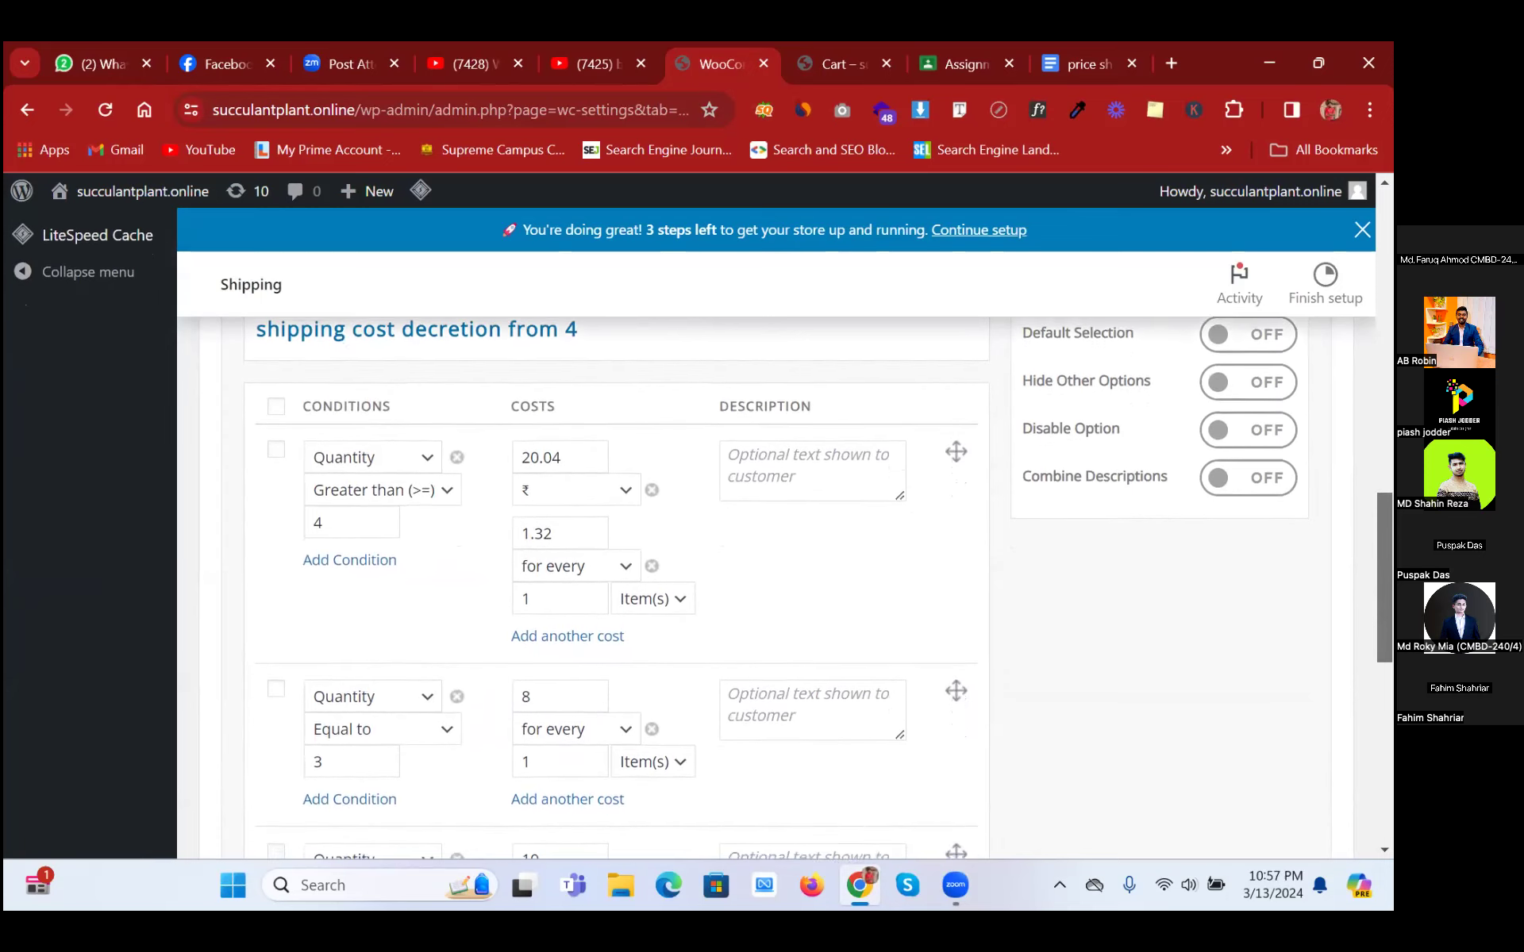
pyautogui.scroll(-1, 702, 531)
pyautogui.scroll(-1, 702, 532)
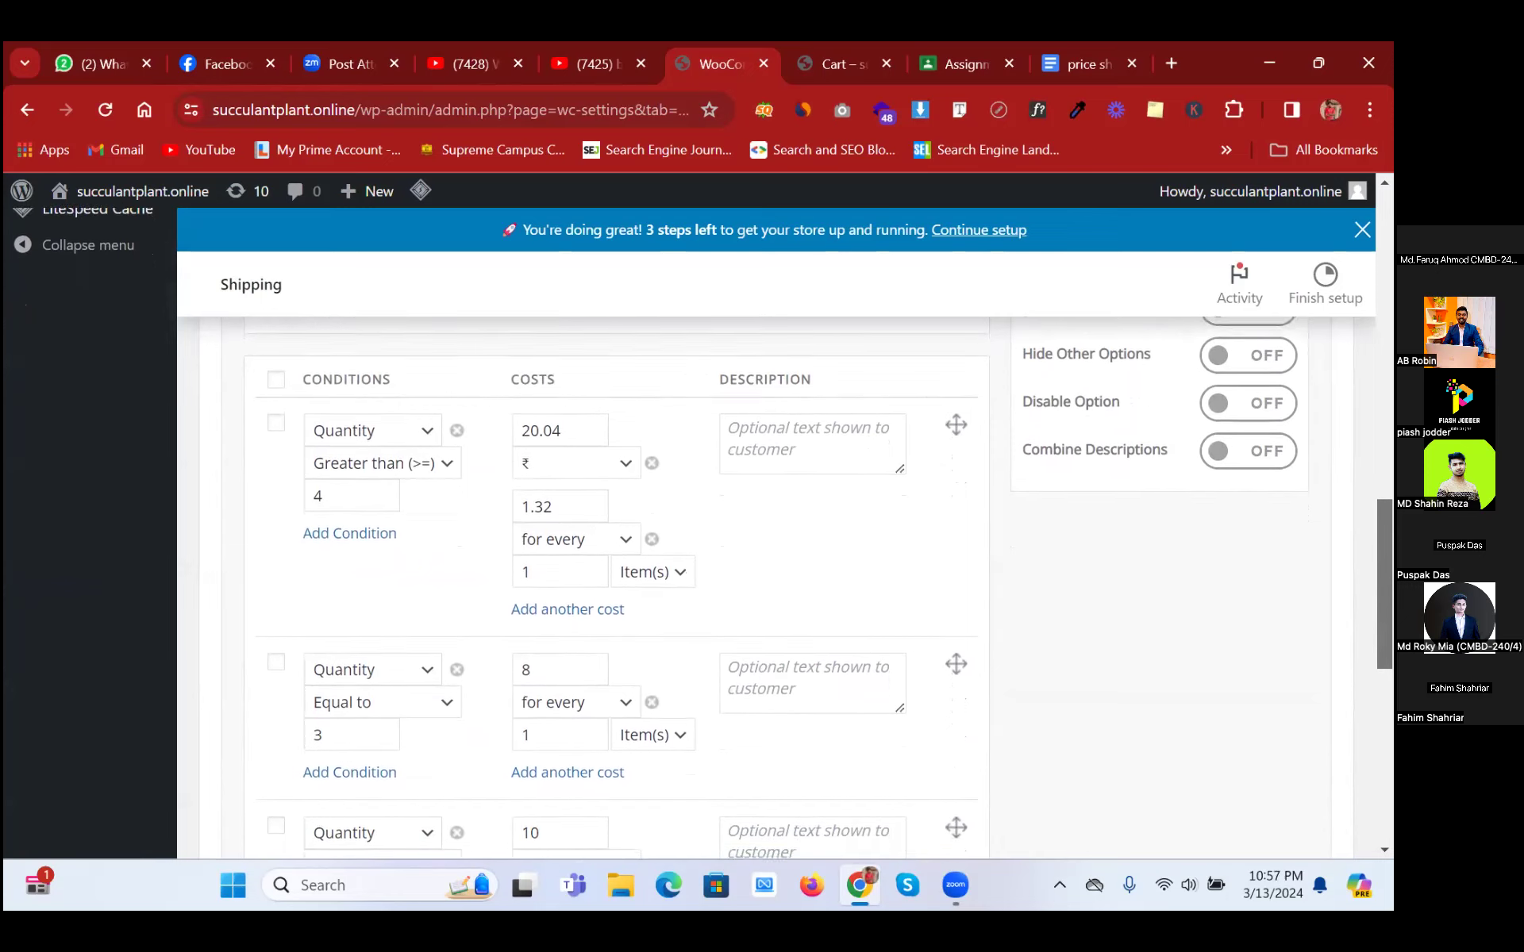
pyautogui.scroll(-2, 702, 534)
pyautogui.scroll(-1, 703, 532)
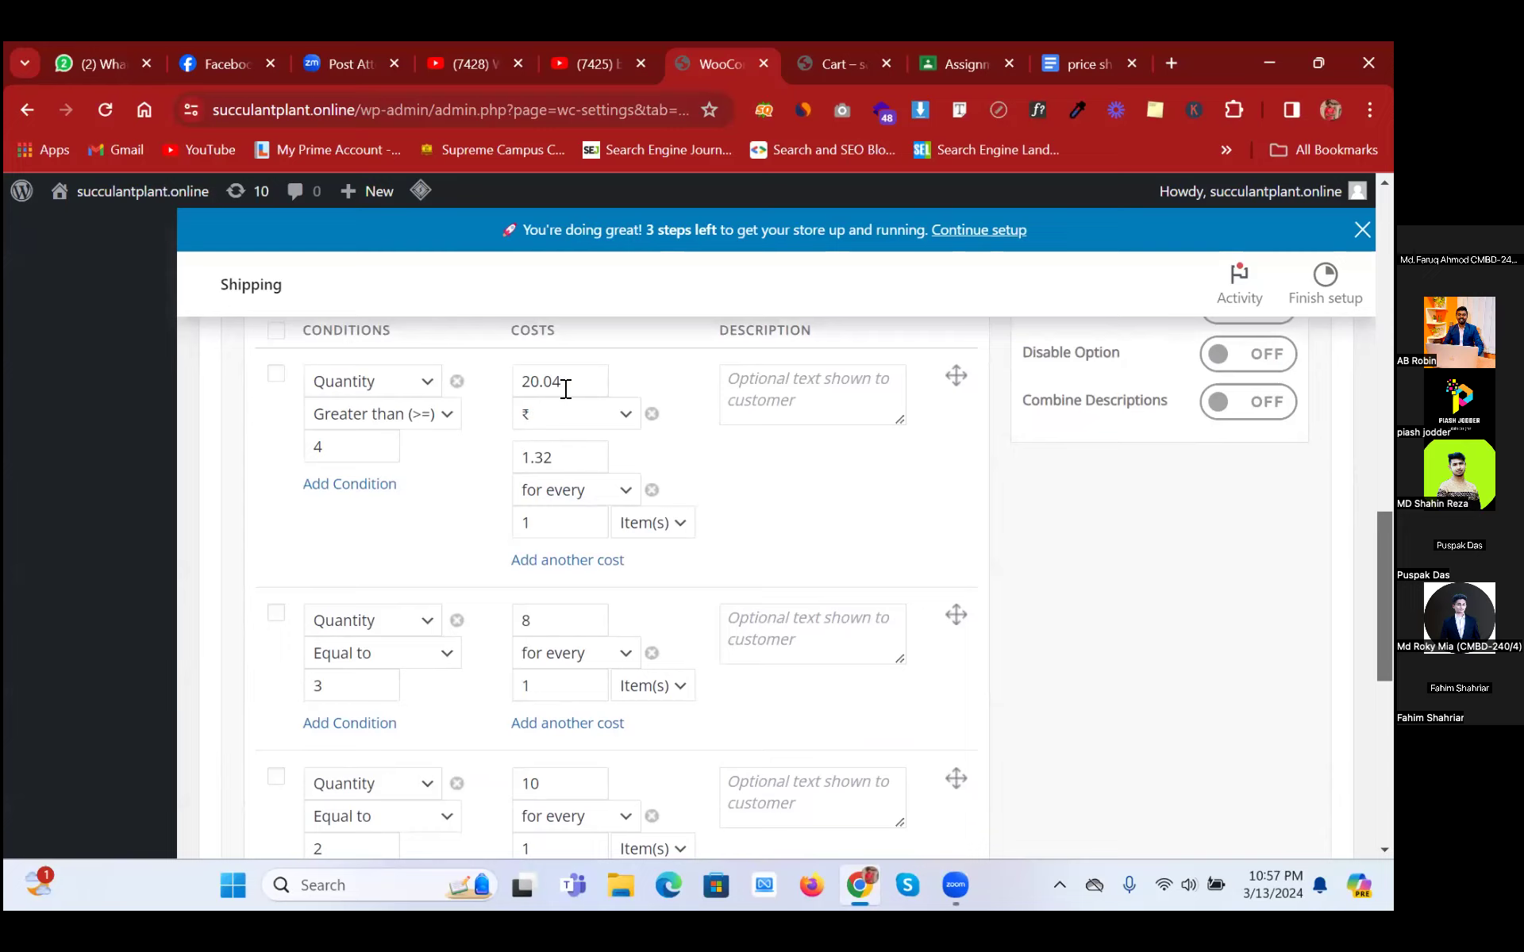
pyautogui.moveTo(565, 388); pyautogui.dragTo(510, 392)
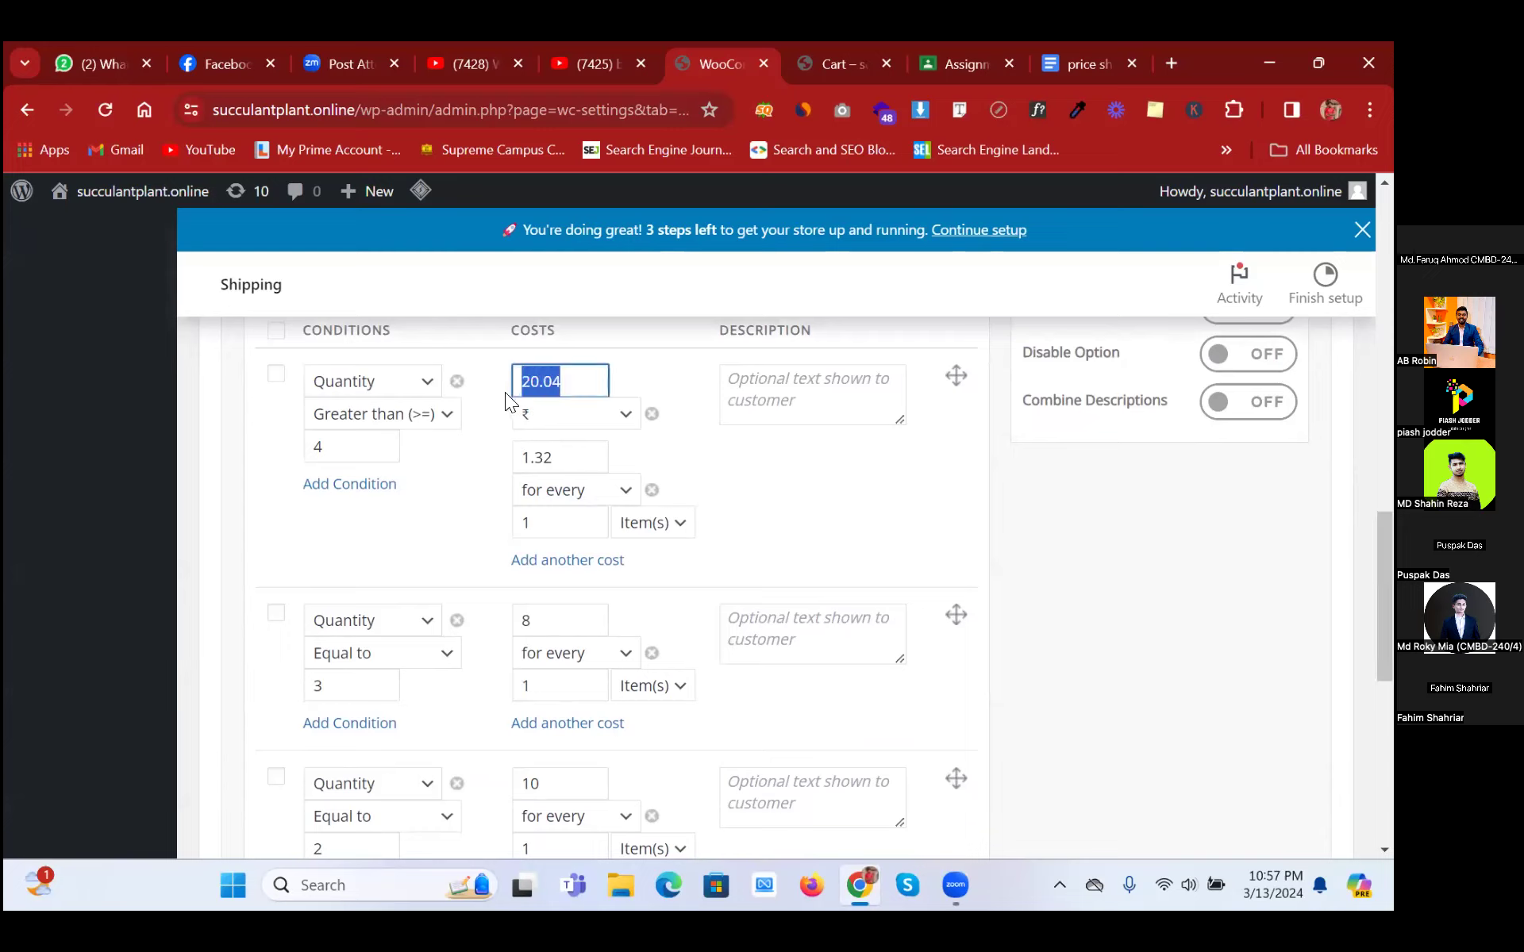
pyautogui.click(480, 448)
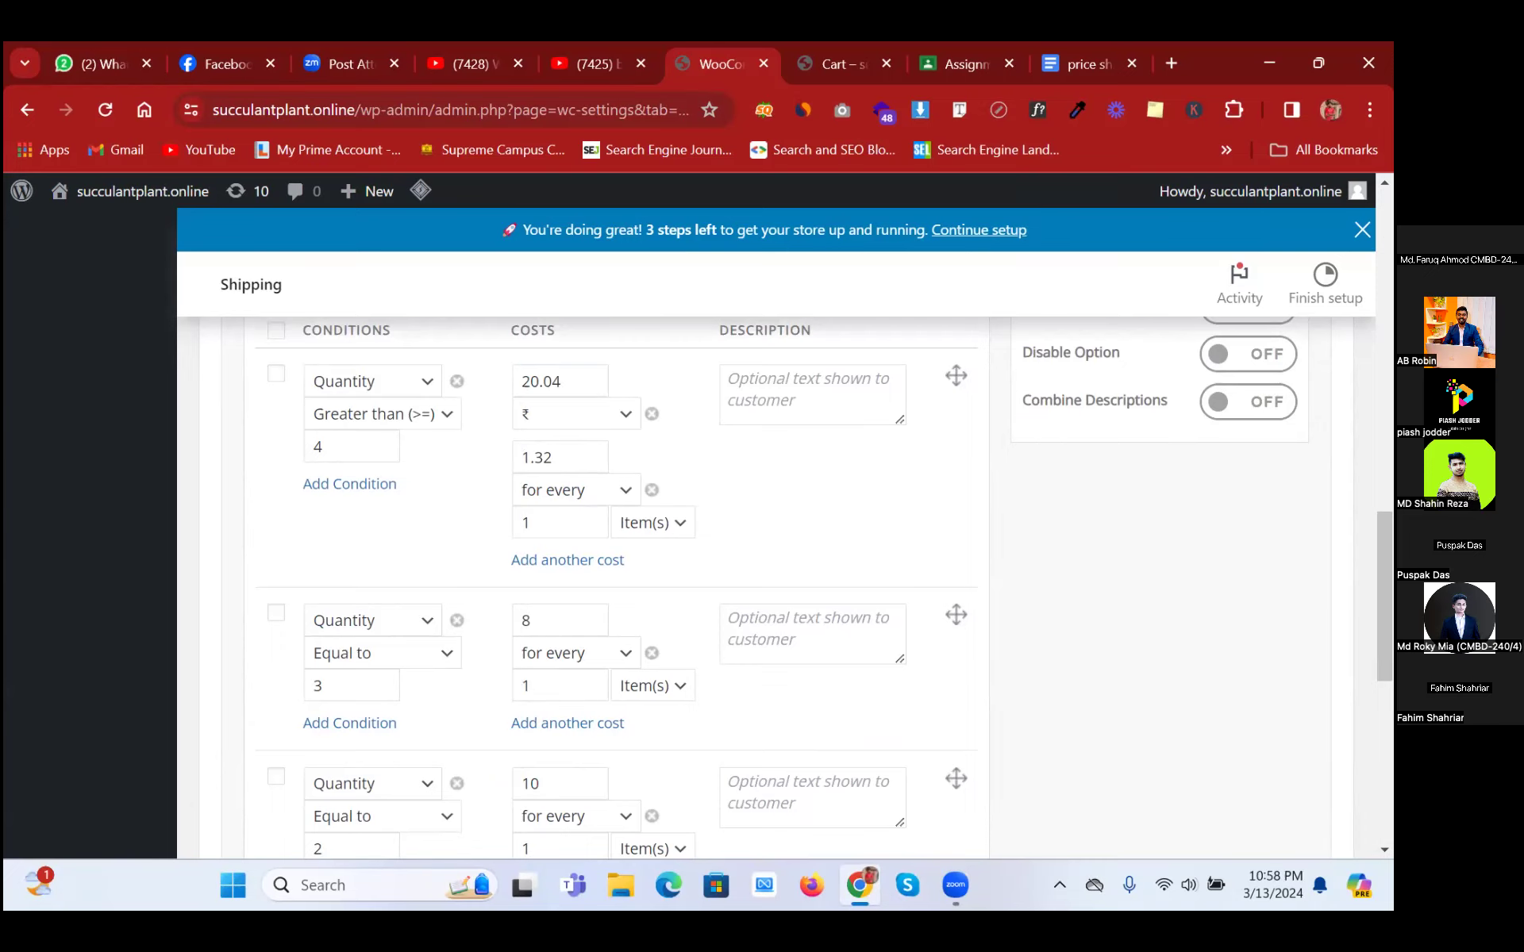
pyautogui.scroll(-5, 619, 587)
pyautogui.scroll(3, 619, 587)
pyautogui.scroll(2, 619, 587)
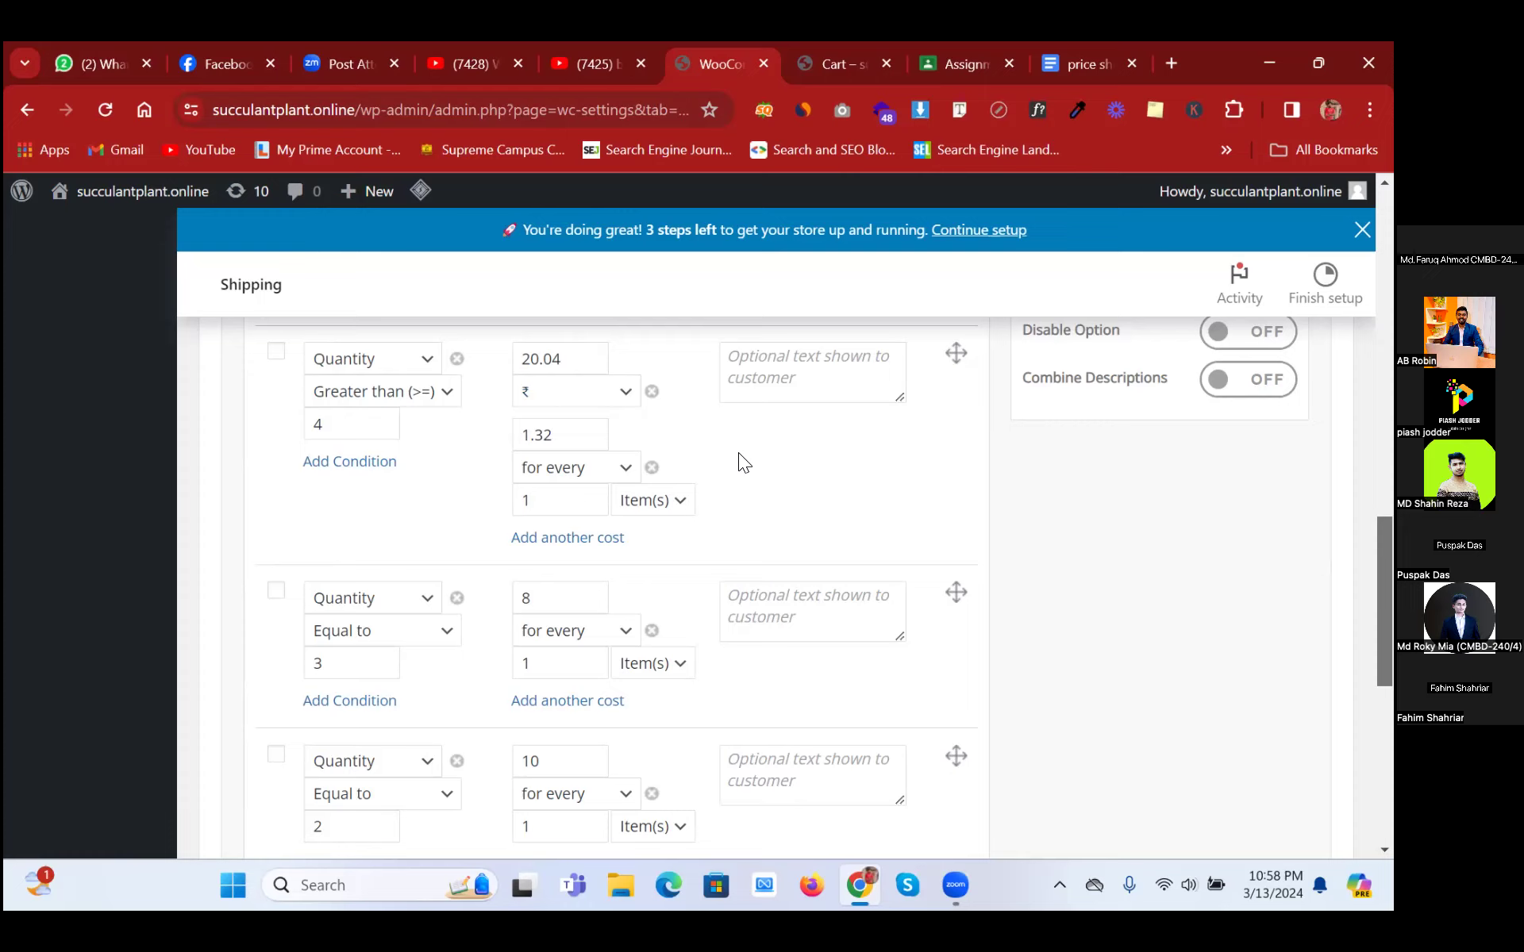
# Step: Set the fixed ₹ cost of the Quantity Greater than (>=) 4 row to 24
pyautogui.click(571, 358)
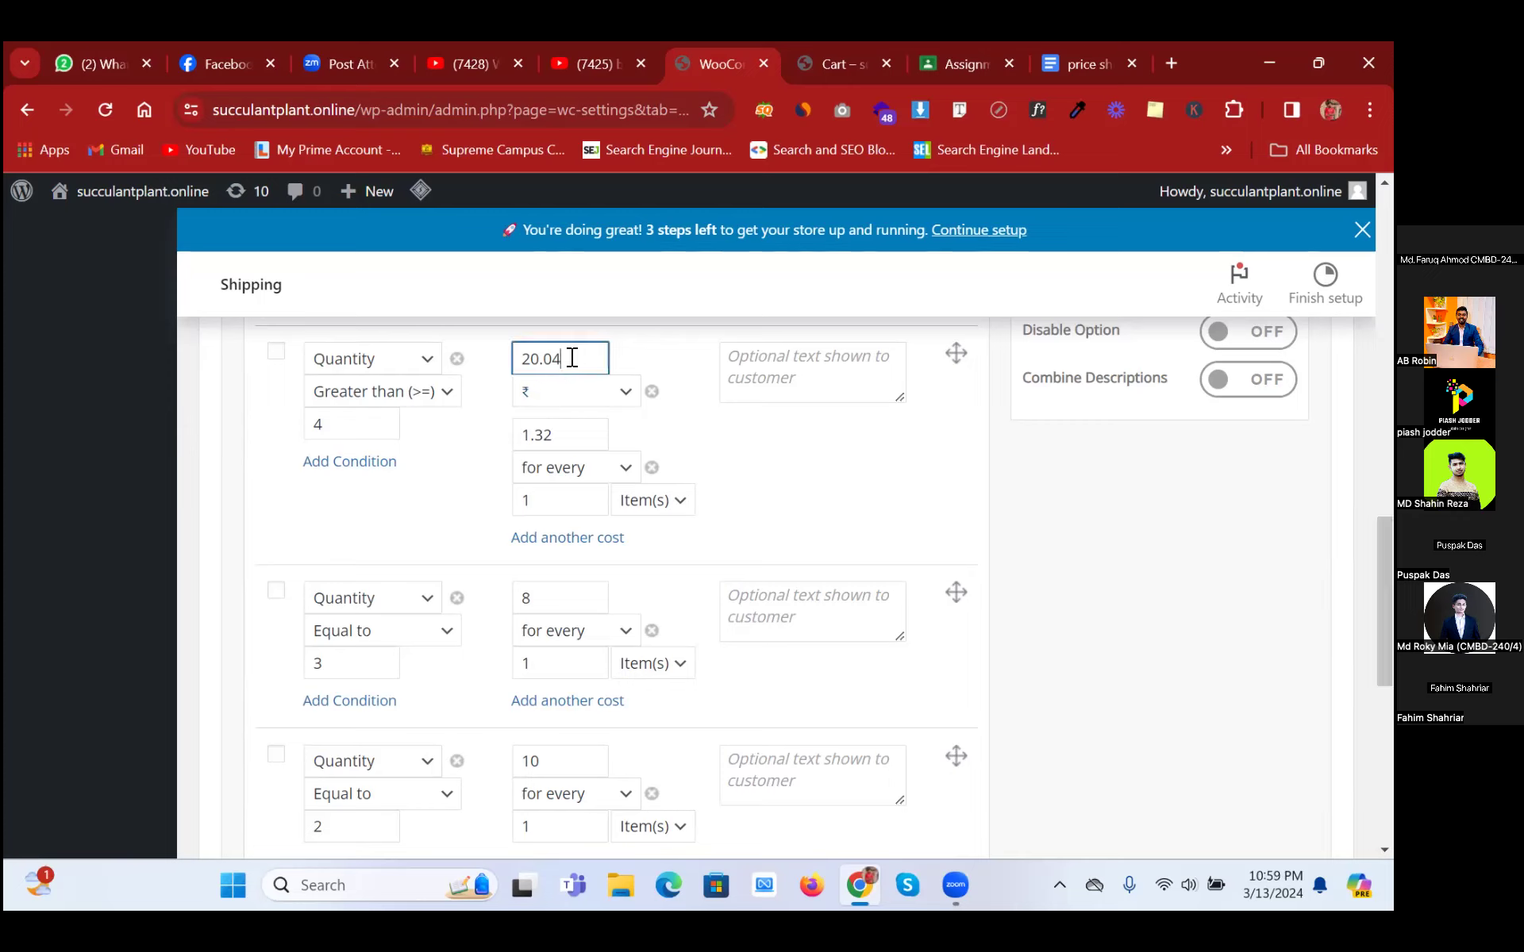
pyautogui.doubleClick(525, 361)
pyautogui.write('24')
pyautogui.click(777, 446)
# Step: Open the Windows Calculator over the shipping settings page
pyautogui.click(406, 885)
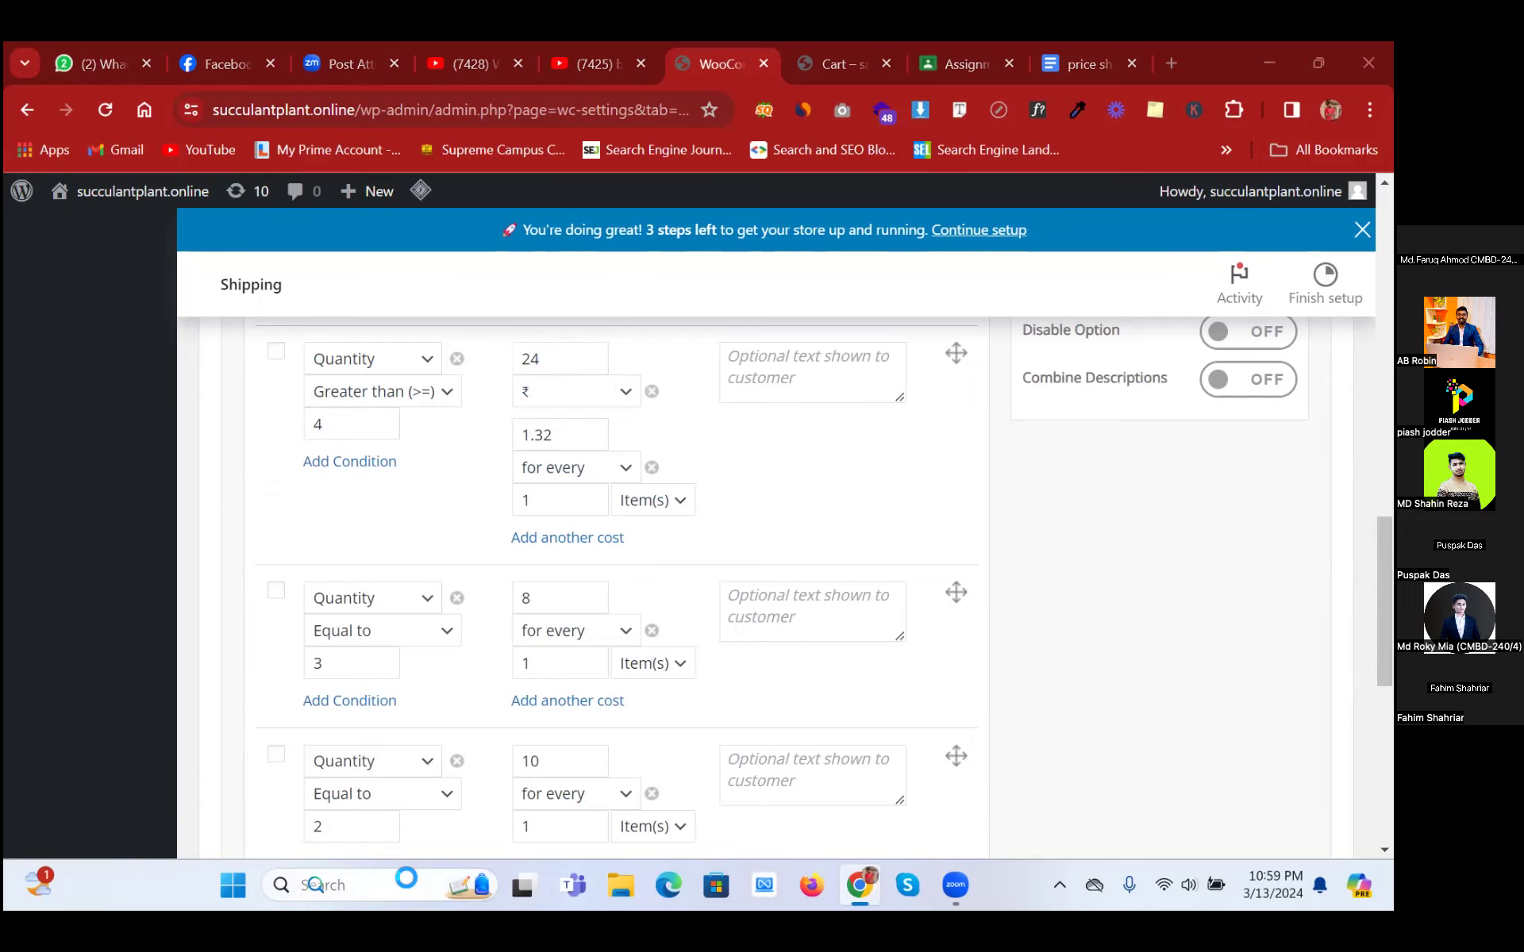
pyautogui.write('ca')
pyautogui.press('Return')
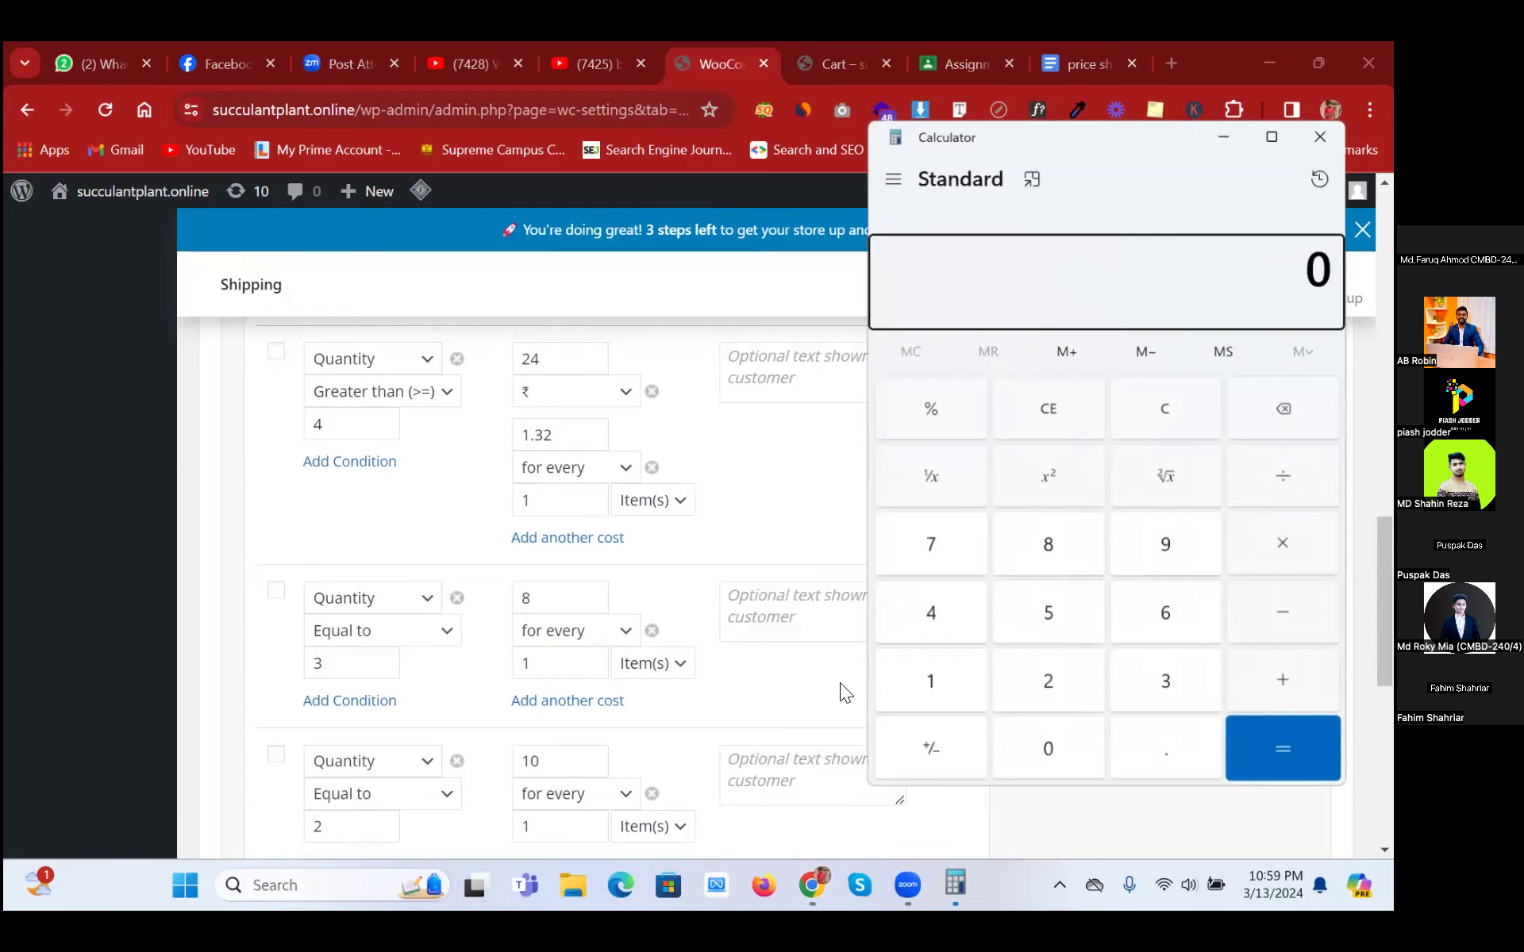
pyautogui.click(929, 689)
pyautogui.click(1168, 692)
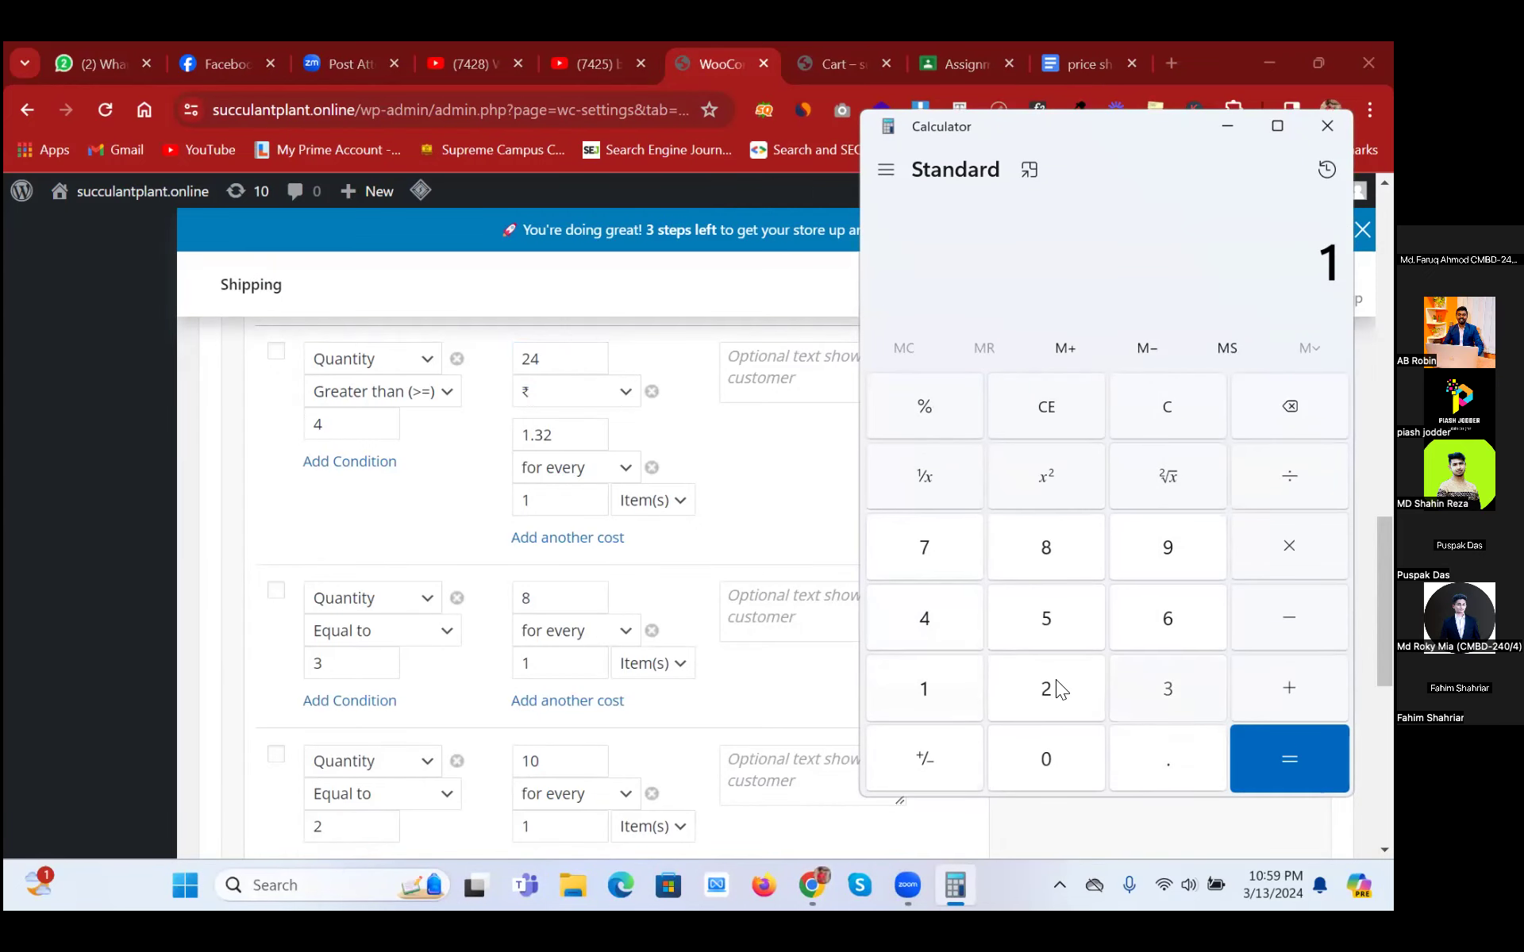
pyautogui.click(1046, 689)
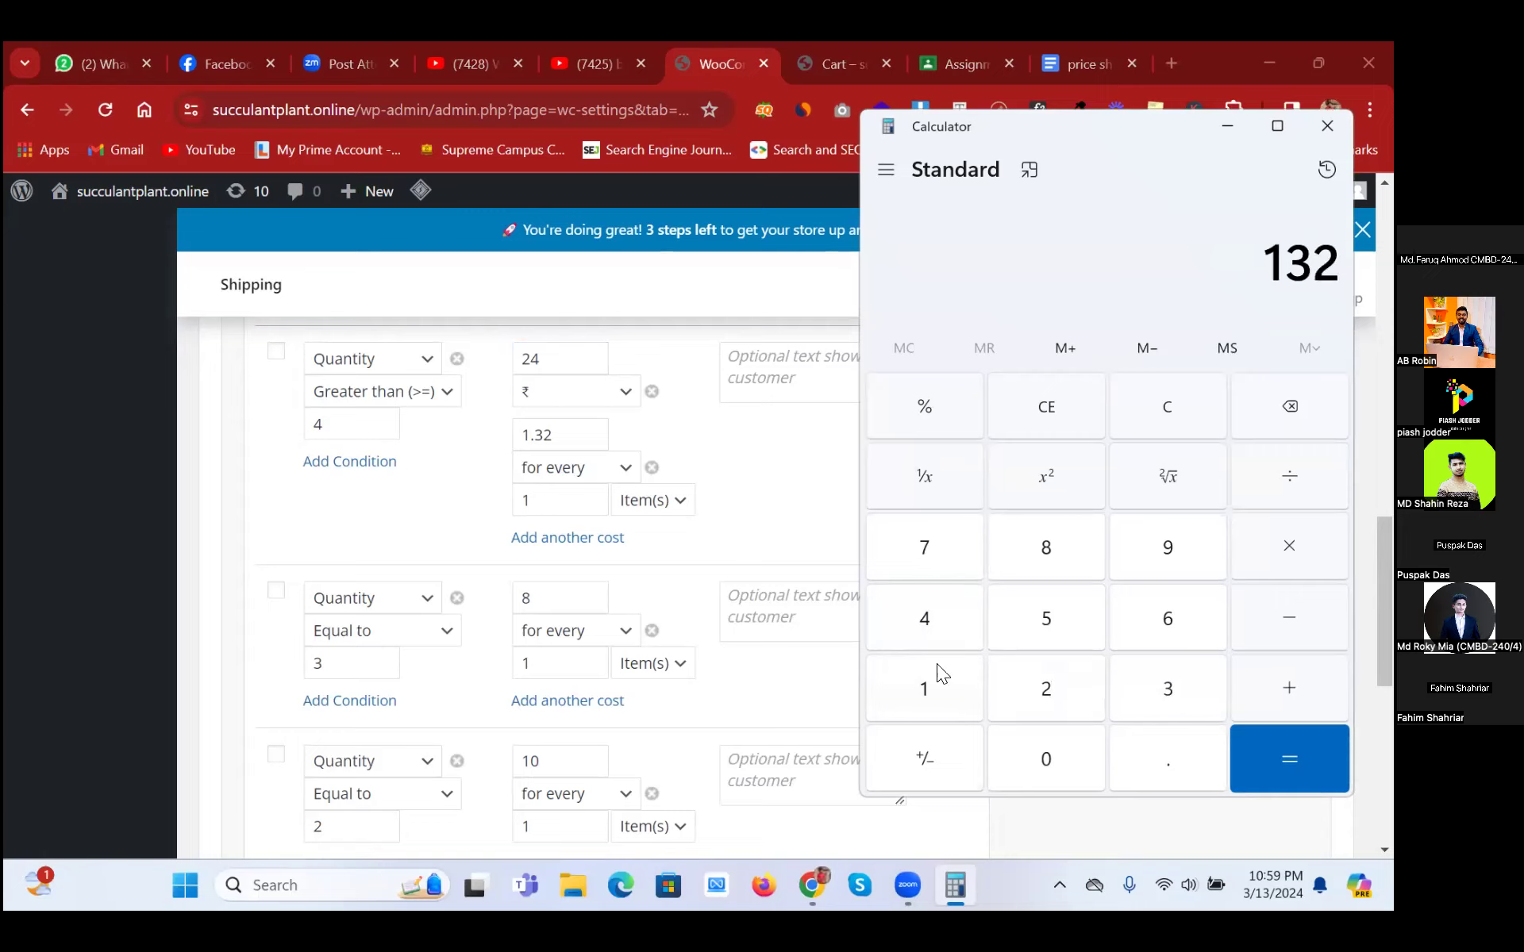
pyautogui.press('*')
pyautogui.click(921, 631)
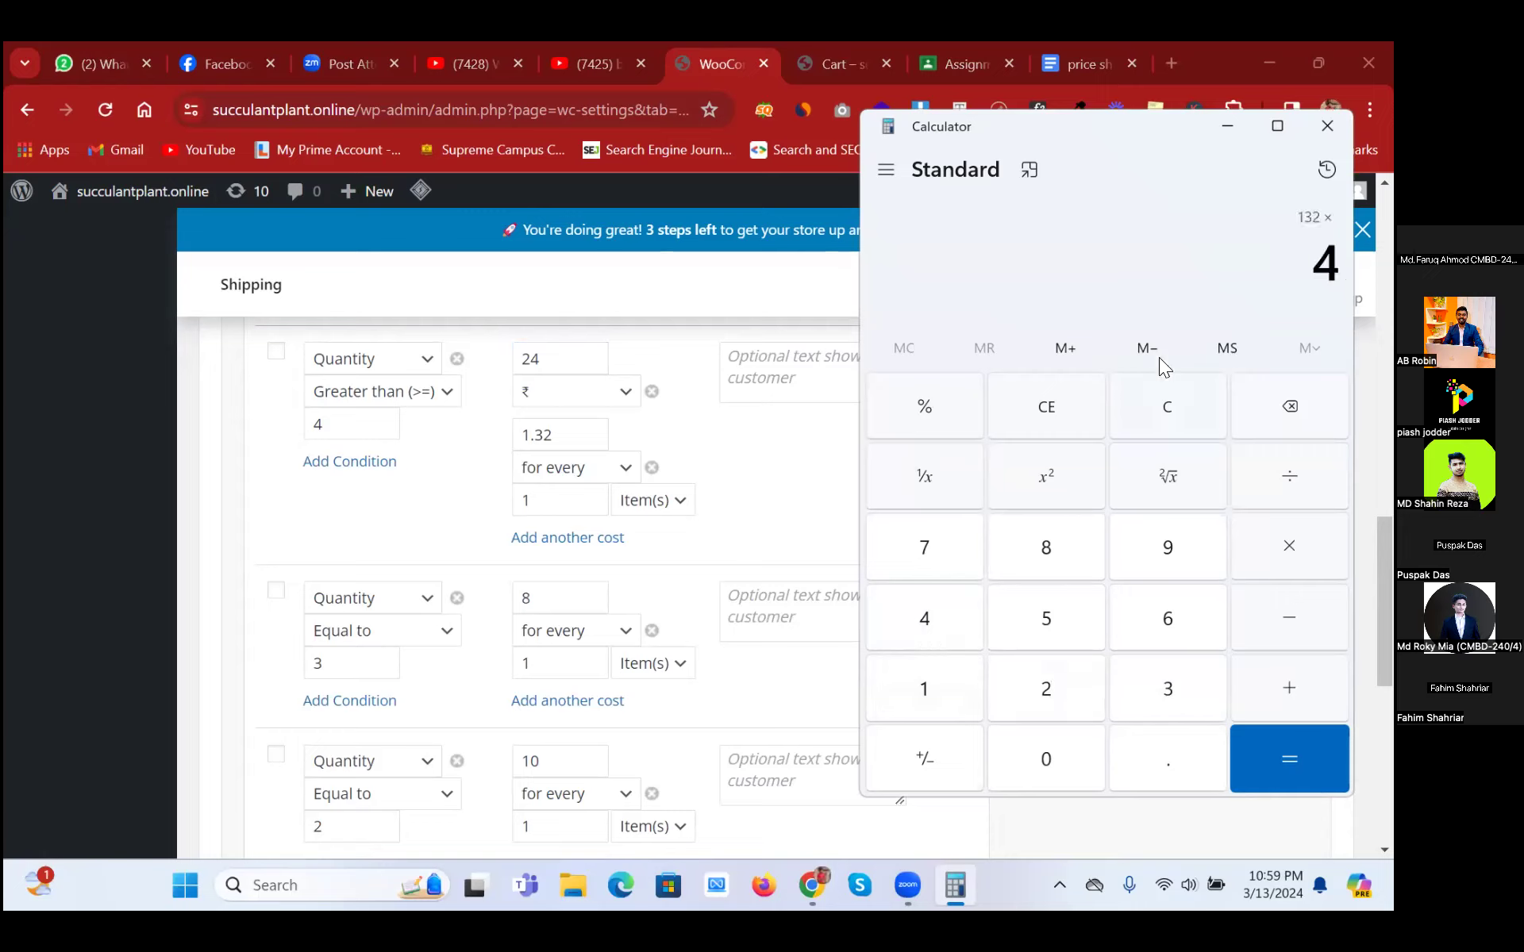
pyautogui.click(1020, 419)
pyautogui.click(1190, 401)
# Step: Calculate the per-item cost for four items by multiplying 1.32 by 4
pyautogui.click(921, 687)
pyautogui.click(1163, 755)
pyautogui.click(1181, 679)
pyautogui.click(1071, 681)
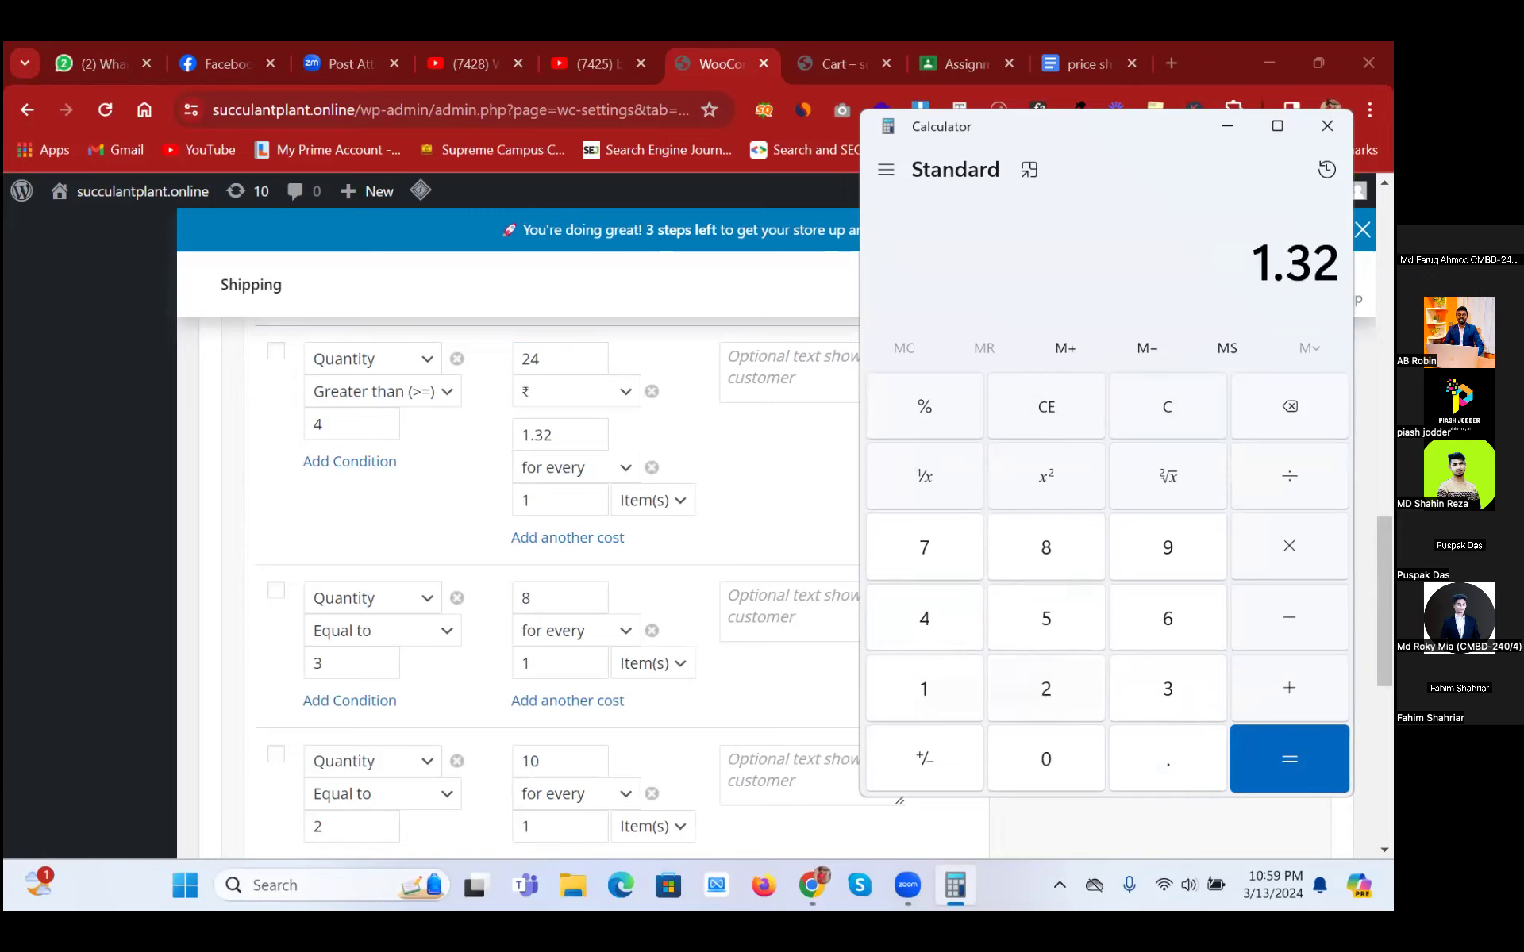
pyautogui.click(1287, 547)
pyautogui.click(956, 616)
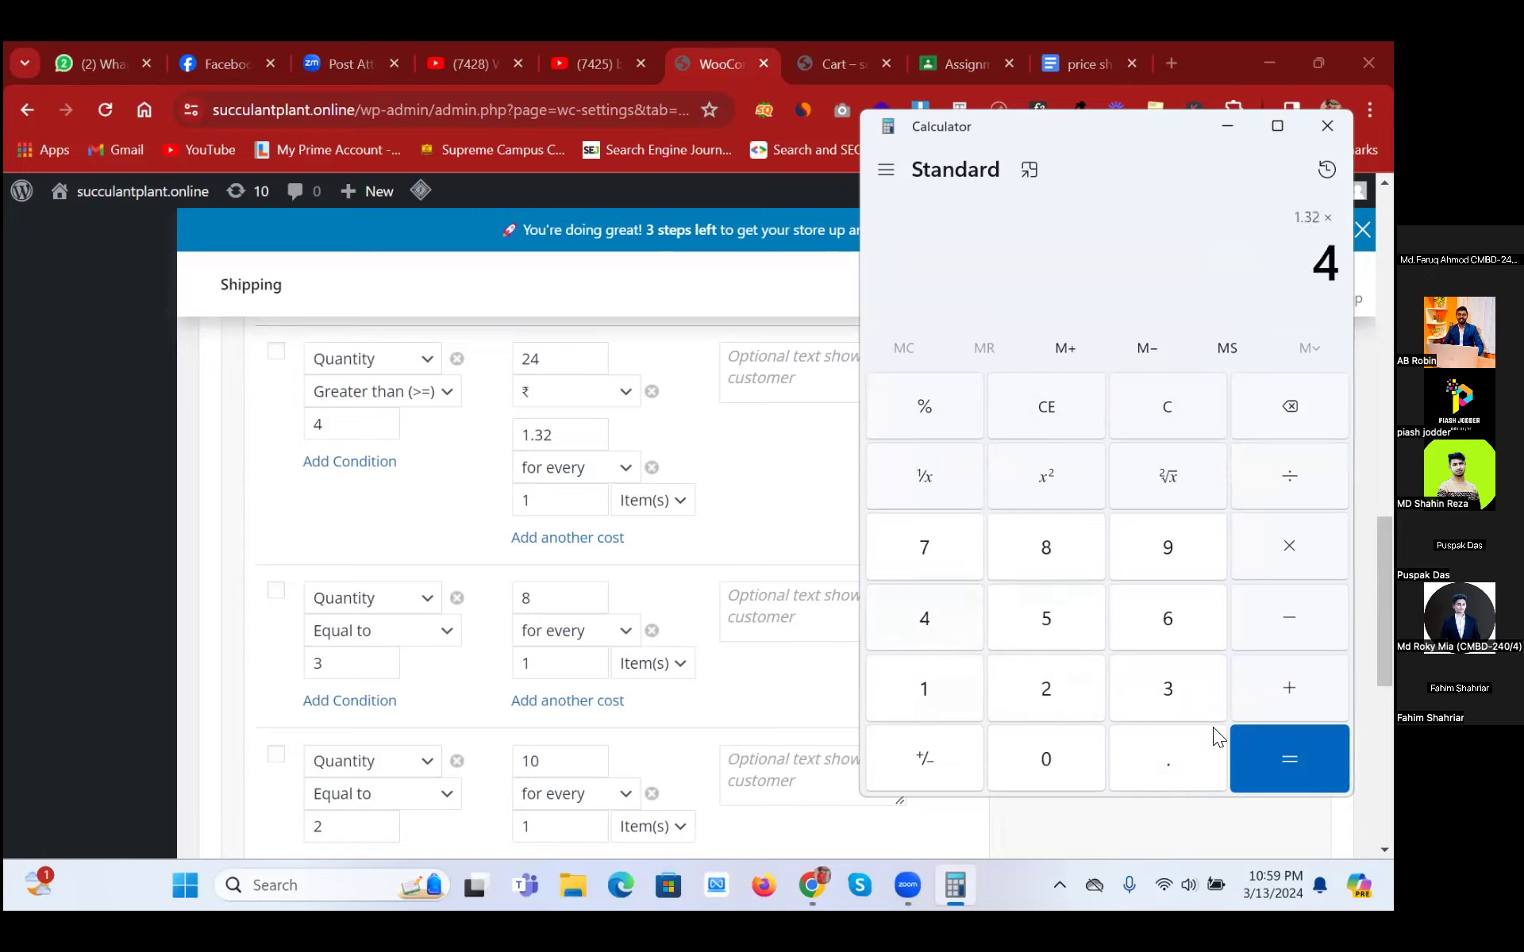
pyautogui.click(1289, 758)
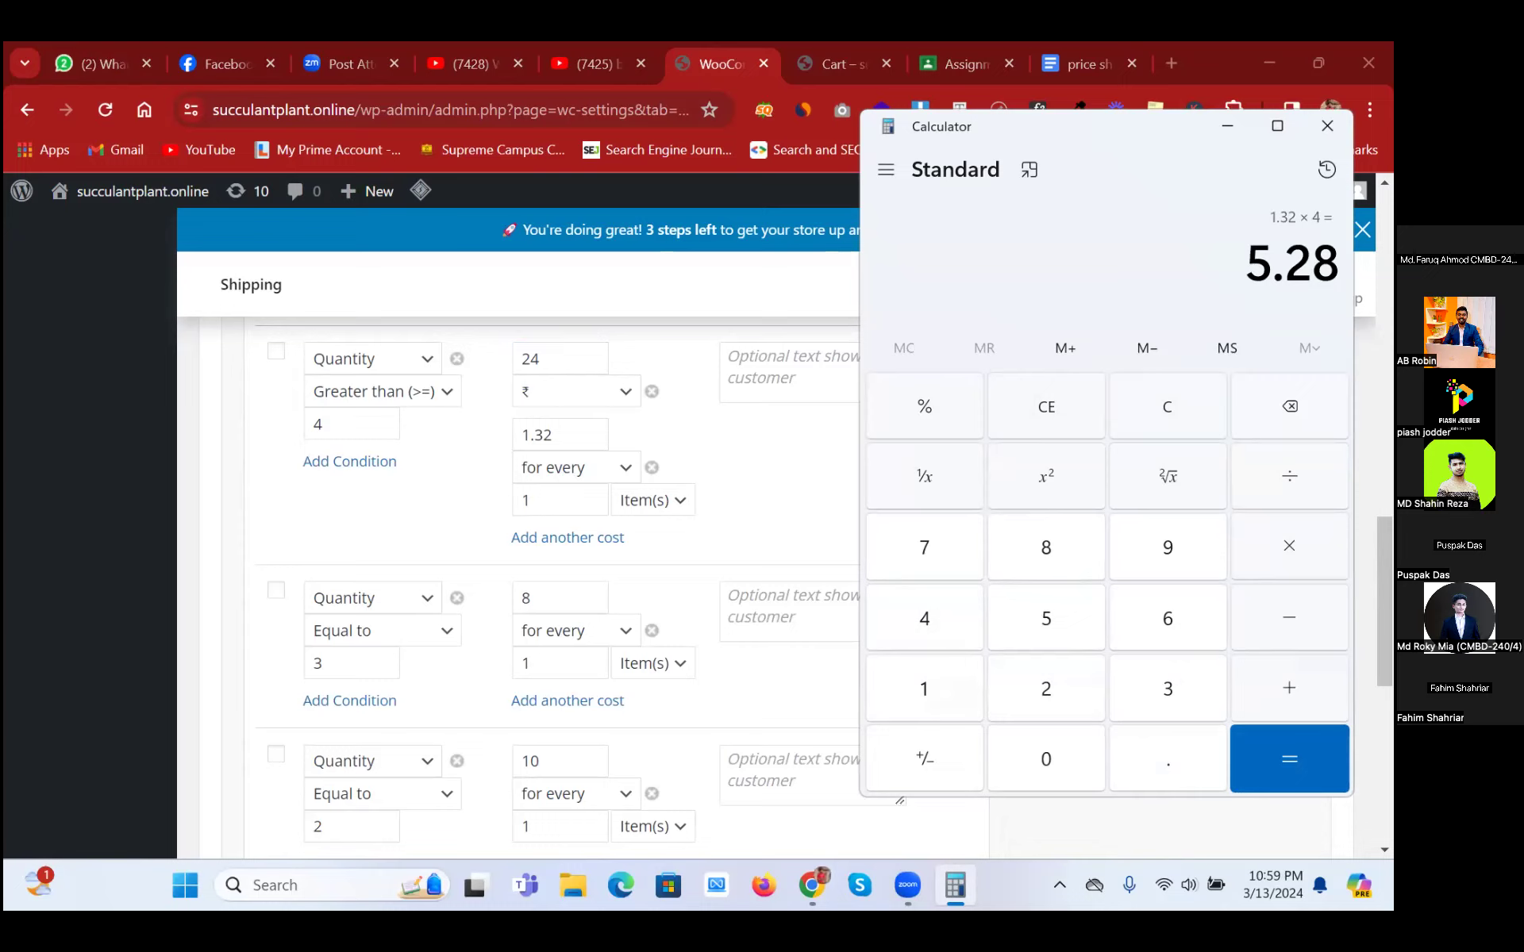
pyautogui.click(1005, 401)
pyautogui.click(1046, 685)
pyautogui.click(924, 639)
pyautogui.press('Escape')
# Step: Repeat the calculation of 1.32 multiplied by 4 from a cleared calculator
pyautogui.click(901, 708)
pyautogui.click(1152, 744)
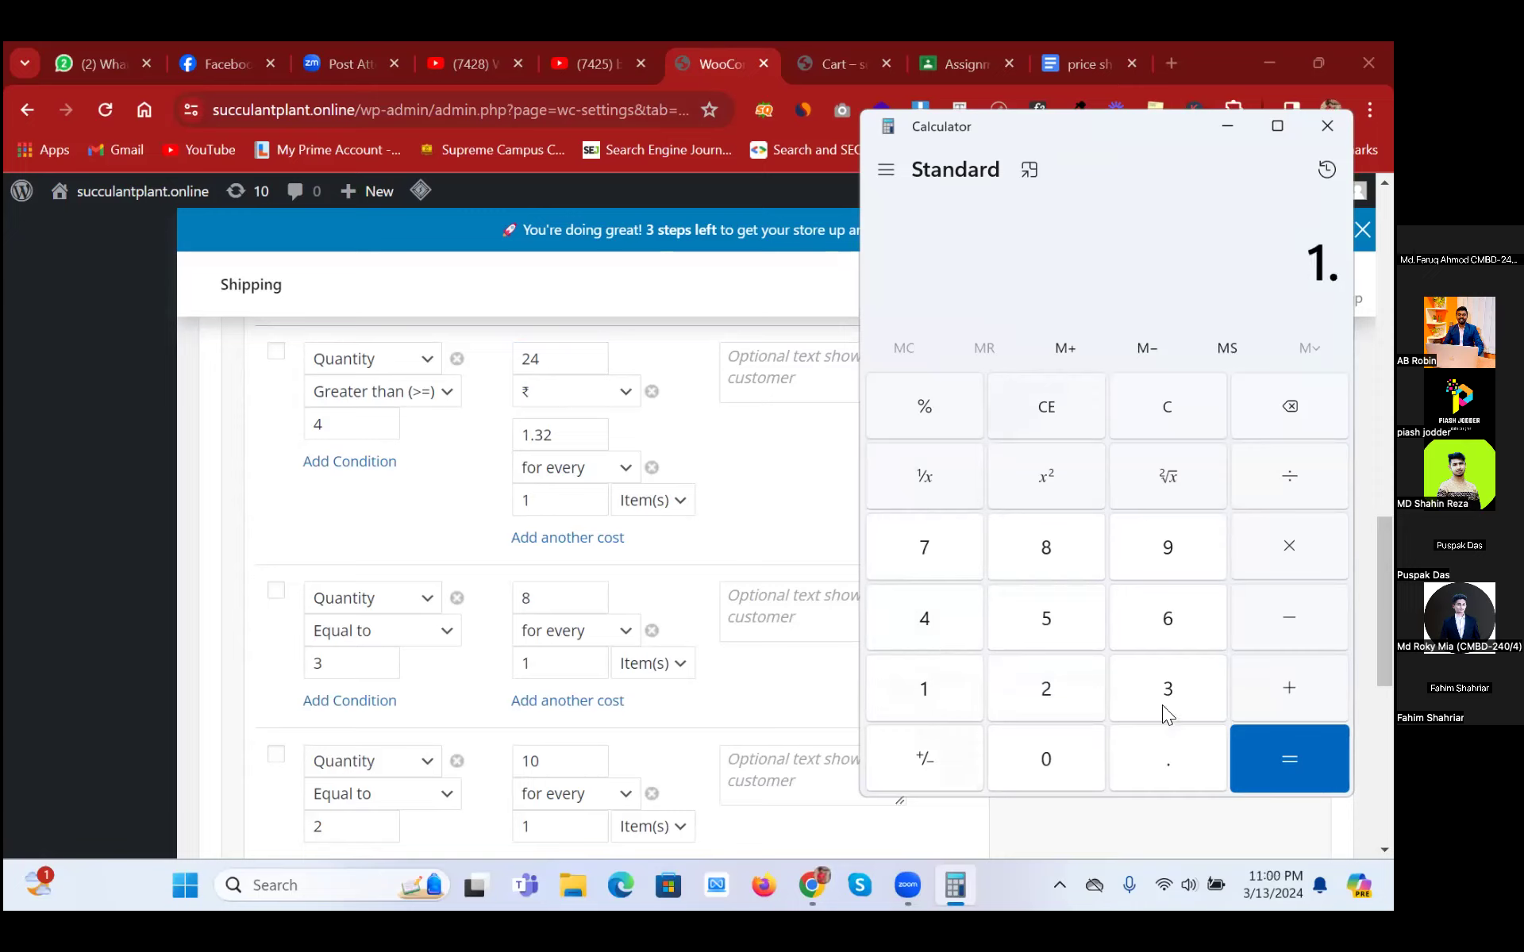
pyautogui.click(1140, 705)
pyautogui.click(1054, 698)
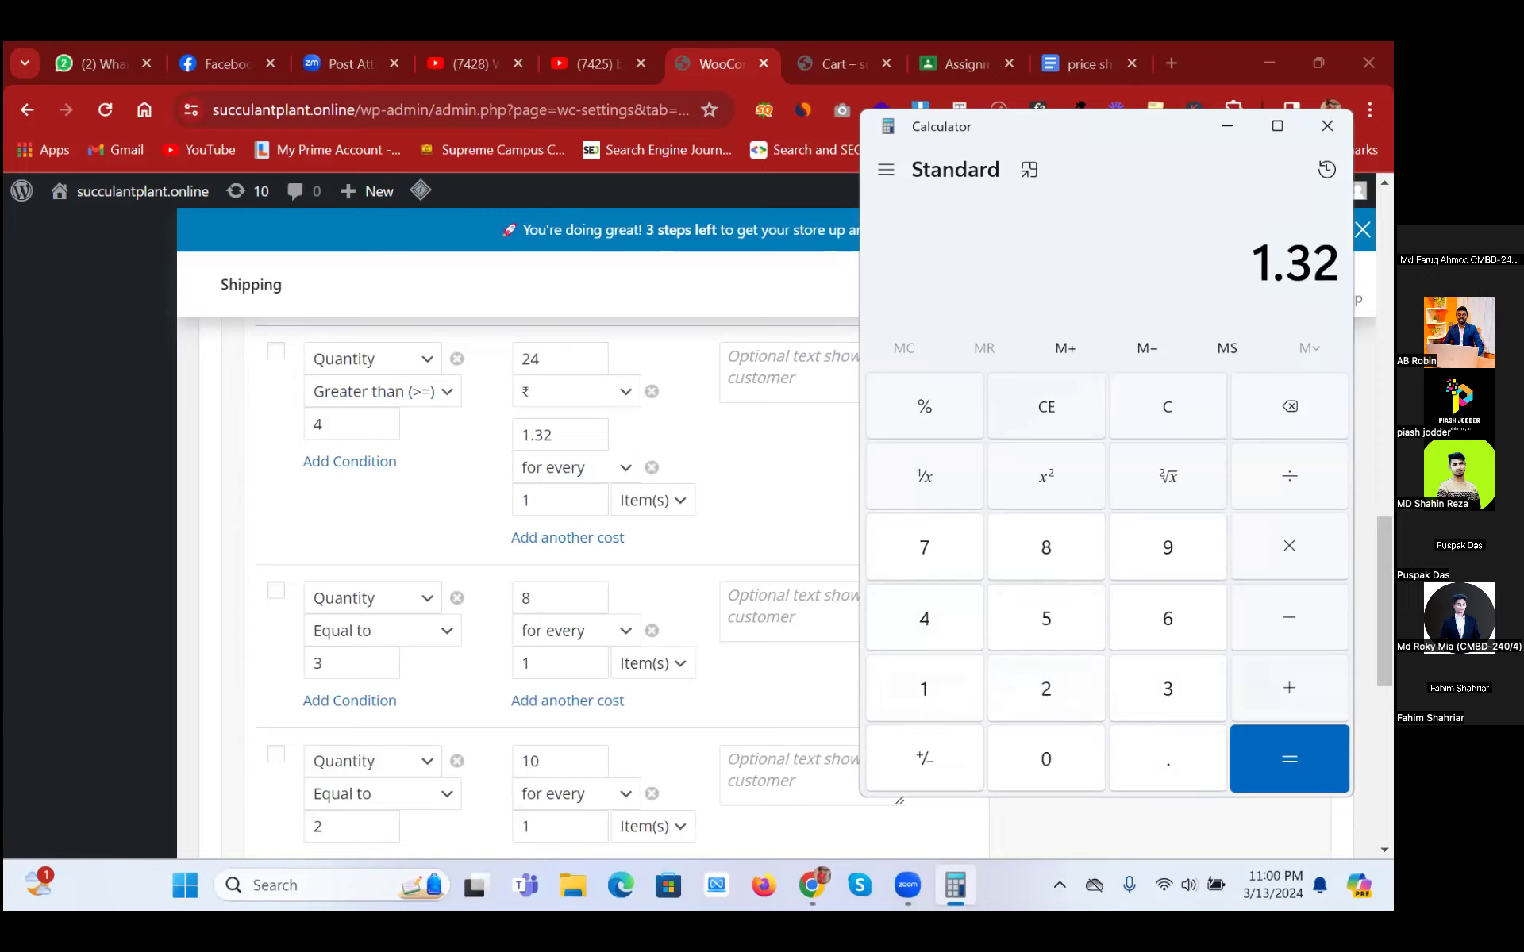
pyautogui.click(1289, 548)
pyautogui.click(936, 626)
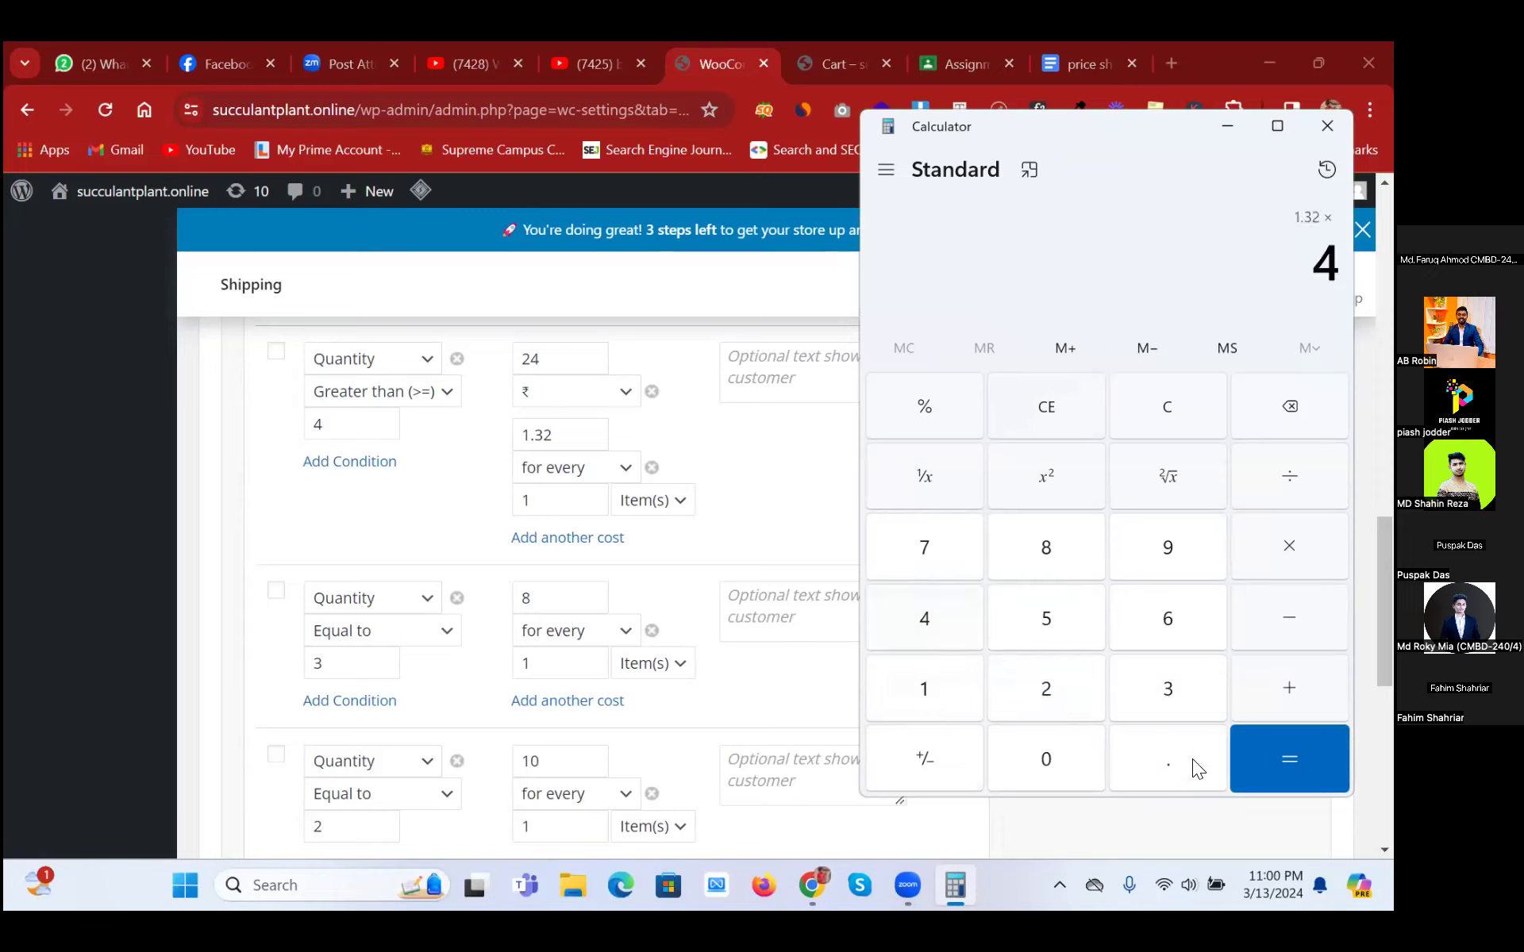
pyautogui.click(1289, 759)
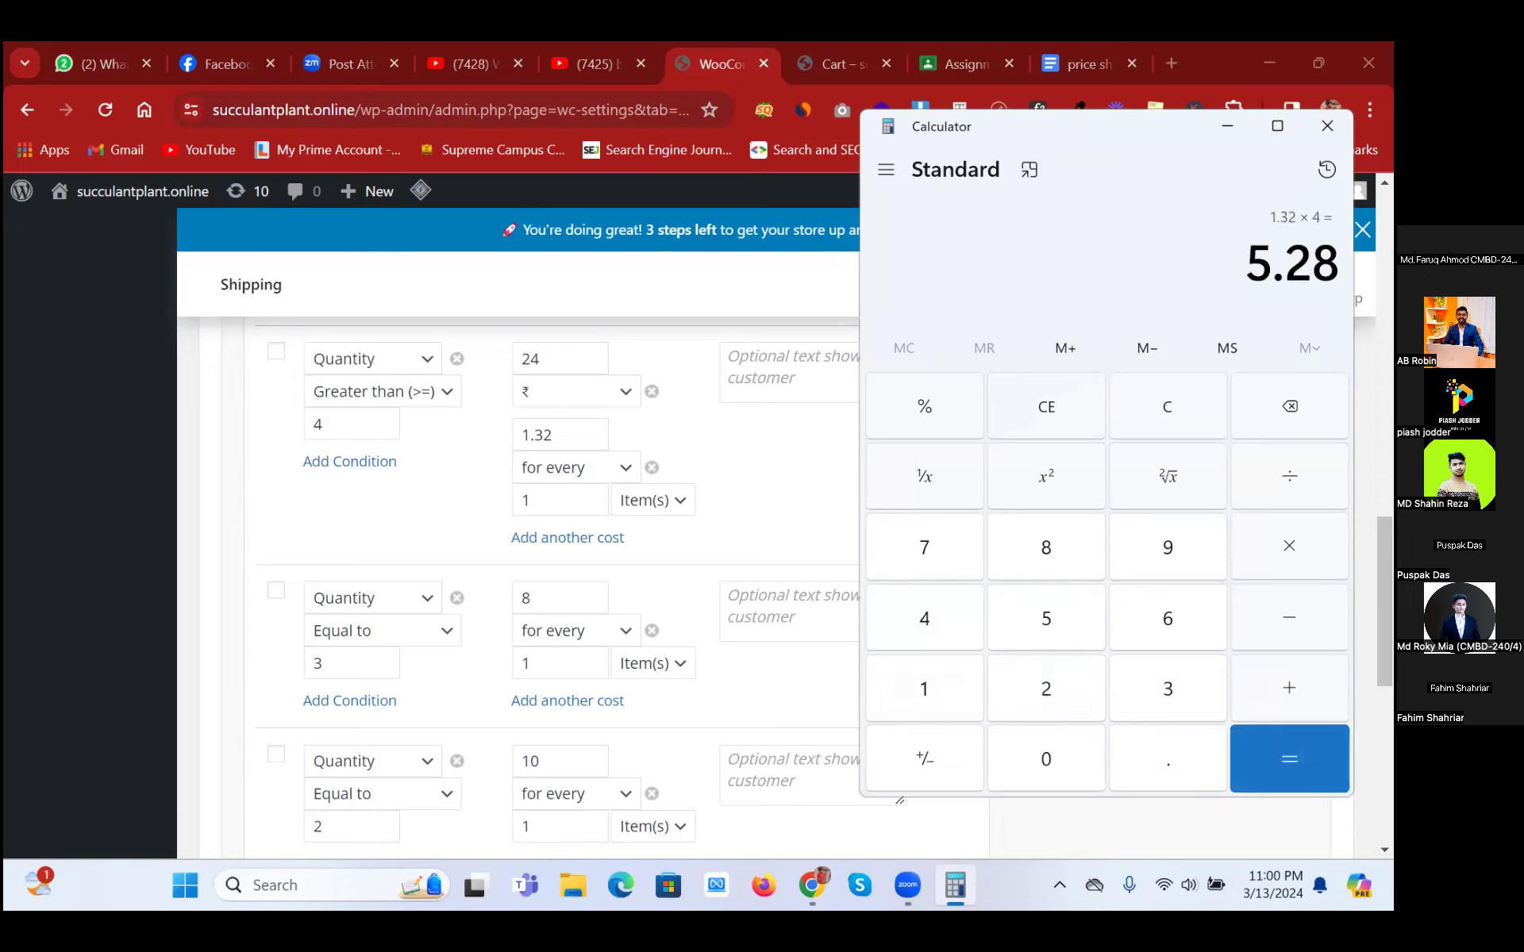
# Step: Subtract one item's cost of 1.32 from the product
pyautogui.click(1258, 635)
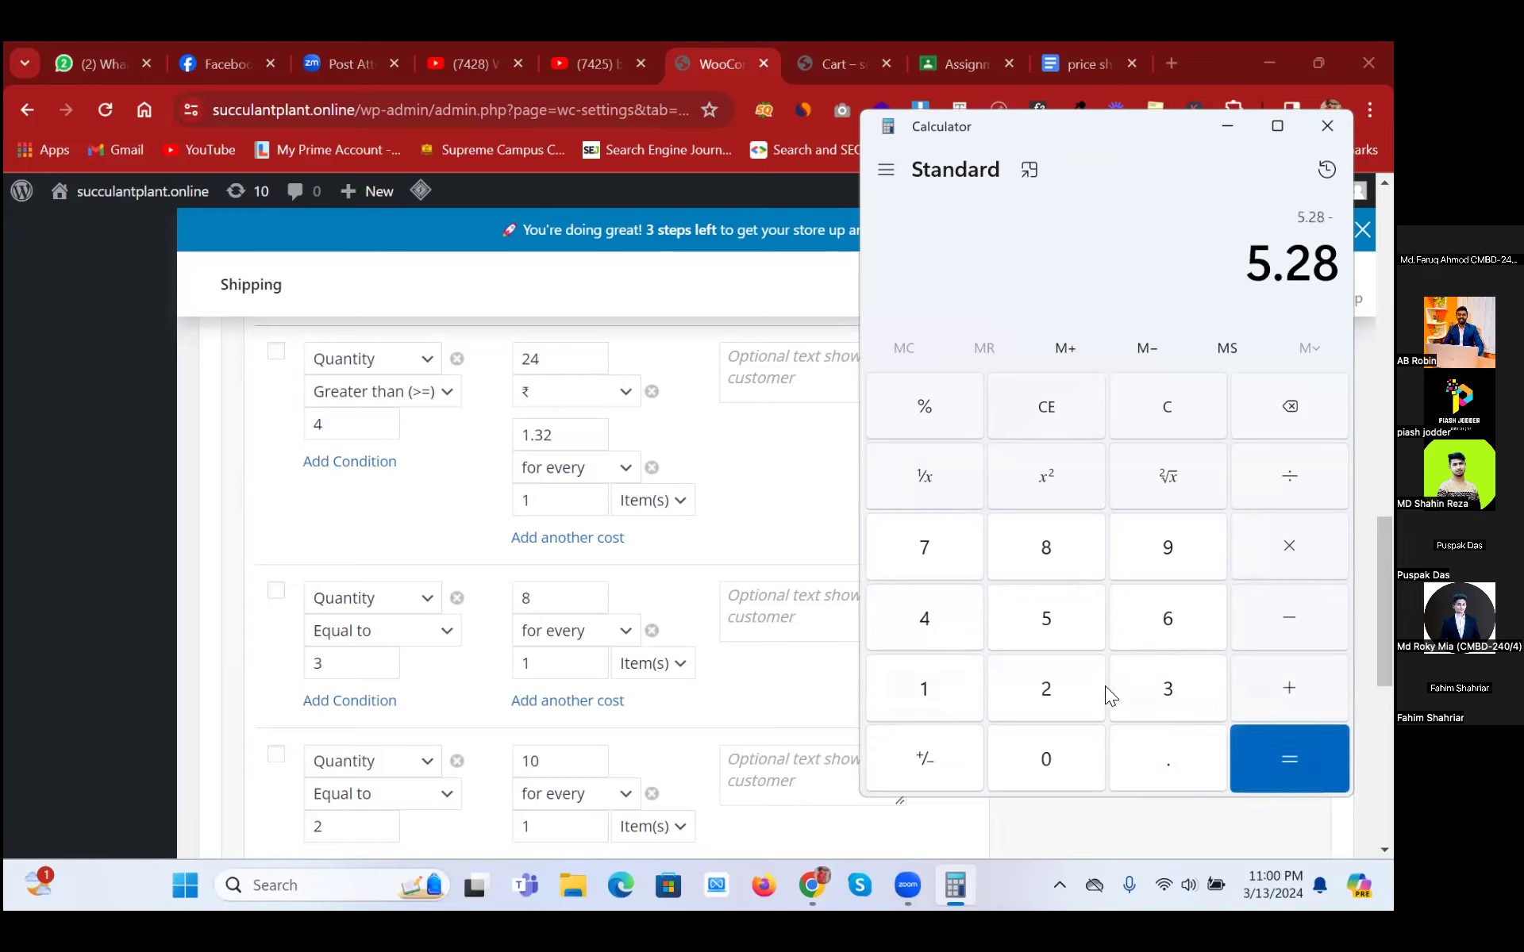
pyautogui.click(942, 688)
pyautogui.click(1149, 776)
pyautogui.click(1148, 707)
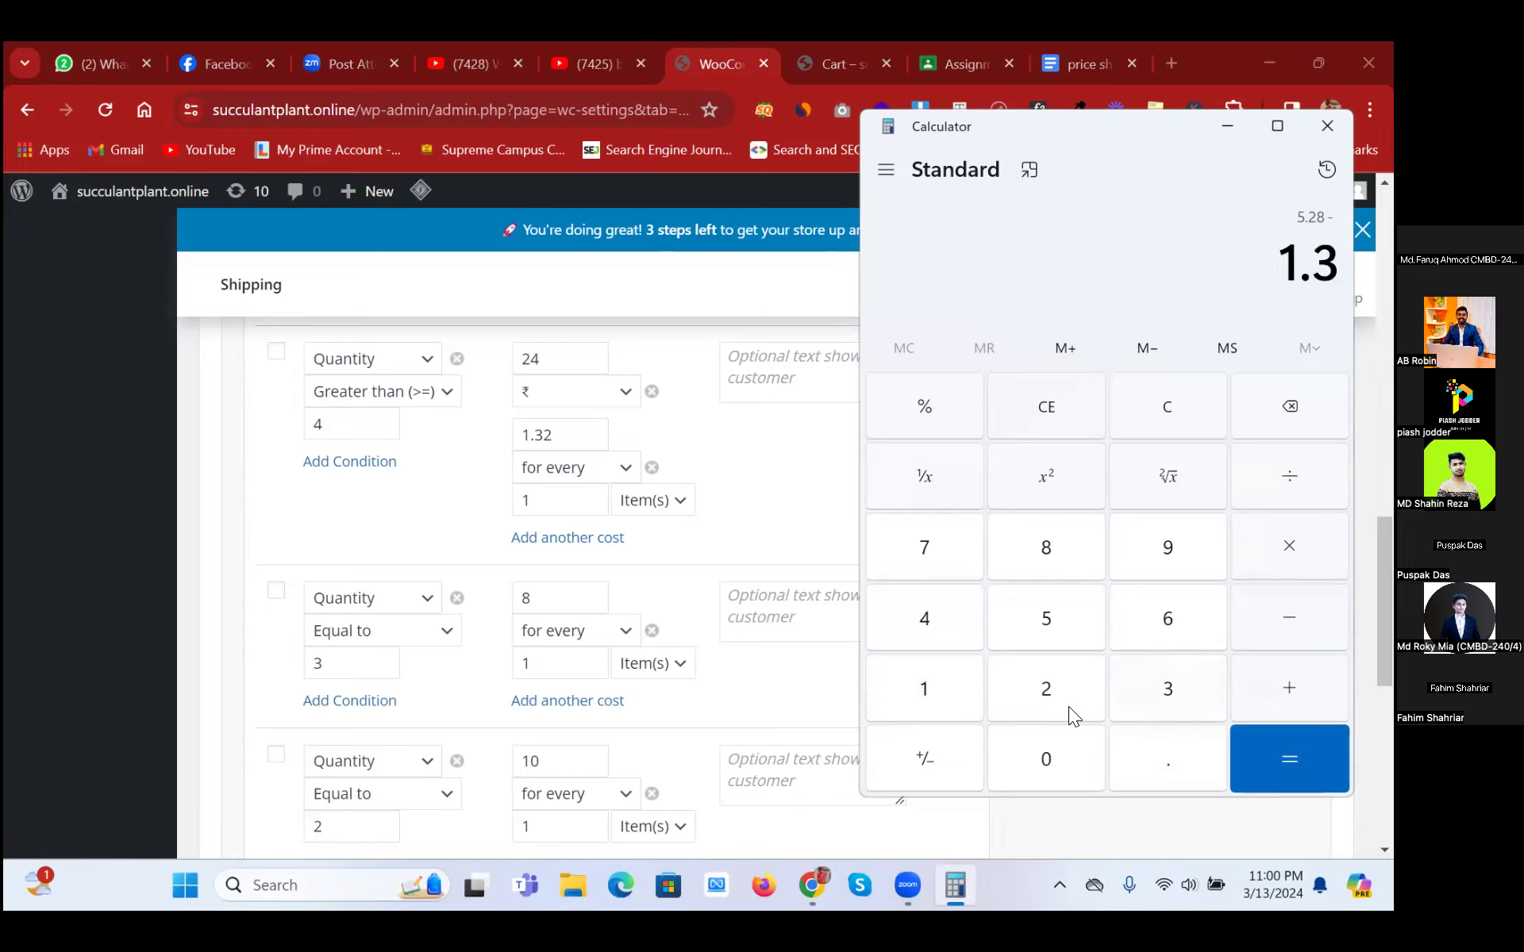
pyautogui.click(1062, 705)
pyautogui.click(1289, 759)
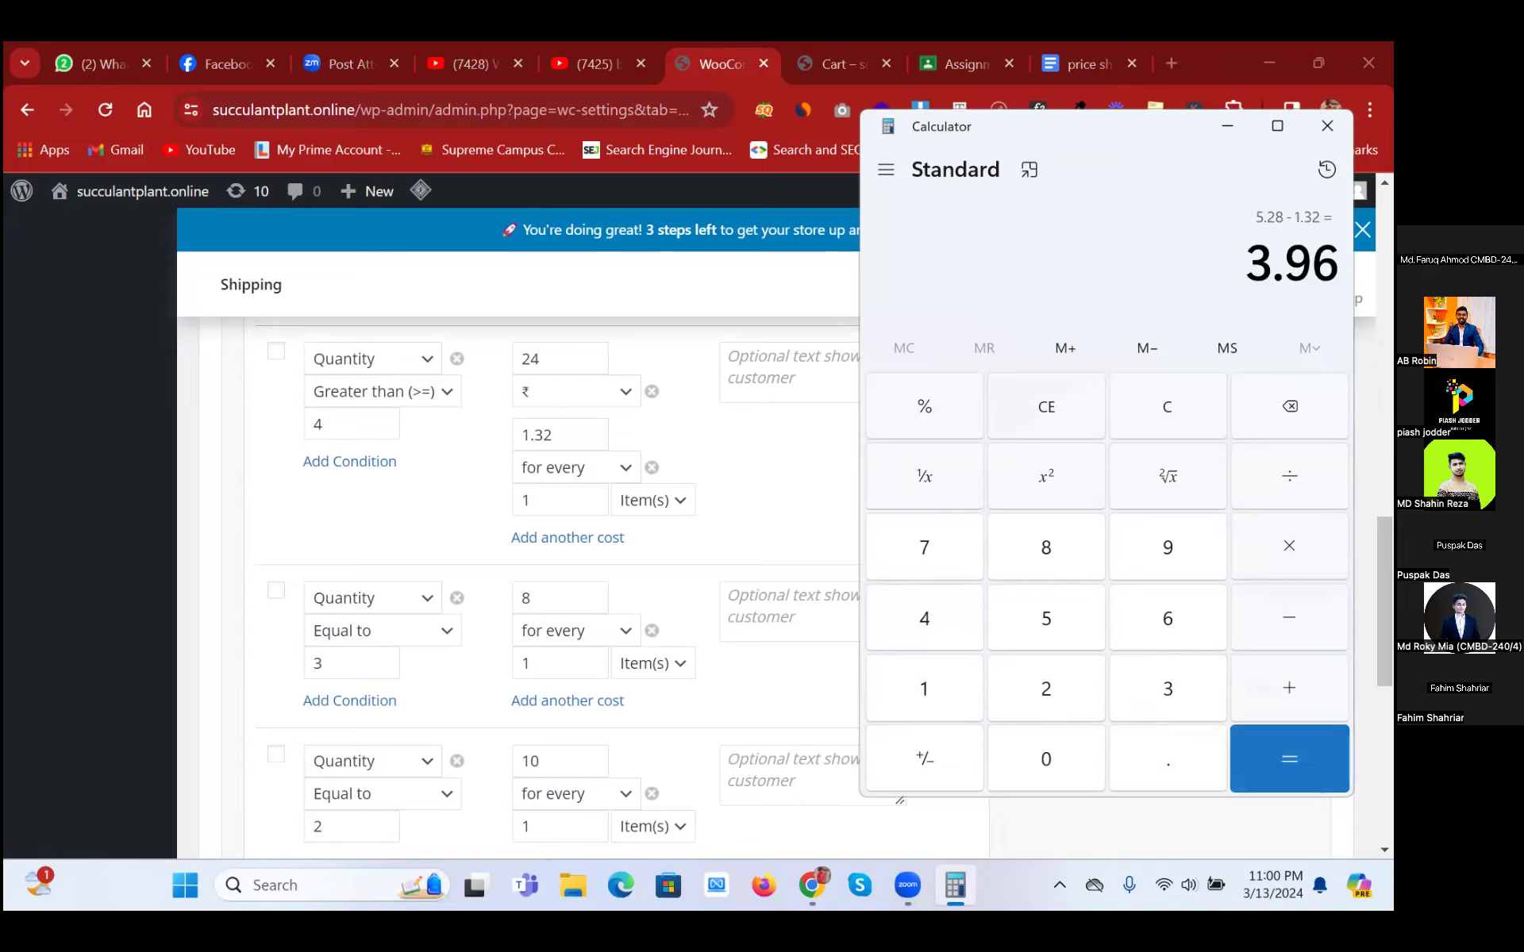
# Step: Subtract 24 from the remaining amount, highlight the resulting number without its sign and close the calculator
pyautogui.press('-')
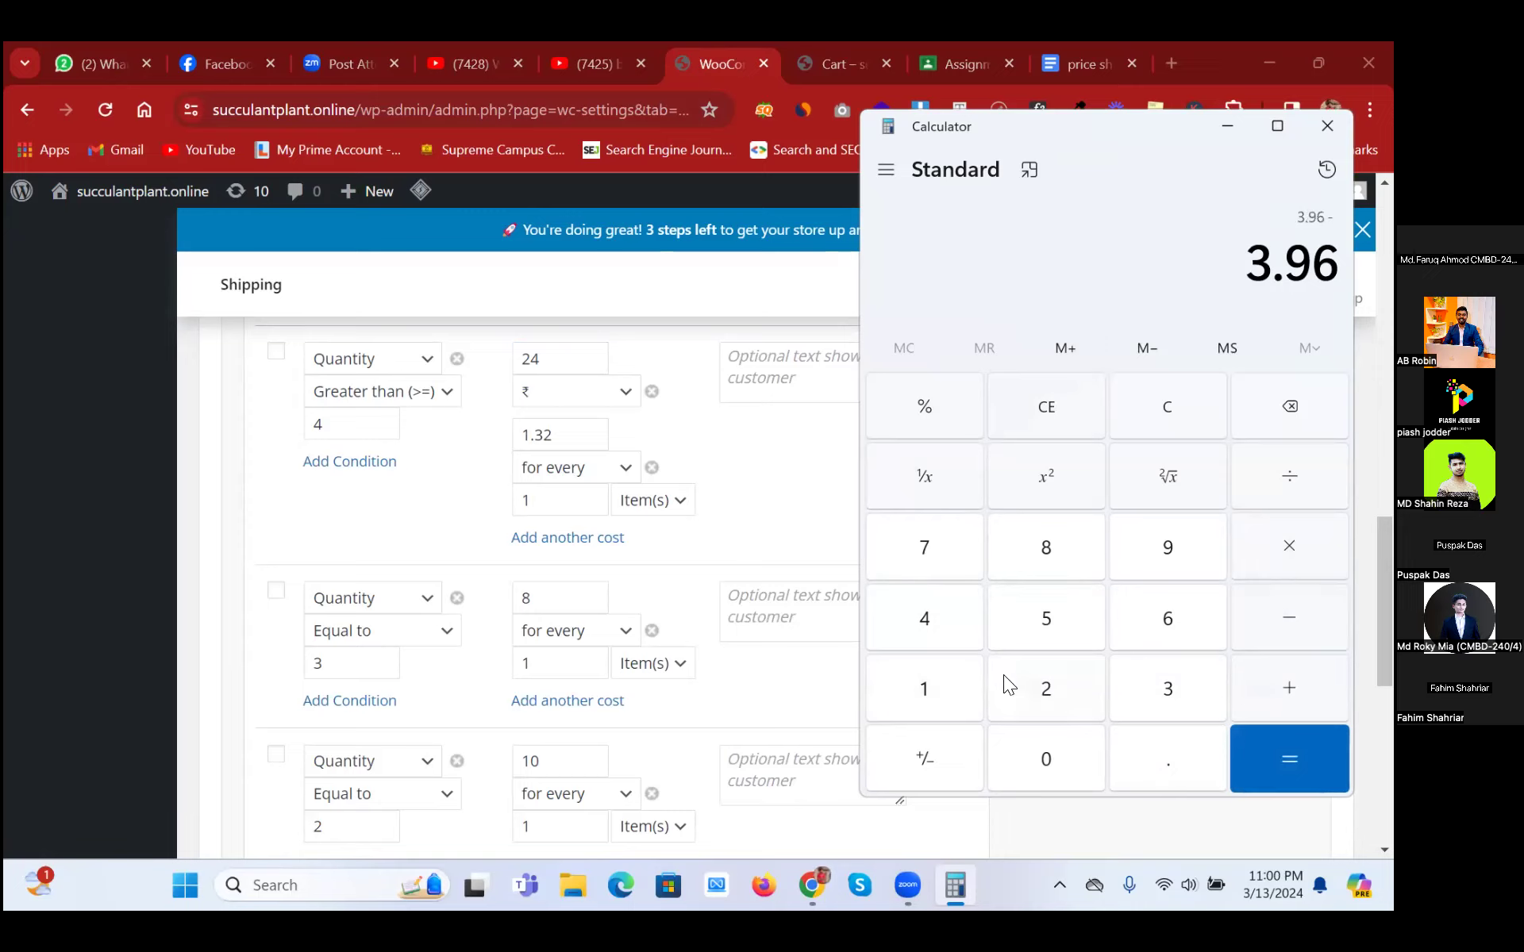
pyautogui.write('24')
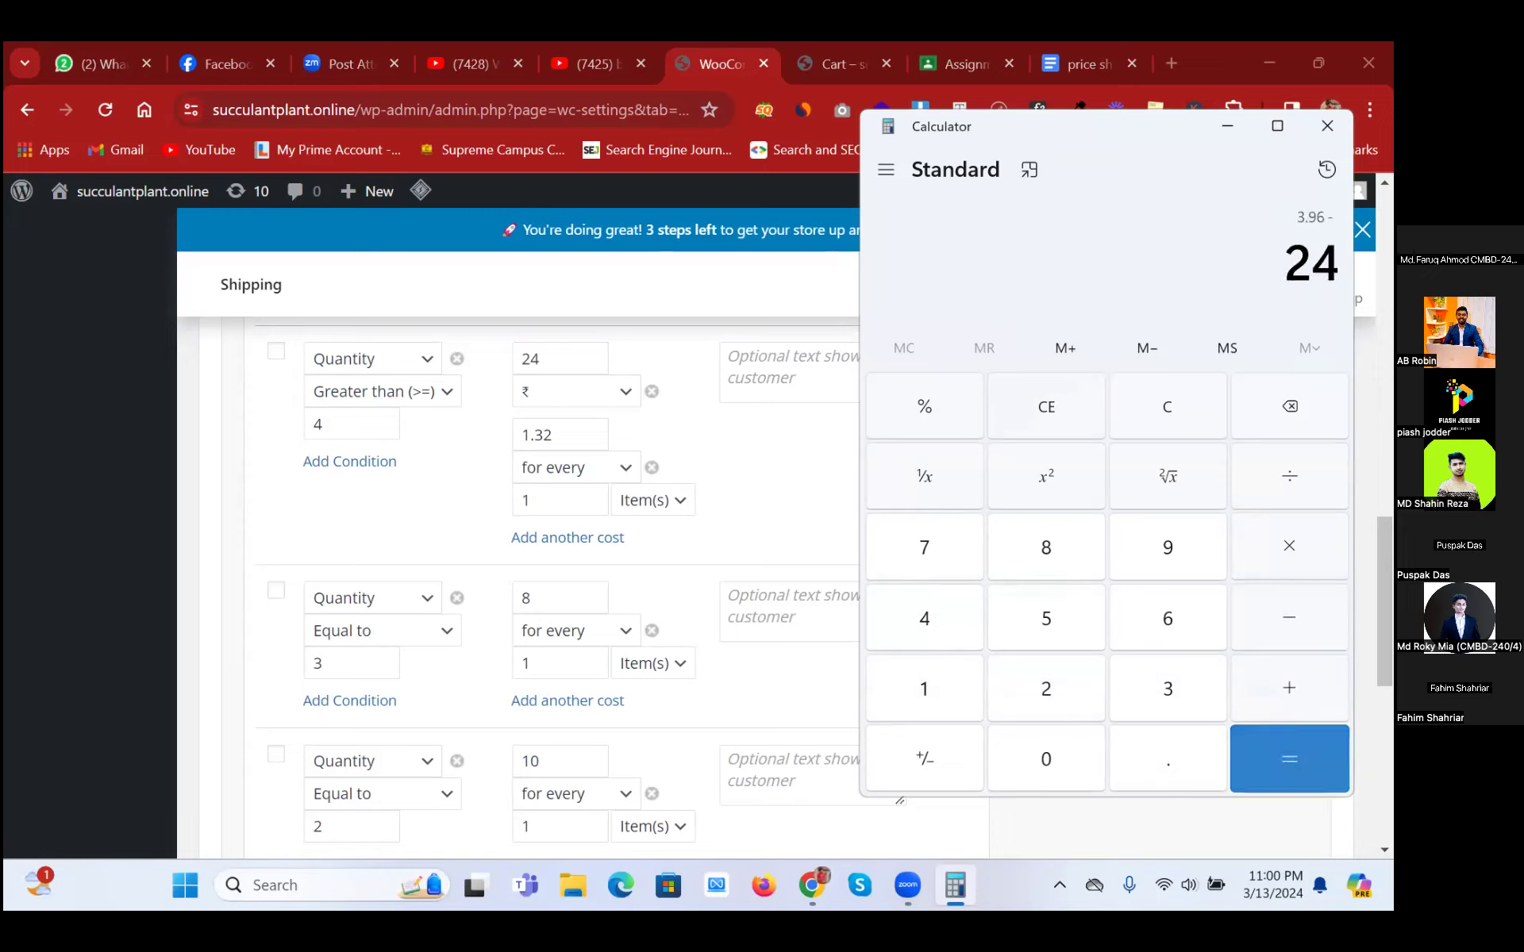
pyautogui.click(1289, 759)
pyautogui.moveTo(1219, 266); pyautogui.dragTo(1340, 266)
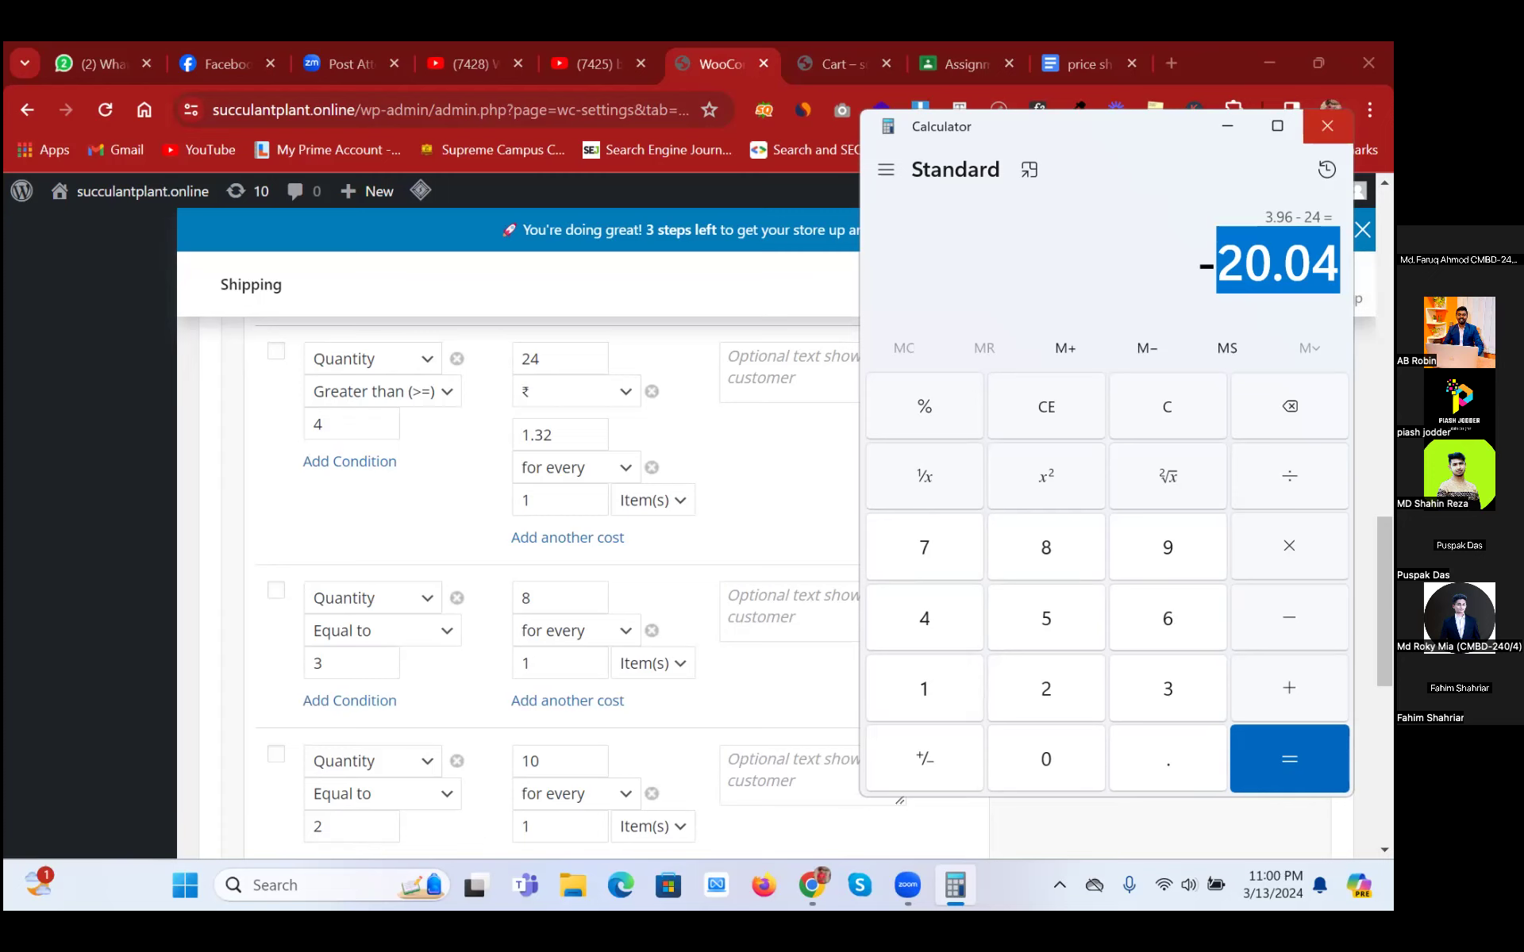
pyautogui.hotkey('alt', 'F4')
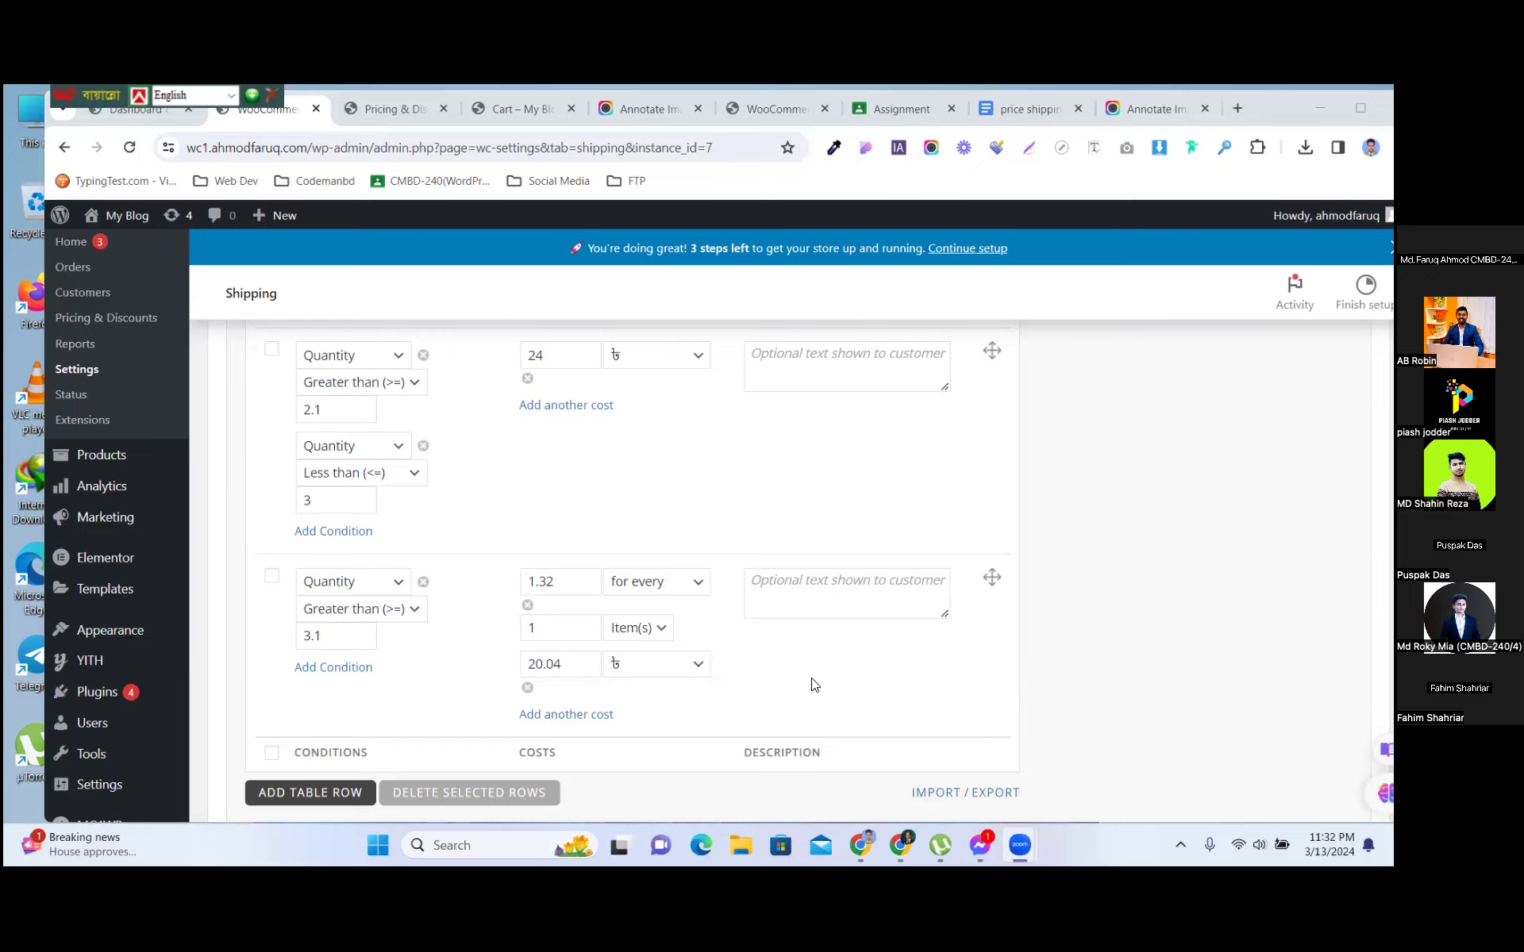
# Step: Maximize the browser with the second store's shipping settings and examine the quantity ranges, costs and cost type in its table rate rows
pyautogui.scroll(-2, 816, 683)
pyautogui.scroll(1, 816, 682)
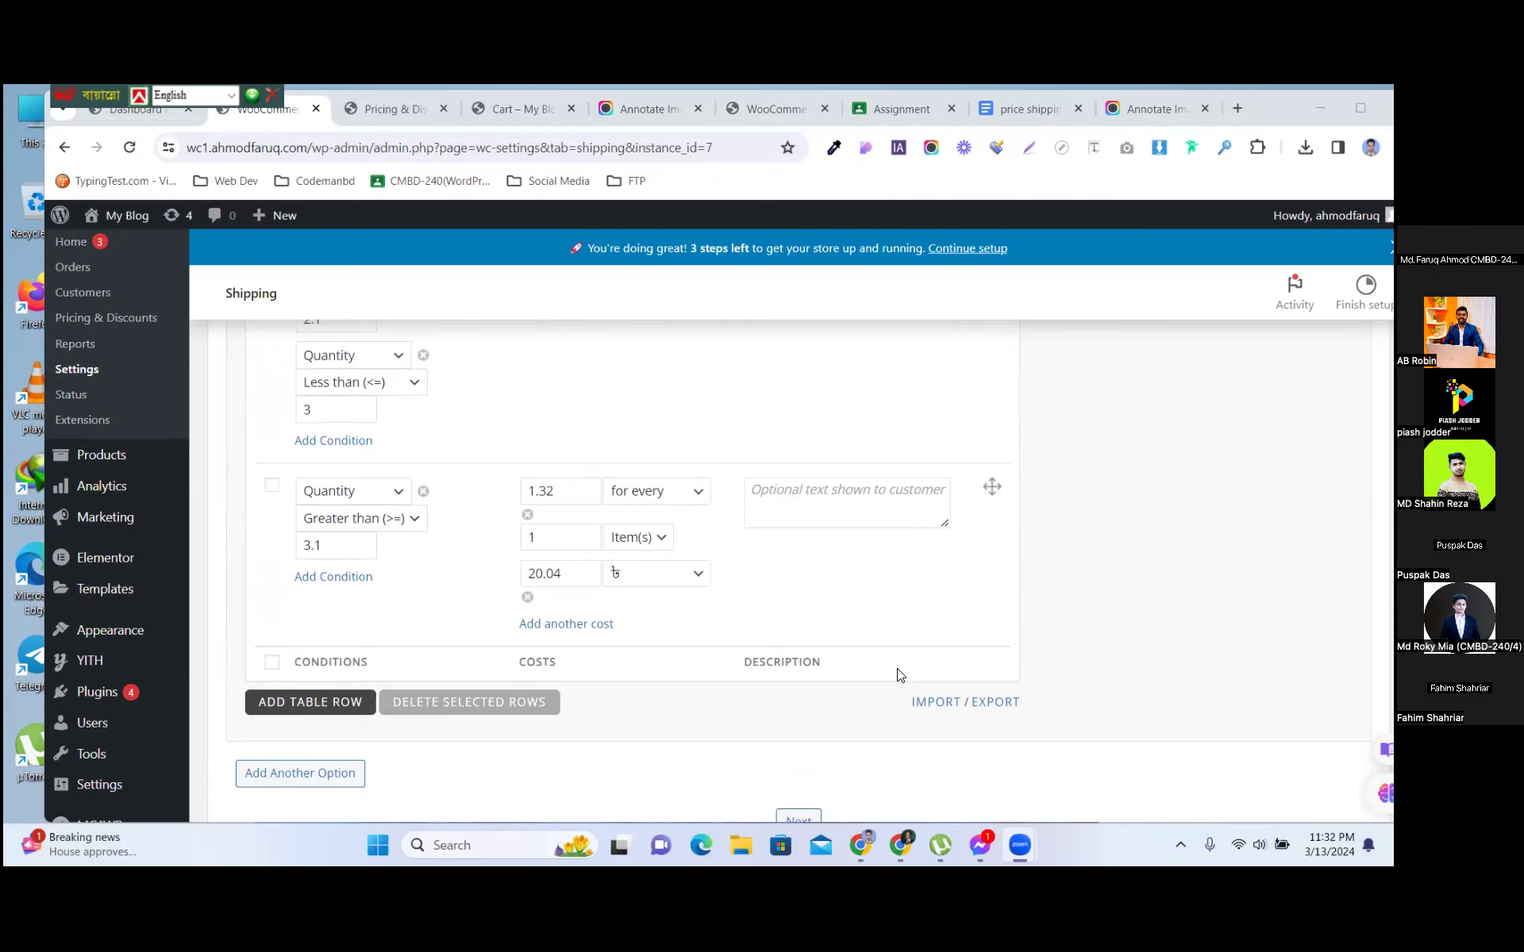
pyautogui.scroll(1, 894, 668)
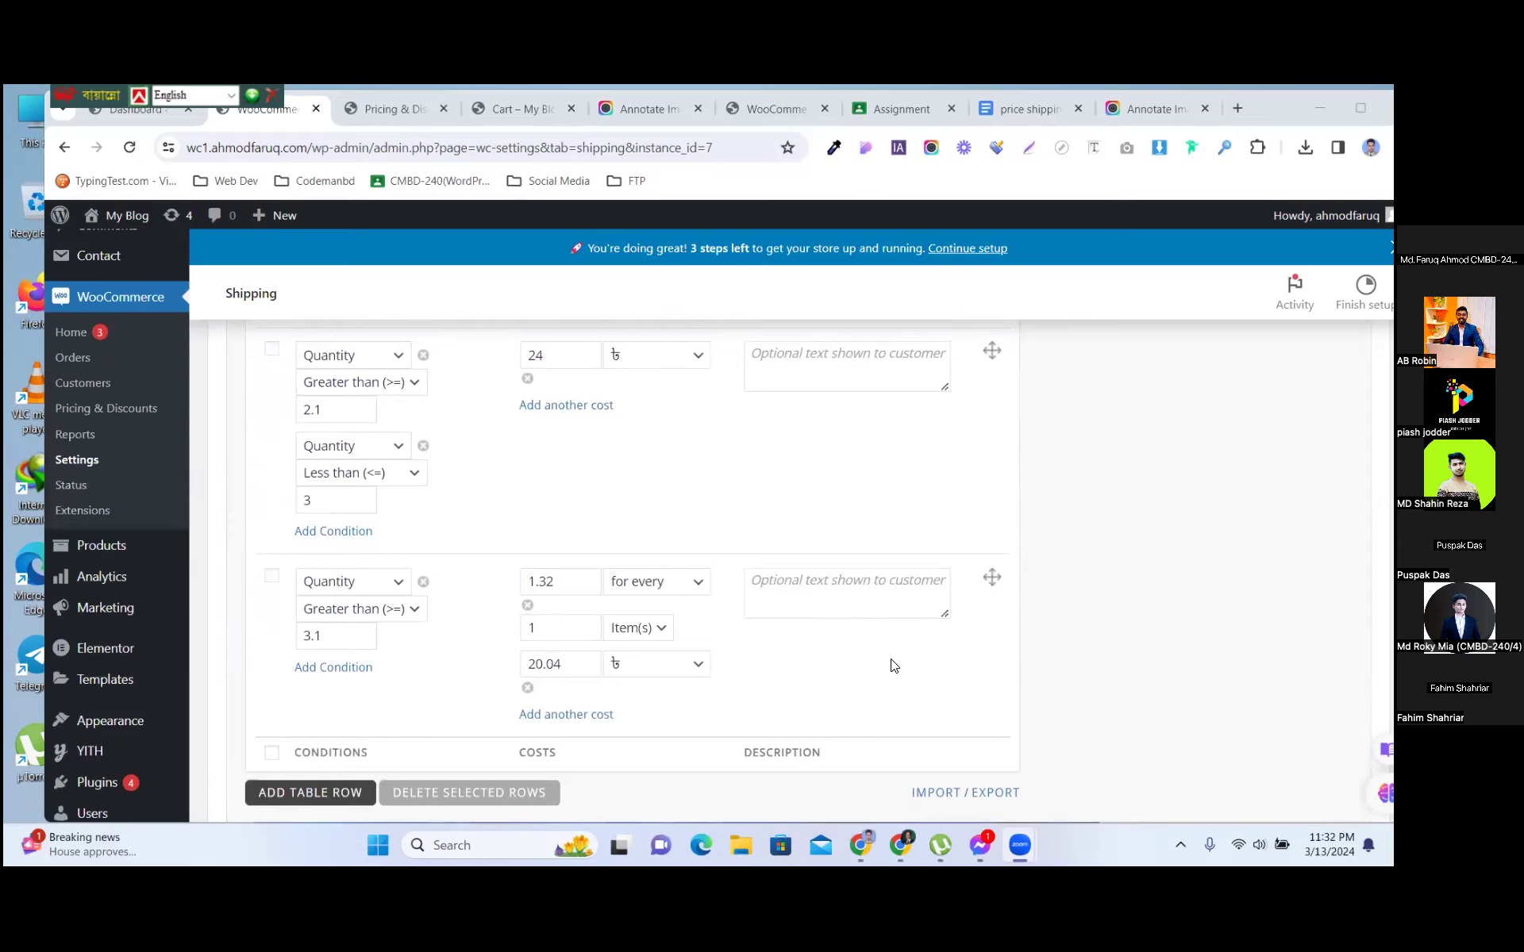
pyautogui.scroll(1, 894, 667)
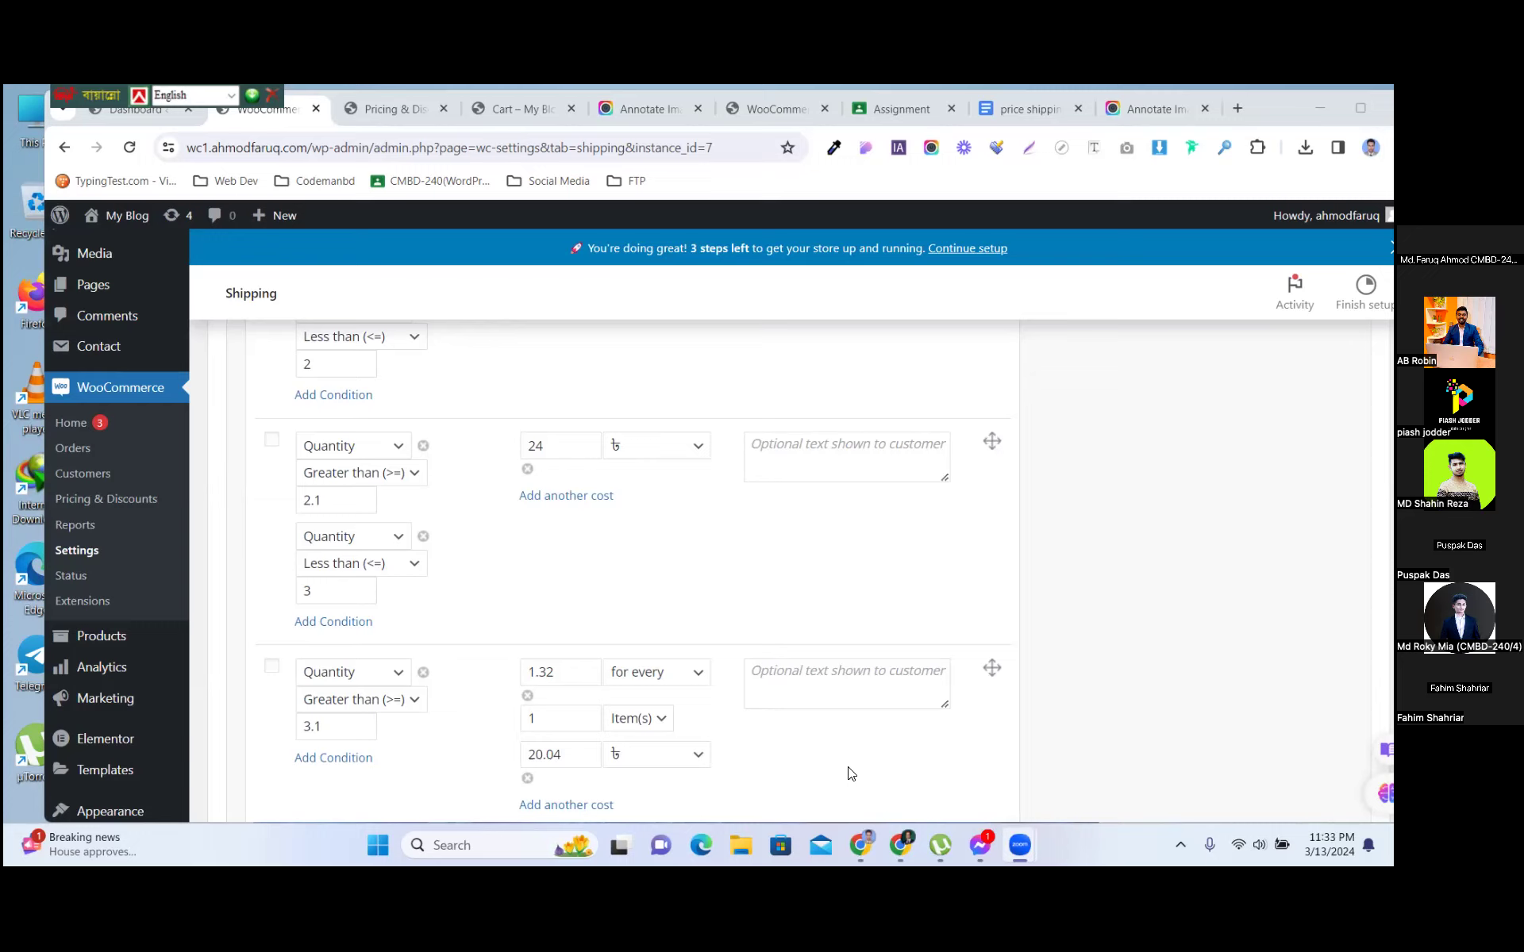
pyautogui.click(700, 681)
pyautogui.click(698, 677)
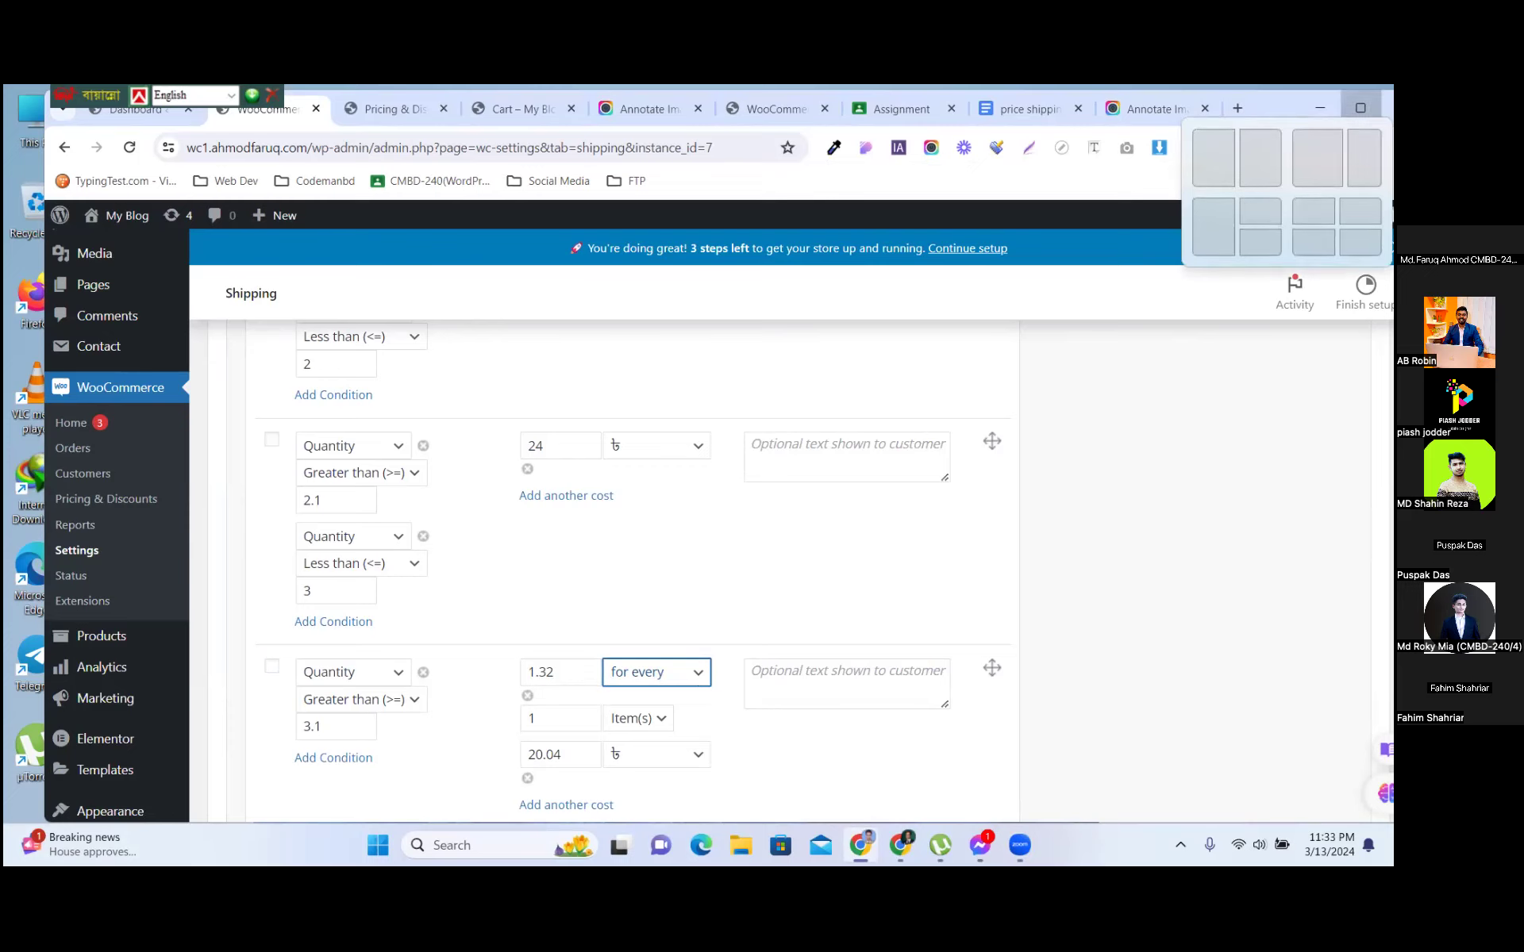
pyautogui.click(1360, 108)
pyautogui.scroll(-3, 361, 726)
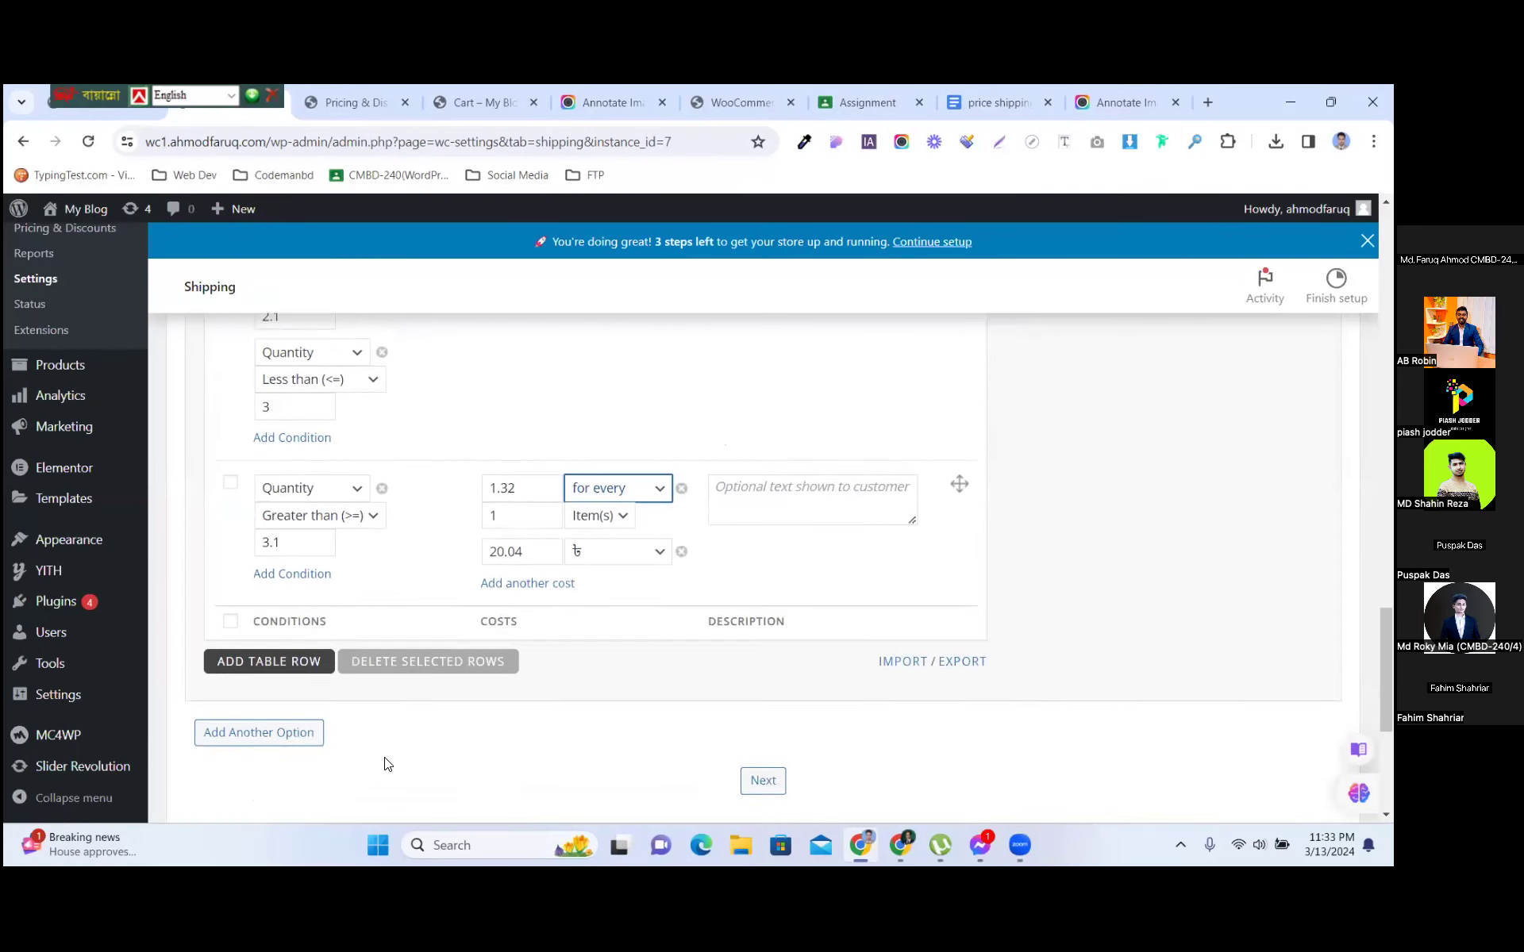
pyautogui.scroll(-4, 389, 758)
pyautogui.scroll(5, 392, 754)
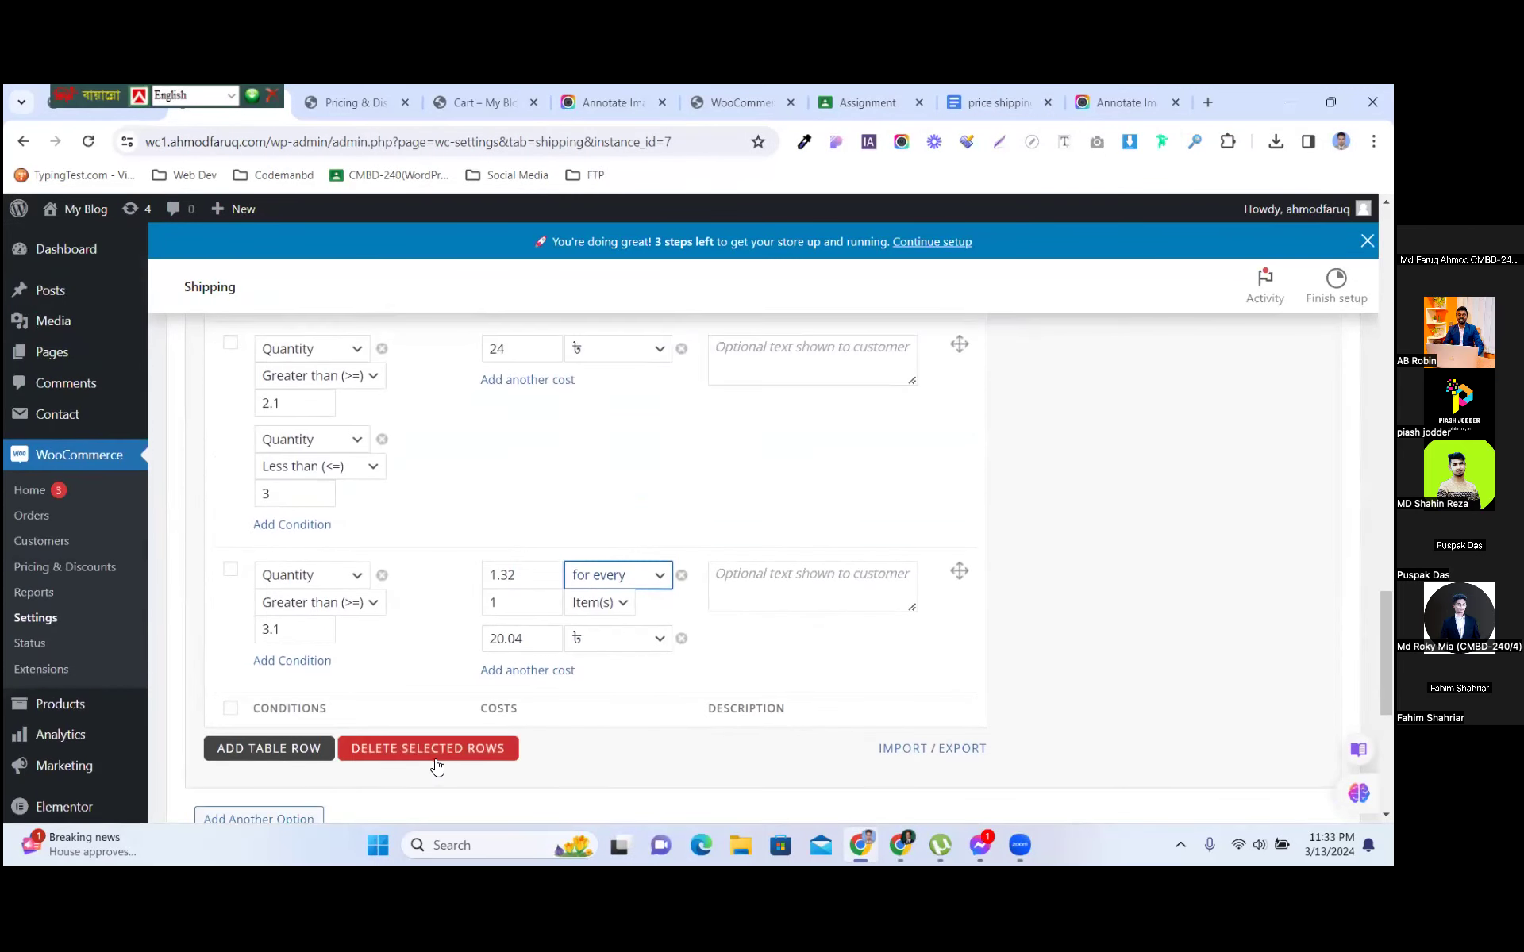
pyautogui.scroll(3, 636, 731)
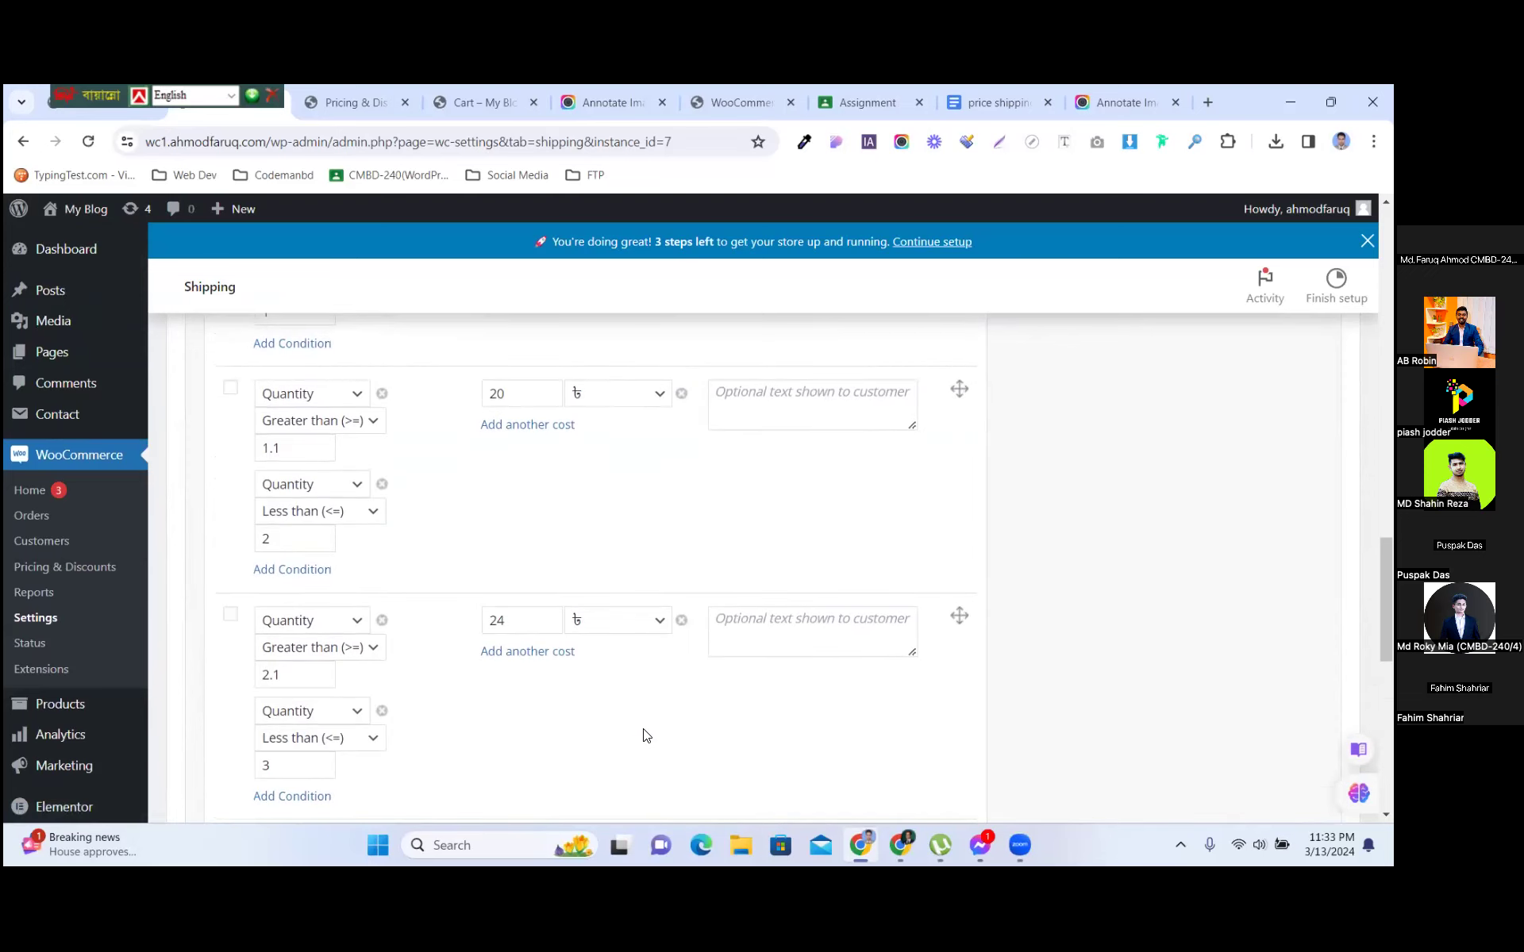